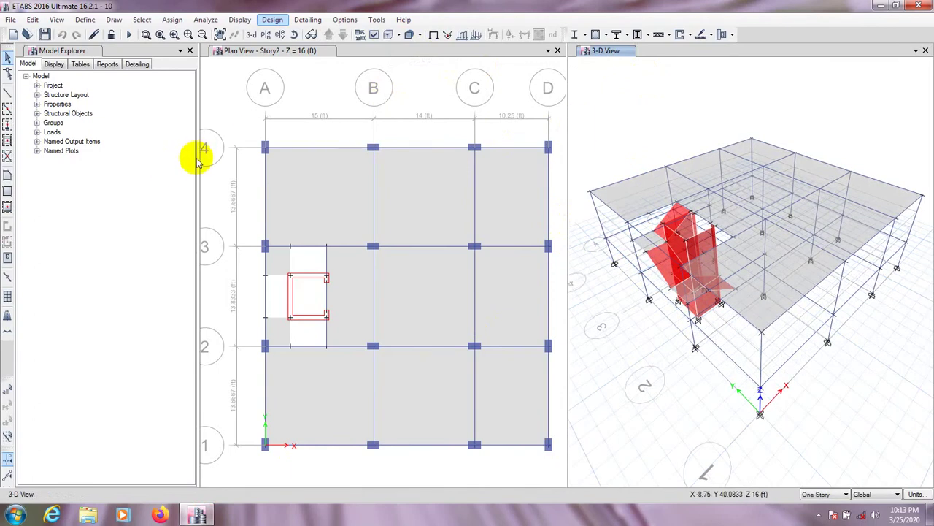
Define a new load pattern PW of type Super Dead with self-weight multiplier 0.
drag(200, 159, 165, 161)
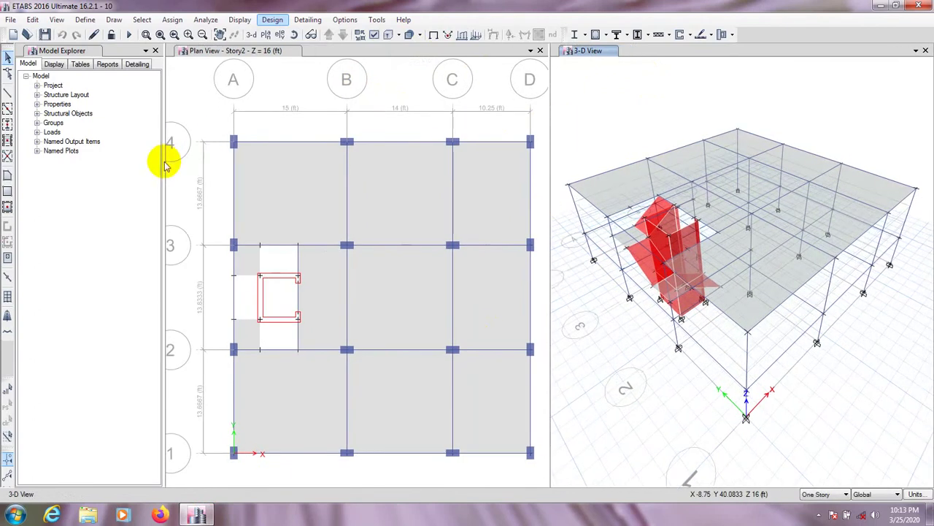
click(285, 83)
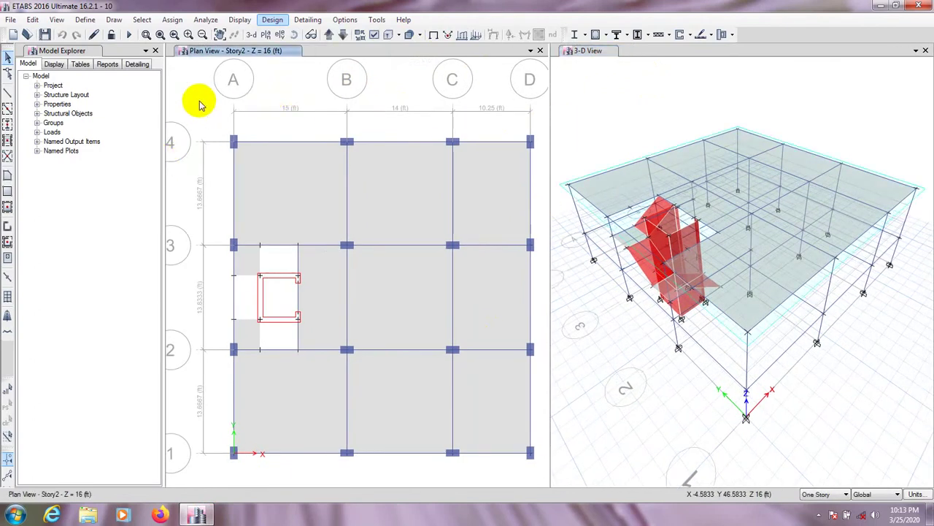
click(85, 19)
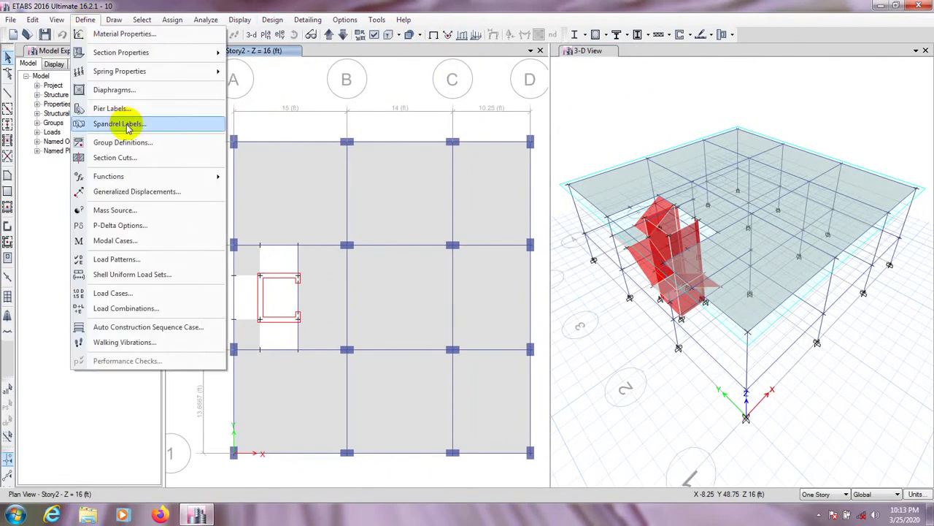
click(108, 259)
drag(313, 170, 250, 154)
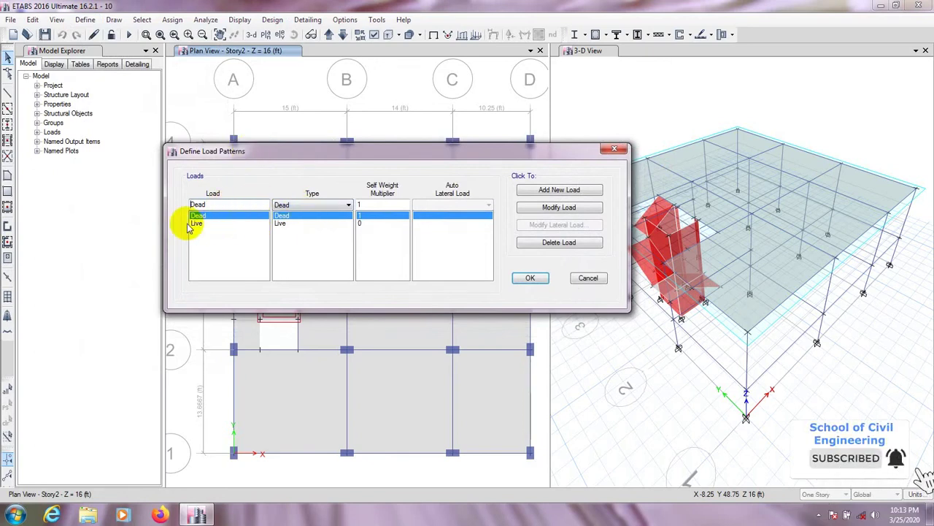
double_click(209, 204)
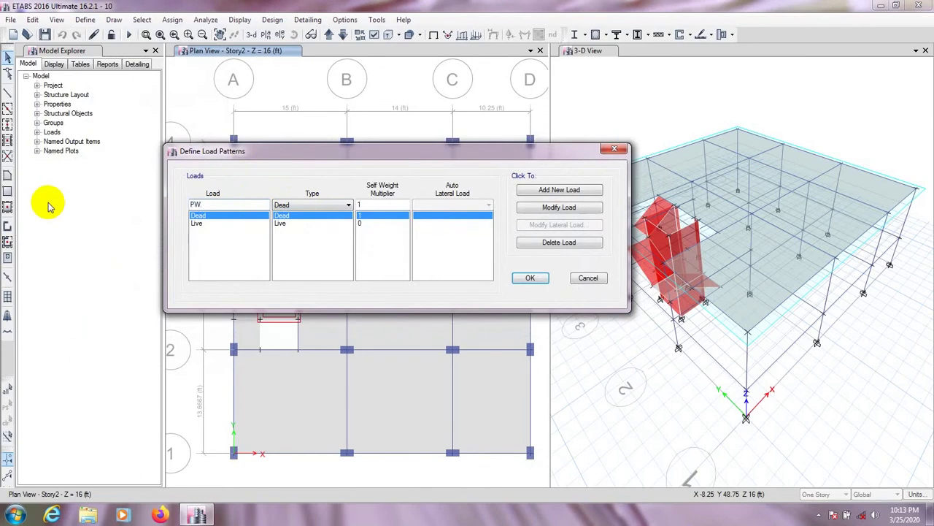
text(PW)
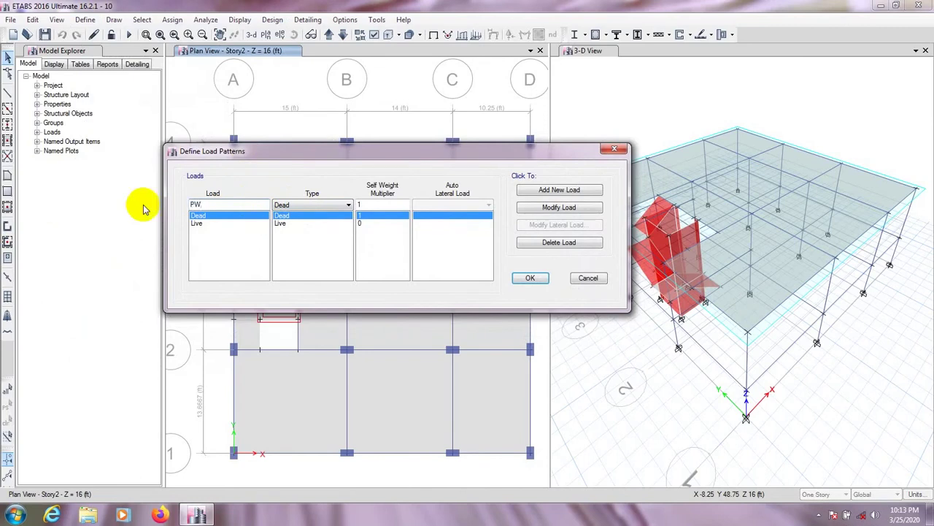
click(334, 206)
scroll(299, 215, up, 3)
click(302, 221)
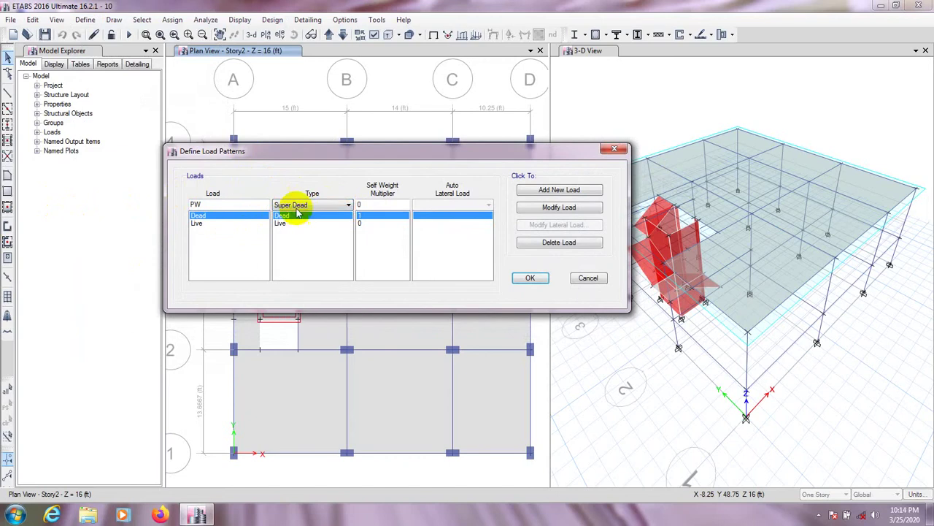
click(545, 192)
Add a load pattern FF of type Super Dead with self-weight multiplier 0 and accept the load pattern definitions.
double_click(236, 205)
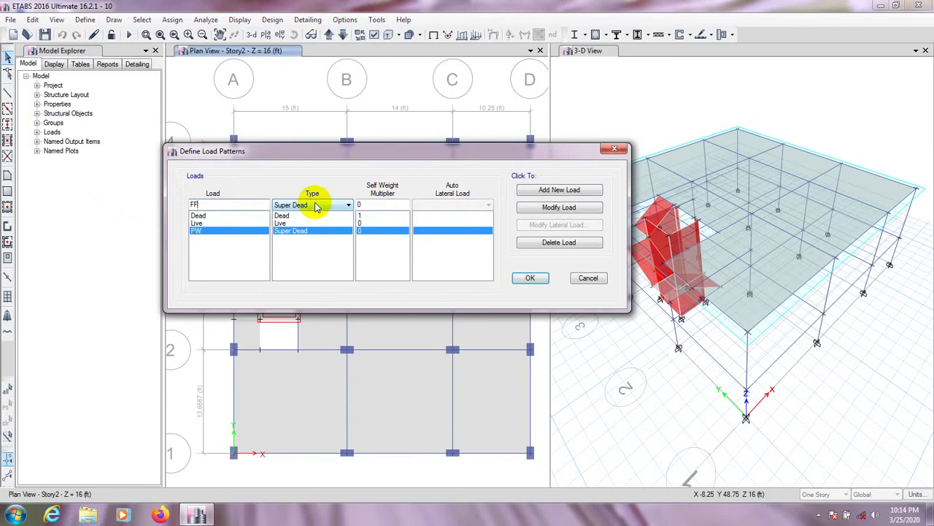
click(557, 195)
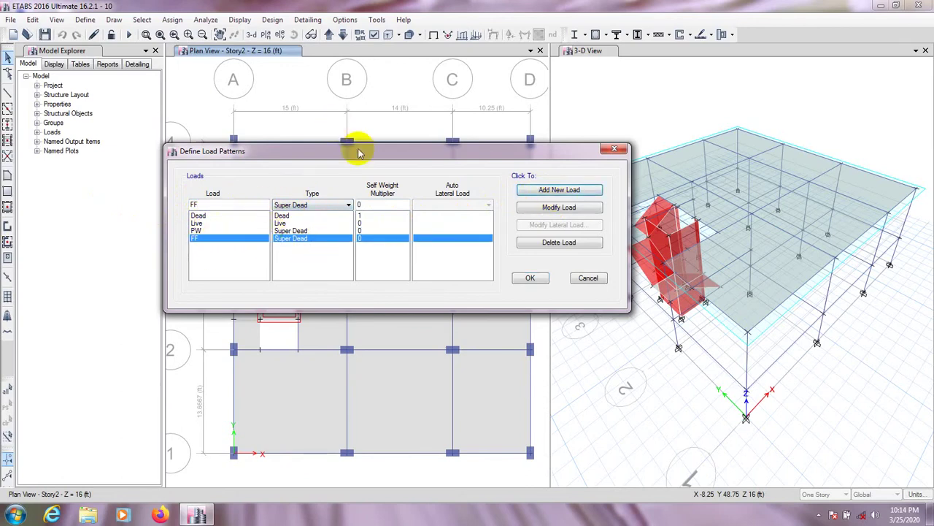
drag(359, 153, 359, 147)
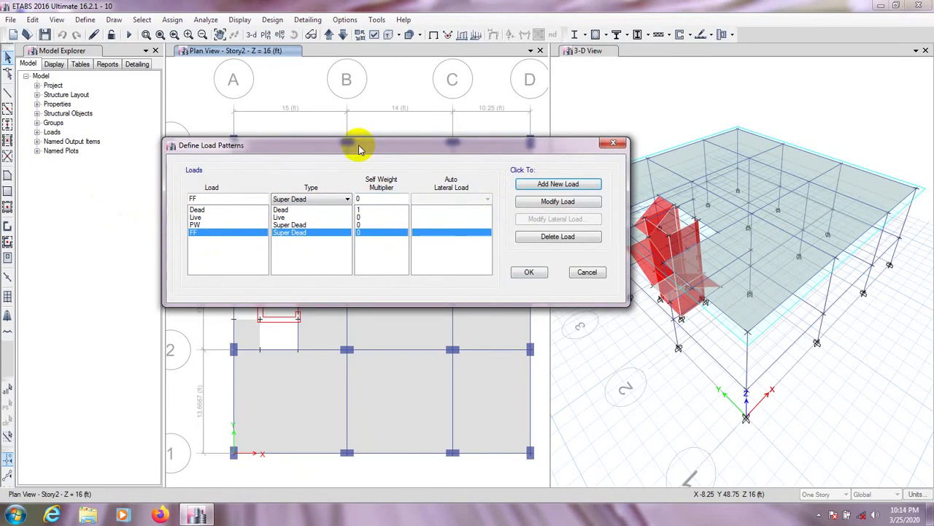
drag(357, 146, 358, 132)
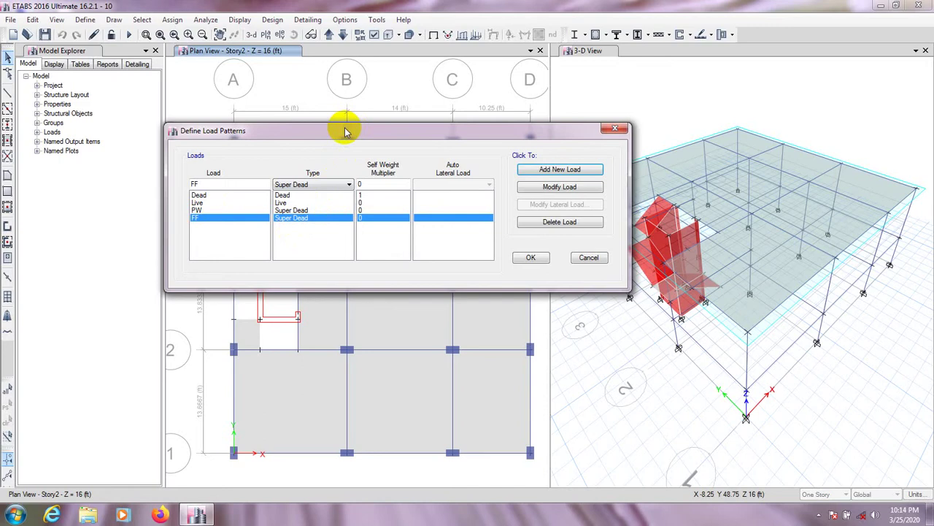
click(531, 259)
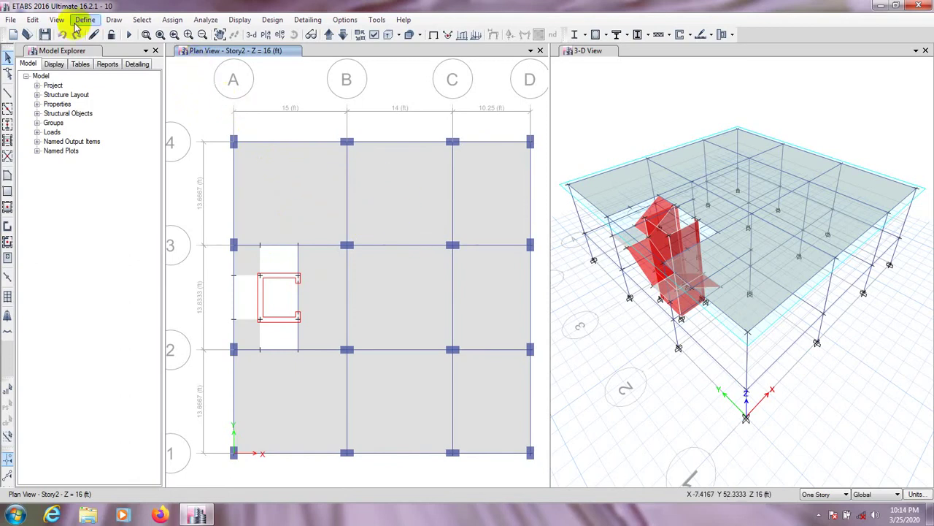
Select all floor objects by object type, keeping the plan view unobstructed.
click(142, 20)
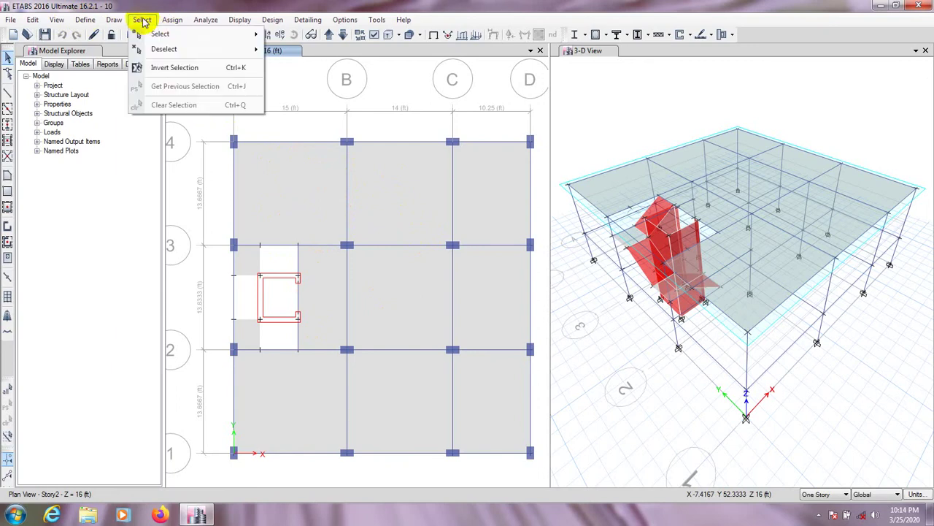
mouse_move(156, 34)
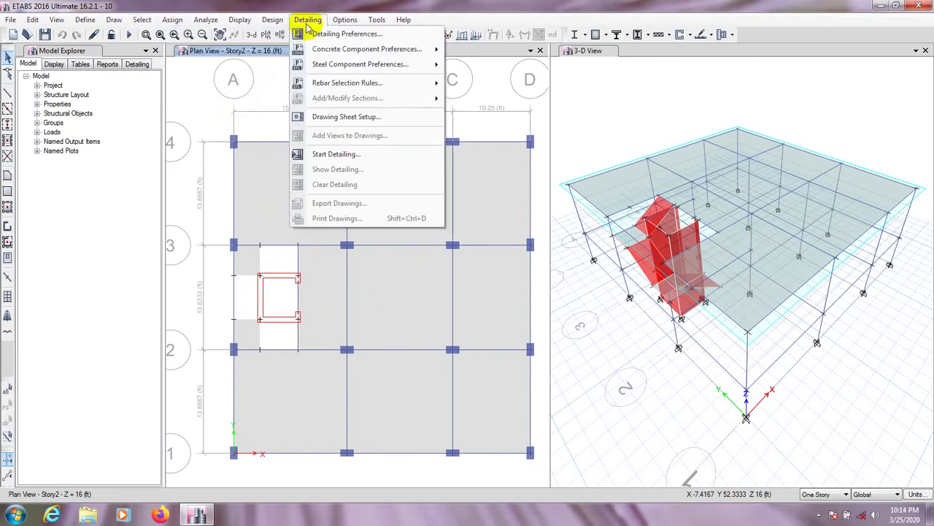
click(161, 34)
click(142, 19)
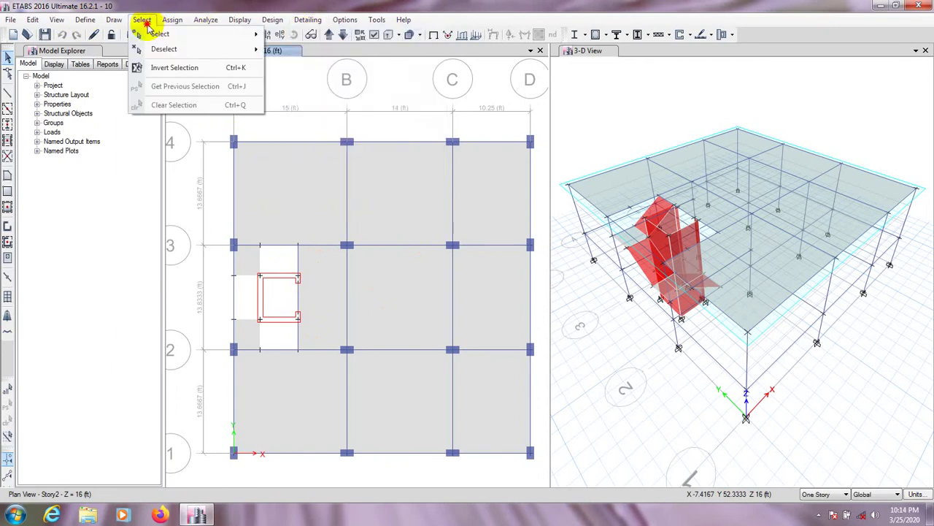
mouse_move(178, 34)
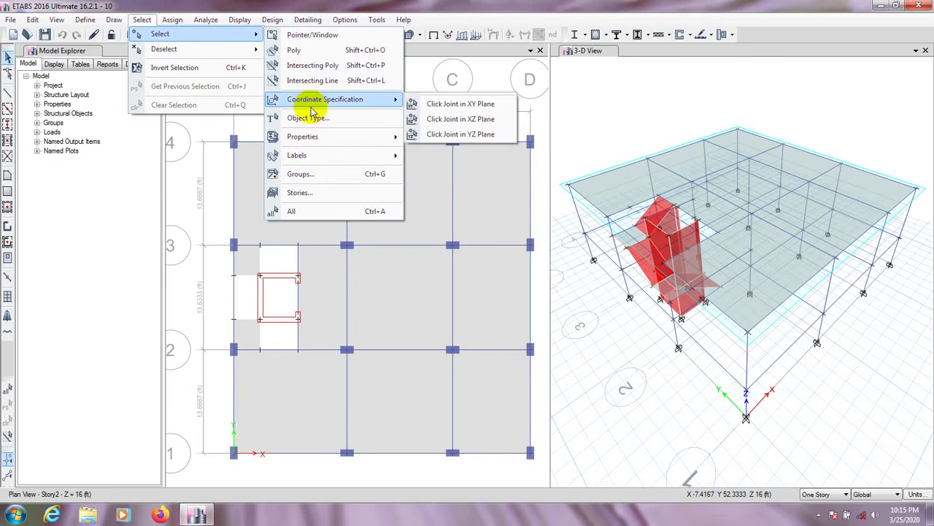
click(309, 116)
drag(411, 130, 274, 131)
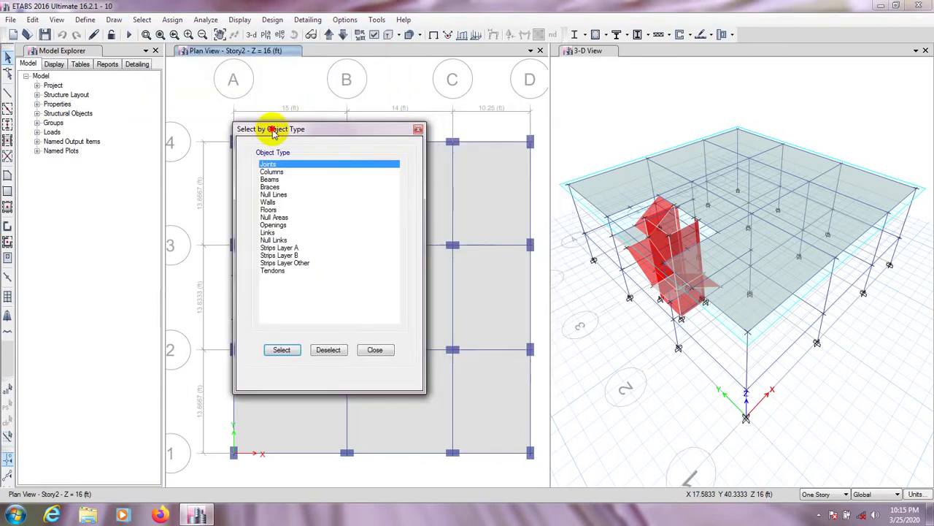
click(264, 210)
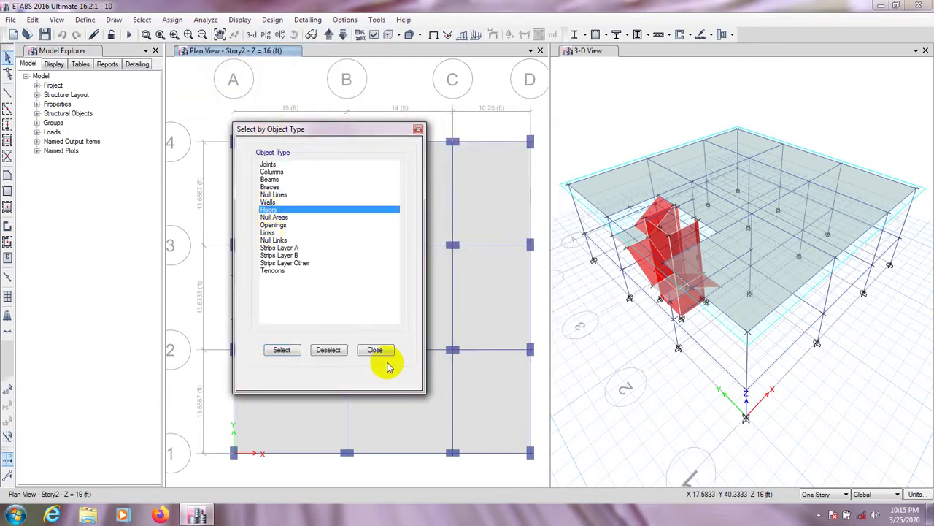
click(281, 349)
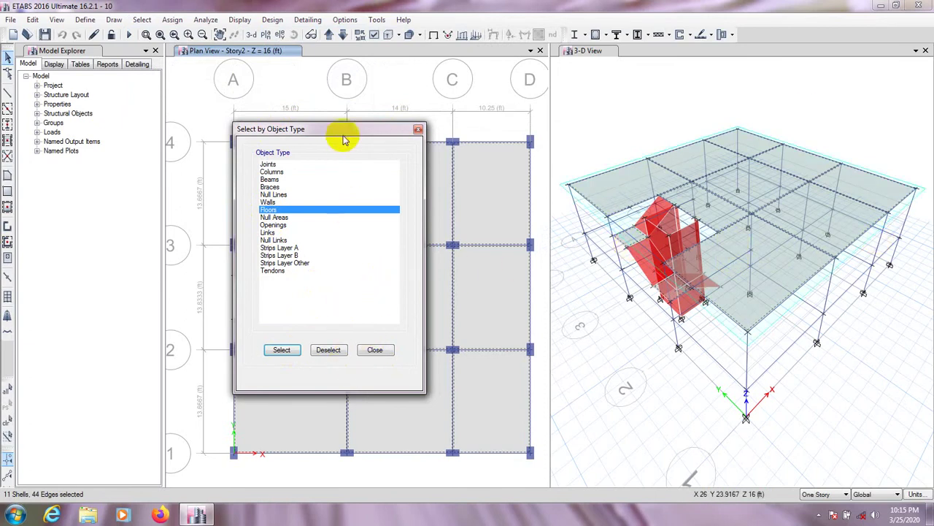
drag(345, 140, 162, 170)
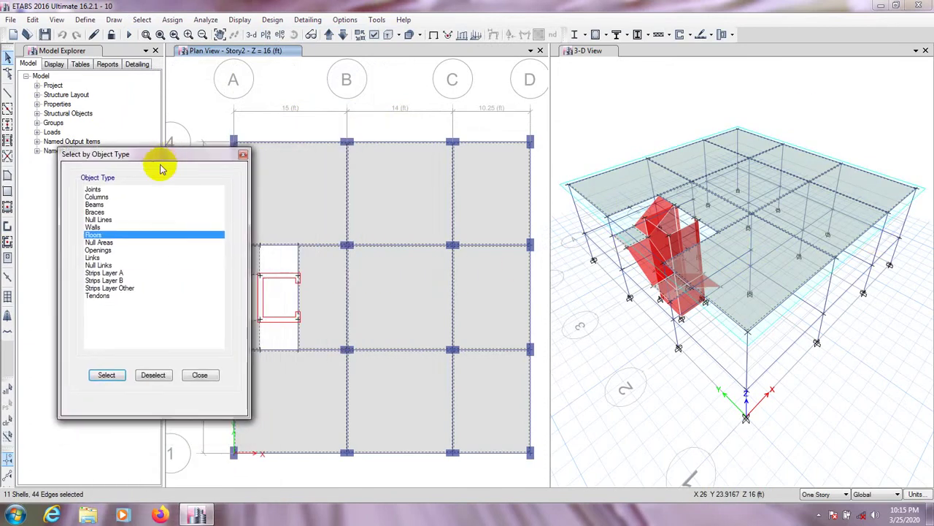
Set up a uniform shell load assignment for the Live pattern with 100 lb/ft² in the Gravity direction, replacing existing loads.
click(167, 24)
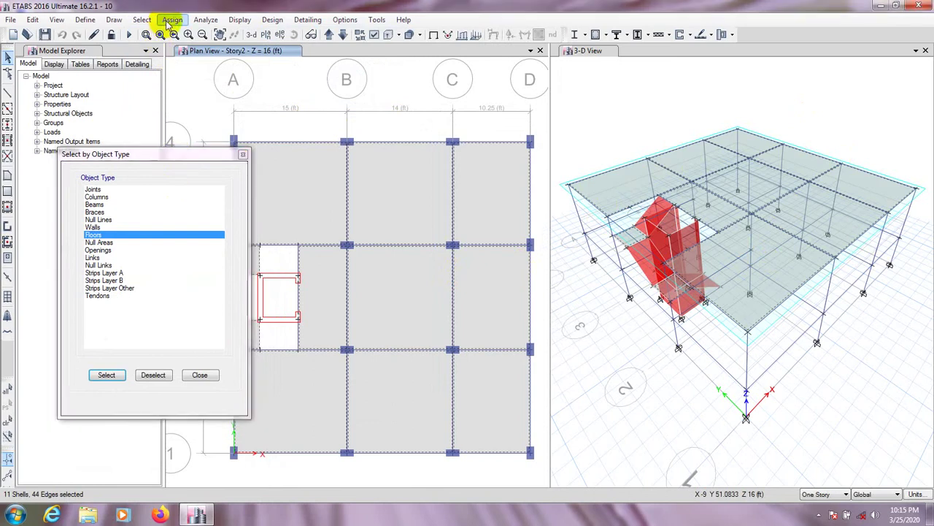
click(169, 24)
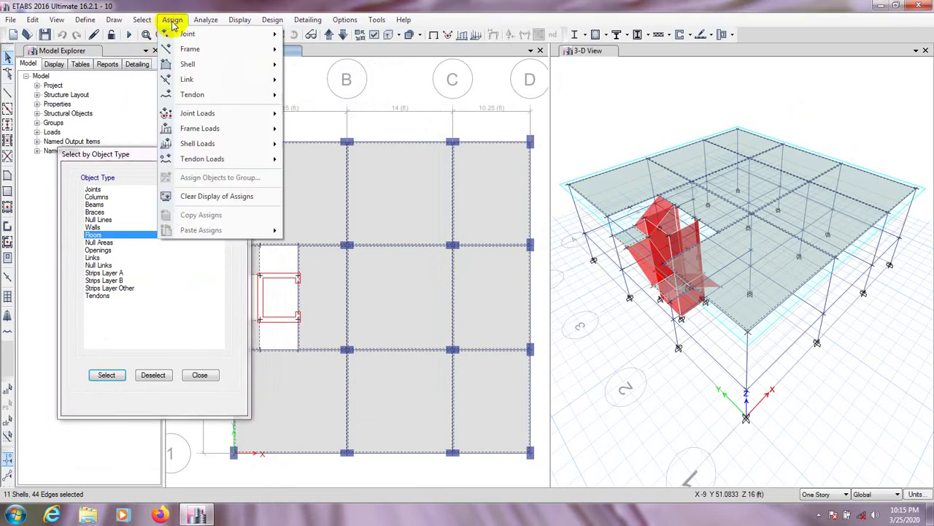
mouse_move(238, 146)
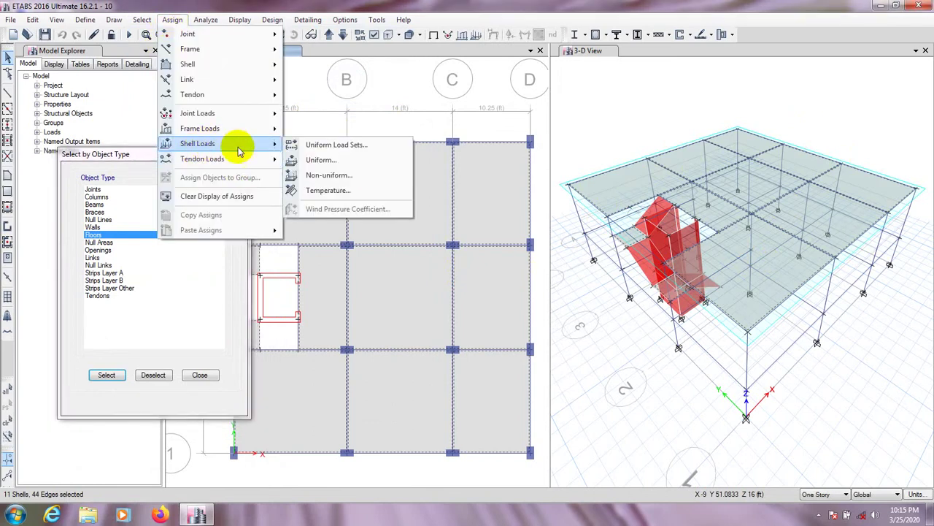
click(319, 162)
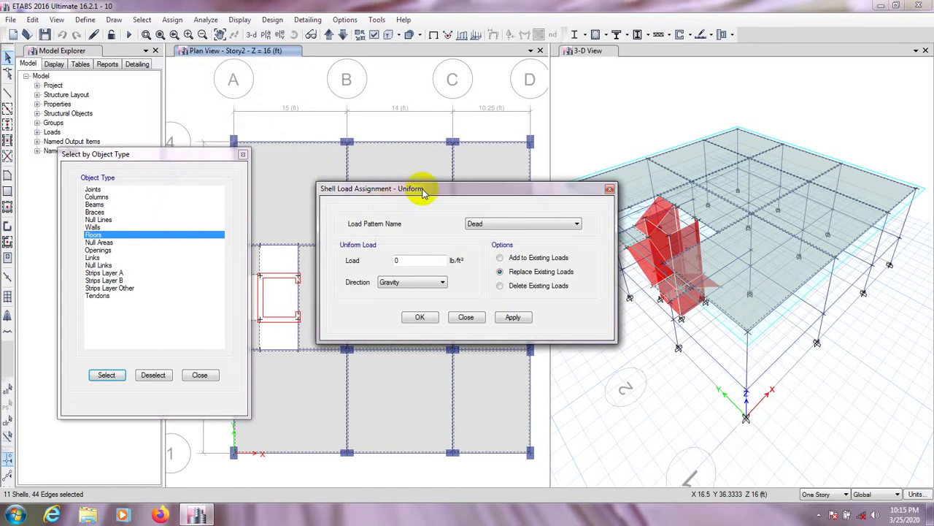
drag(422, 191, 352, 181)
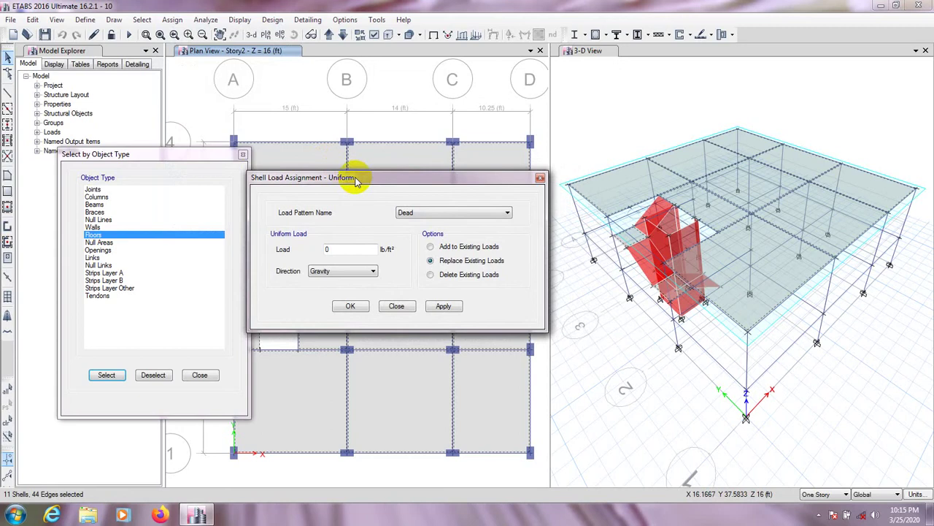
click(438, 212)
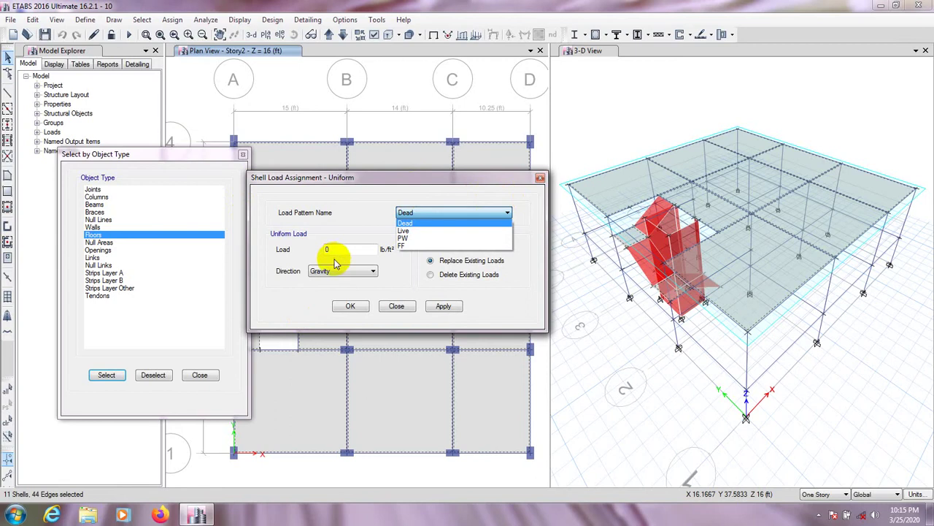
click(355, 228)
double_click(349, 249)
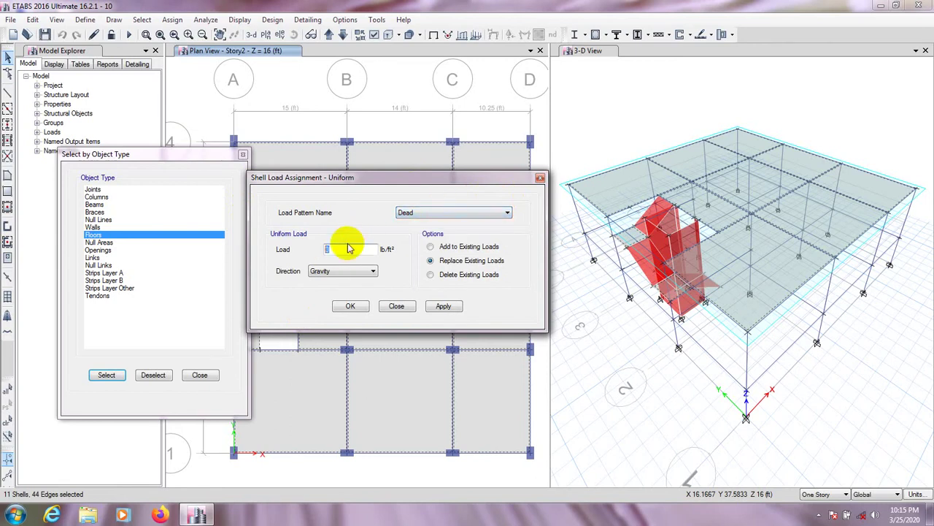
click(413, 212)
click(426, 227)
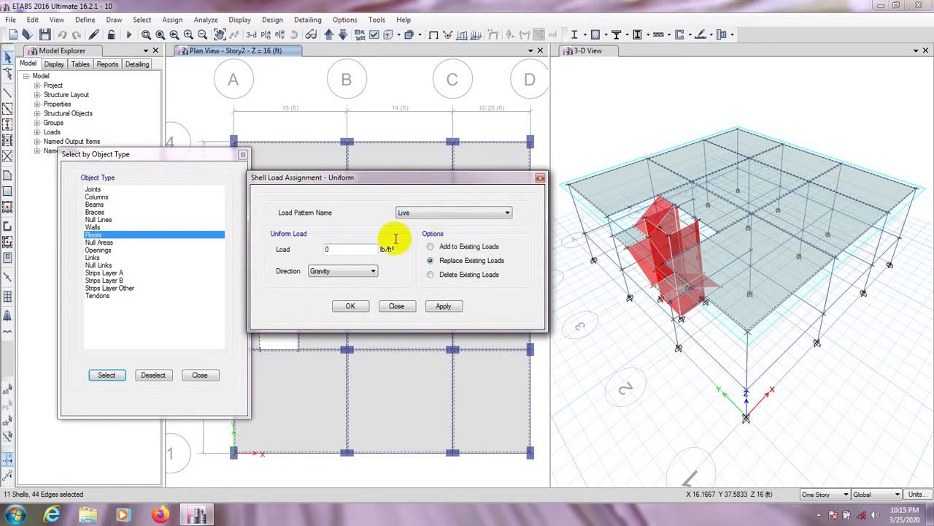
double_click(335, 250)
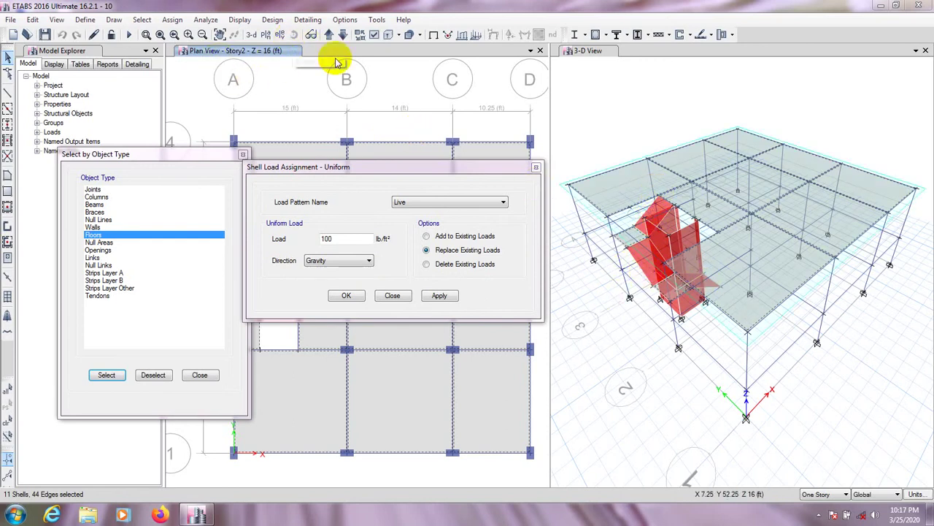
Add the red stair slabs in the 3-D view to the floor selection and apply the Live uniform load.
click(582, 86)
click(293, 35)
drag(555, 102, 671, 255)
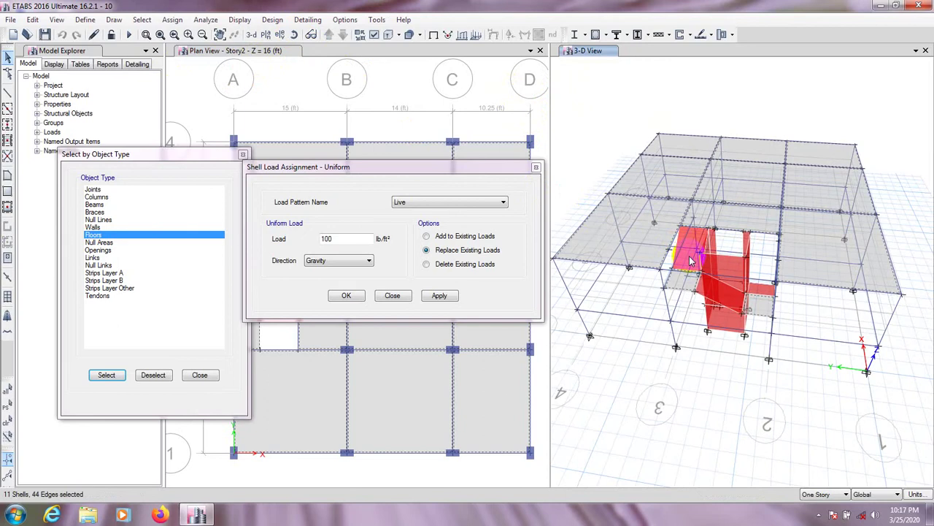
click(690, 260)
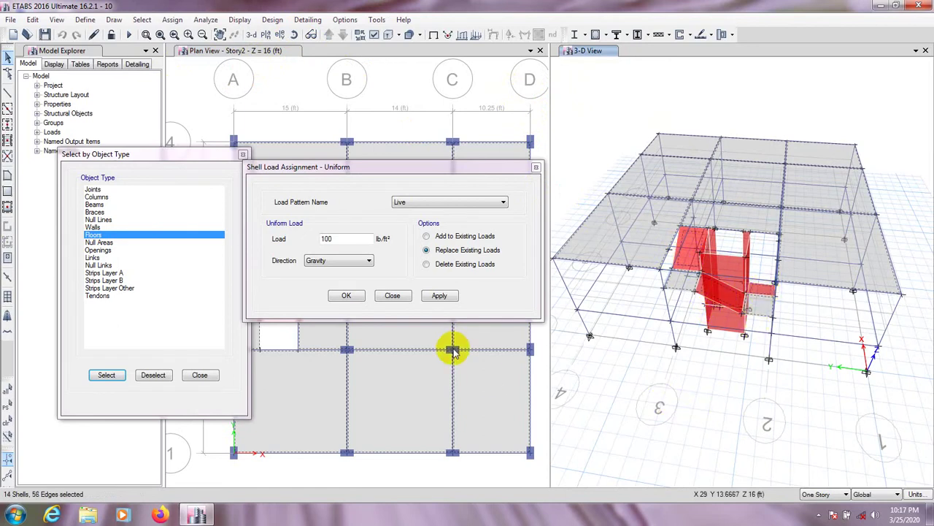
click(438, 296)
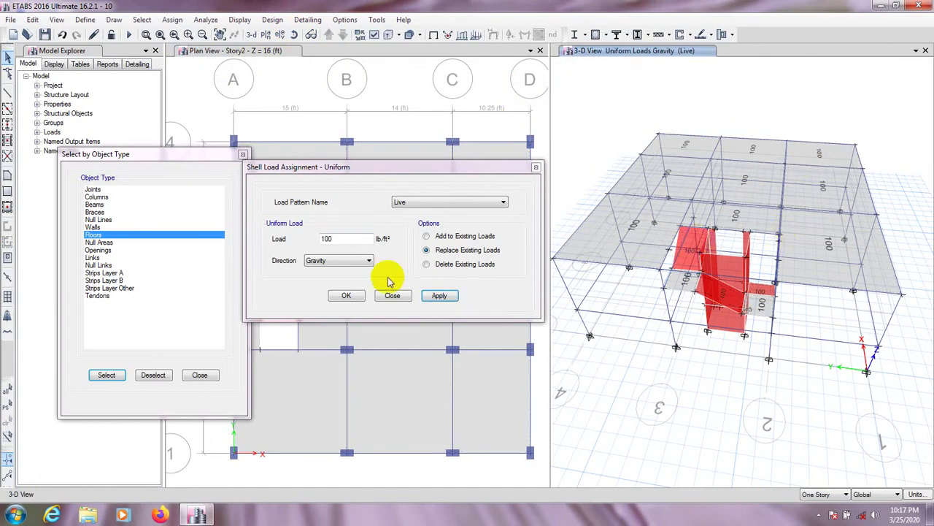
Restore the previous floor and stair slab selection and apply a 25 lb/ft² FF uniform load in the Gravity direction, replacing existing loads.
click(8, 413)
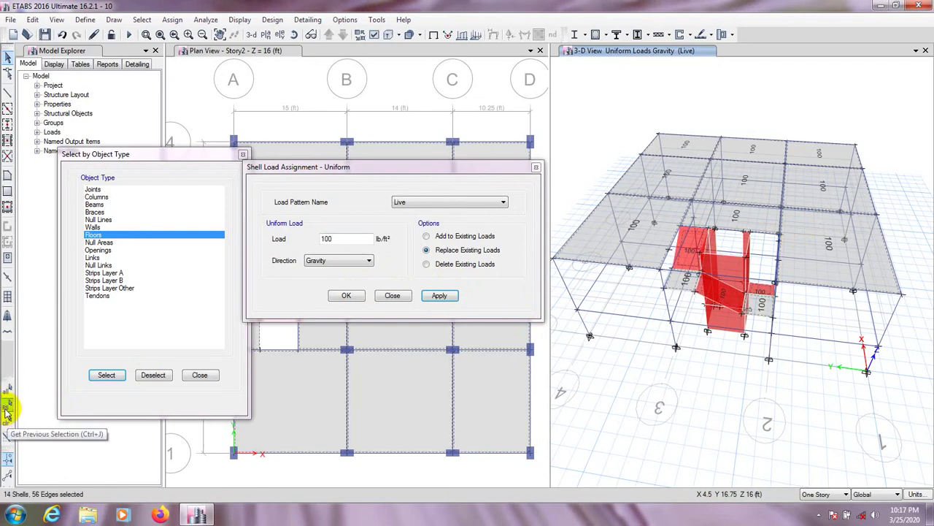
click(452, 203)
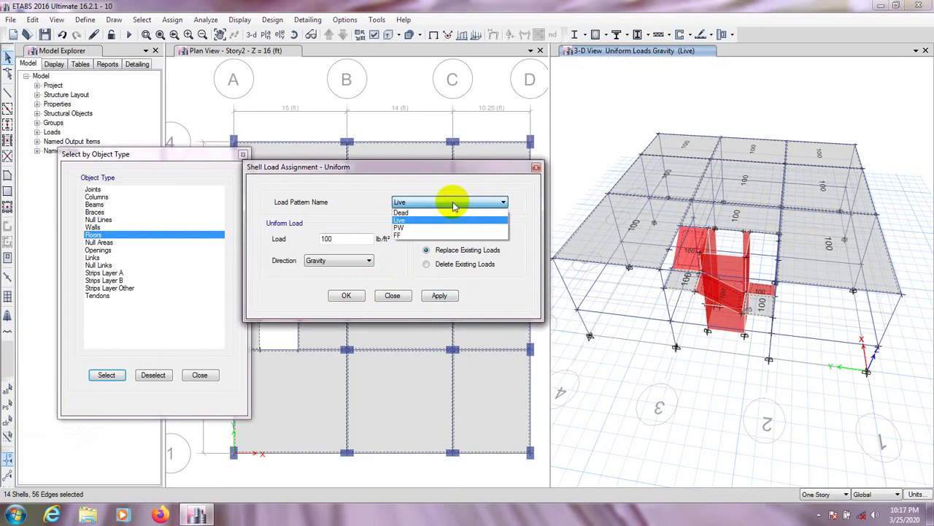
click(400, 235)
drag(355, 241, 310, 241)
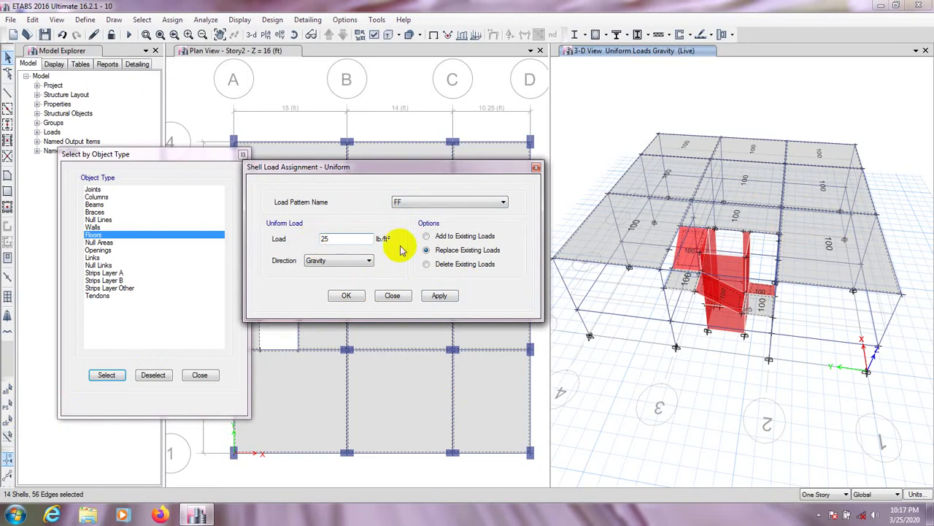
click(395, 167)
drag(394, 169, 390, 170)
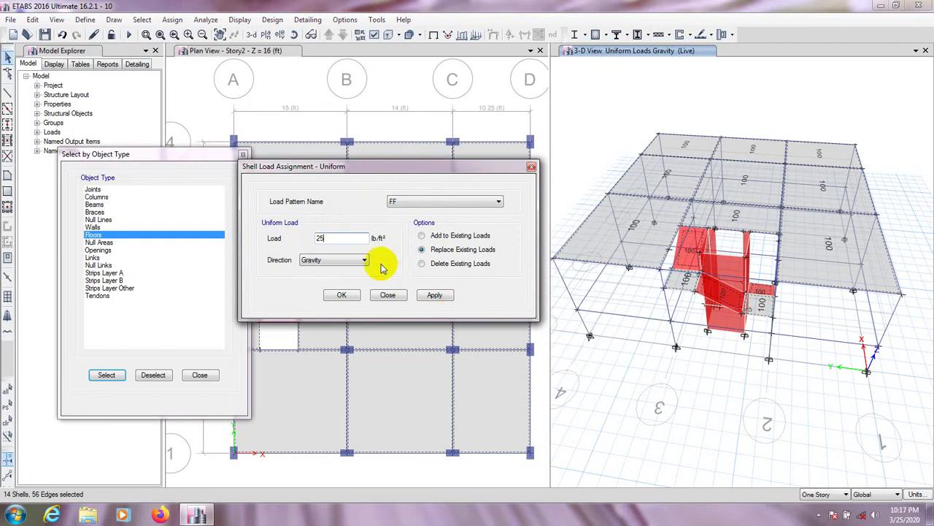
click(329, 238)
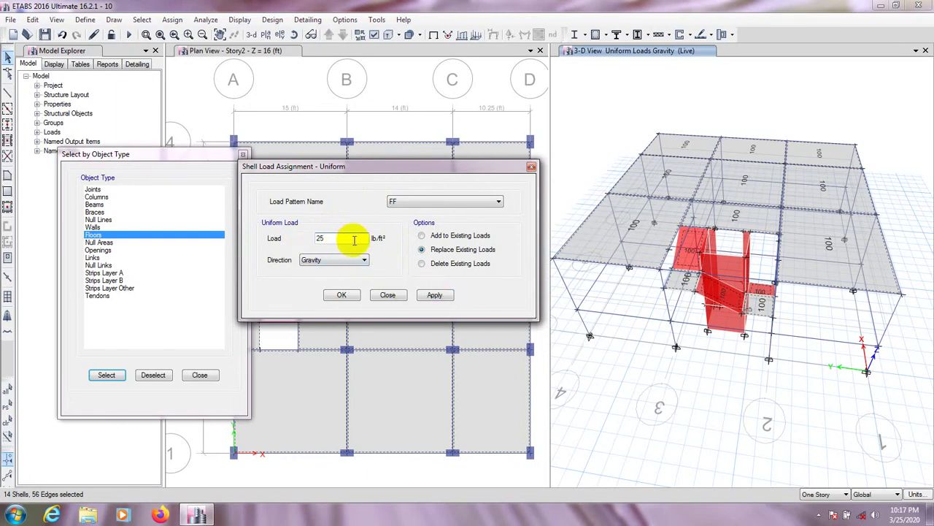
click(348, 238)
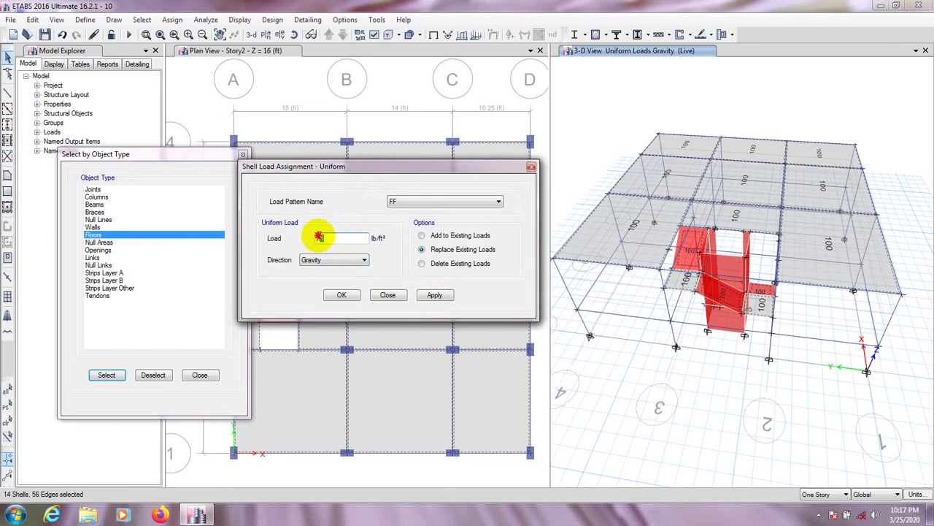
double_click(321, 237)
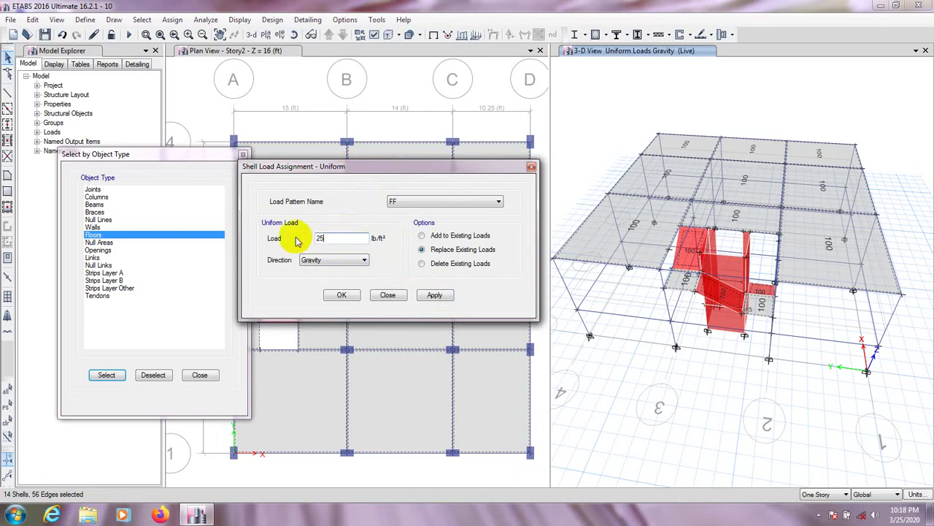
click(334, 239)
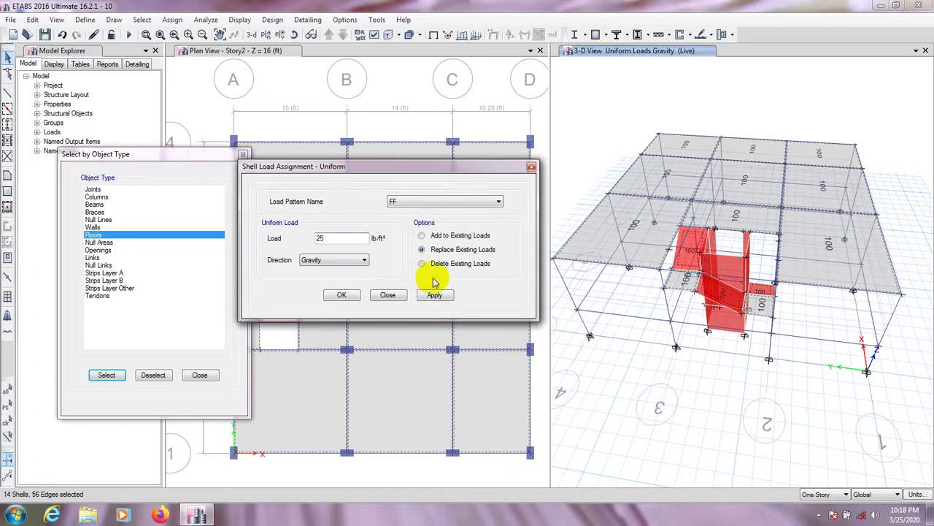
click(434, 297)
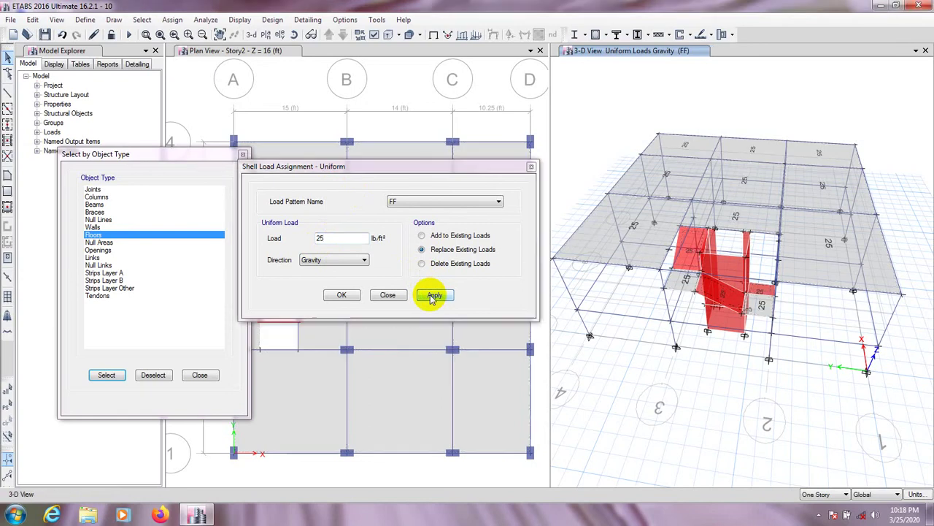
Choose the PW load pattern, restore the previous slab selection, and deselect the stair and landing slabs in the 3-D view.
click(399, 202)
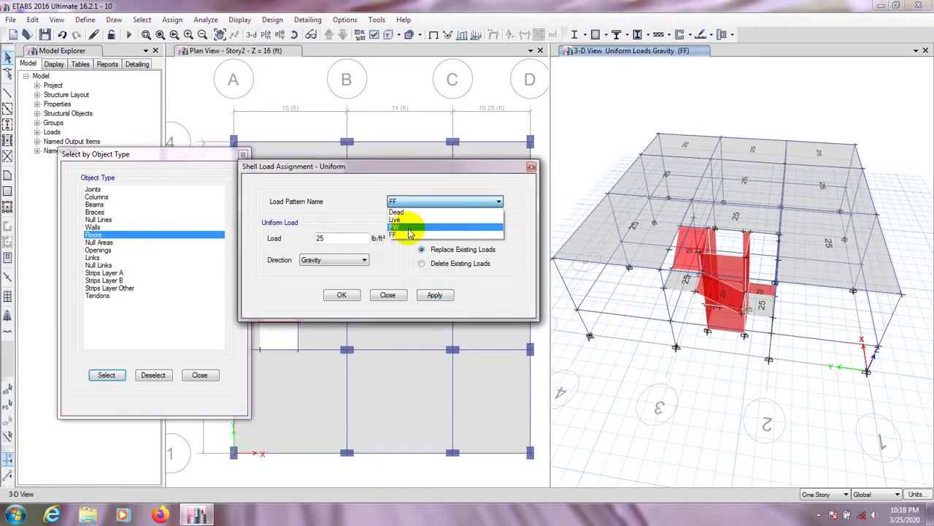
click(409, 232)
drag(414, 166, 410, 162)
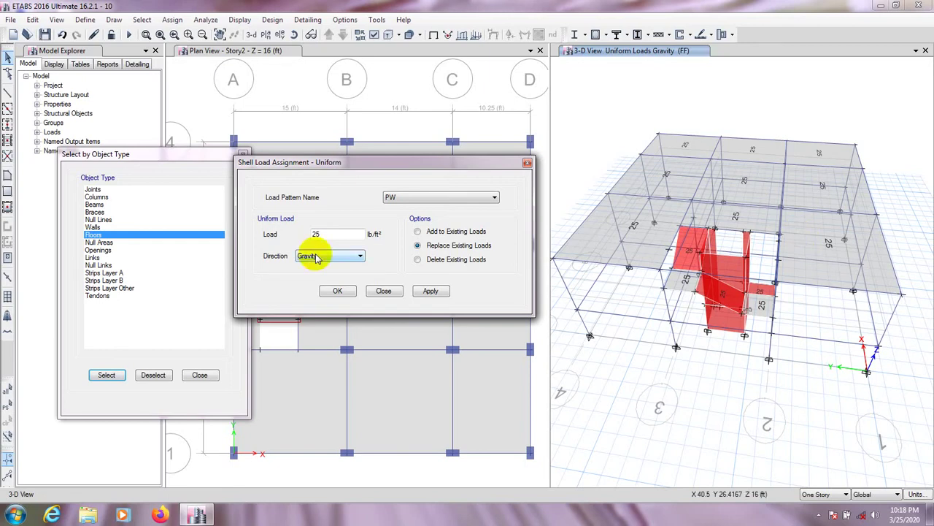
click(7, 387)
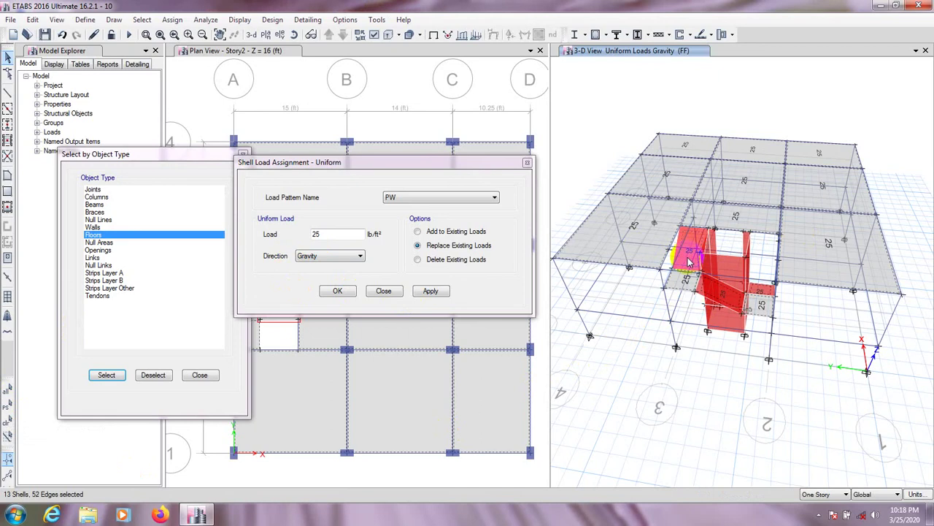
click(722, 295)
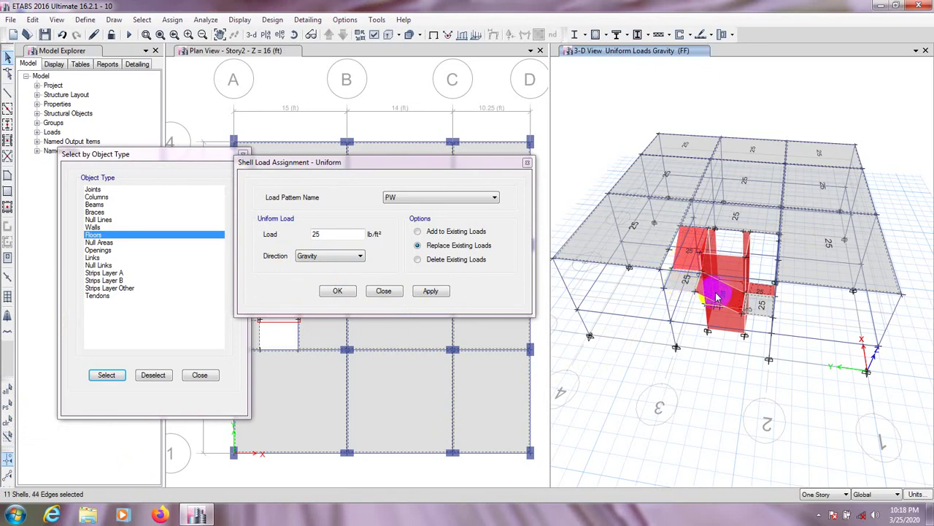
click(765, 292)
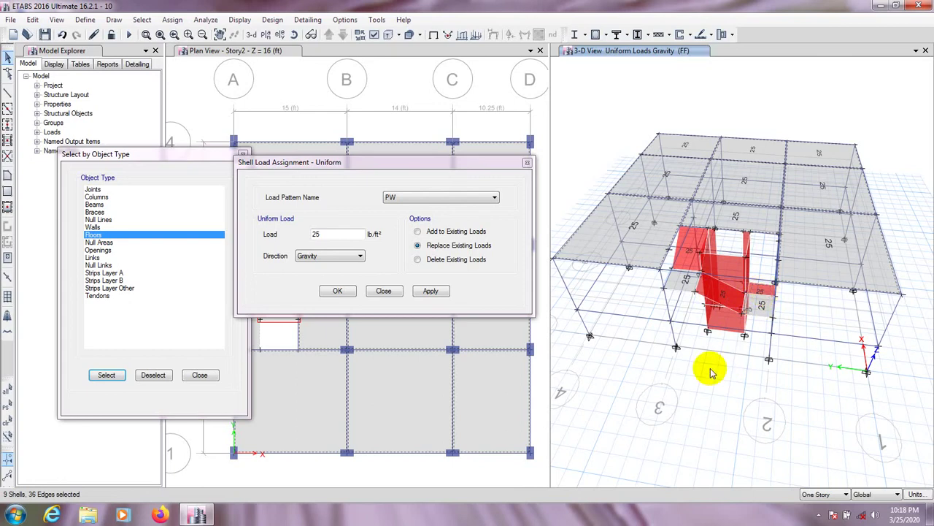
Apply a 15 lb/ft² PW uniform load to the selected floor slabs and close the load assignment and object selection dialogs.
click(394, 197)
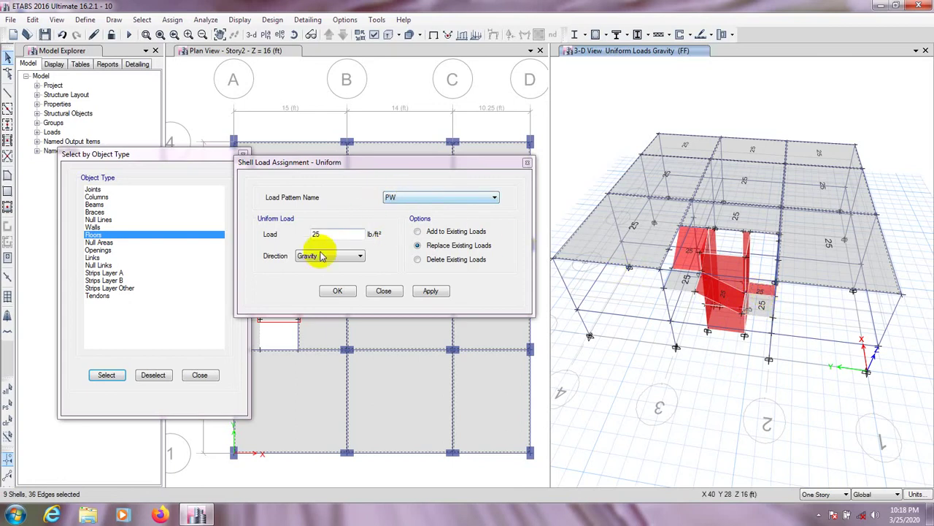
key(Tab)
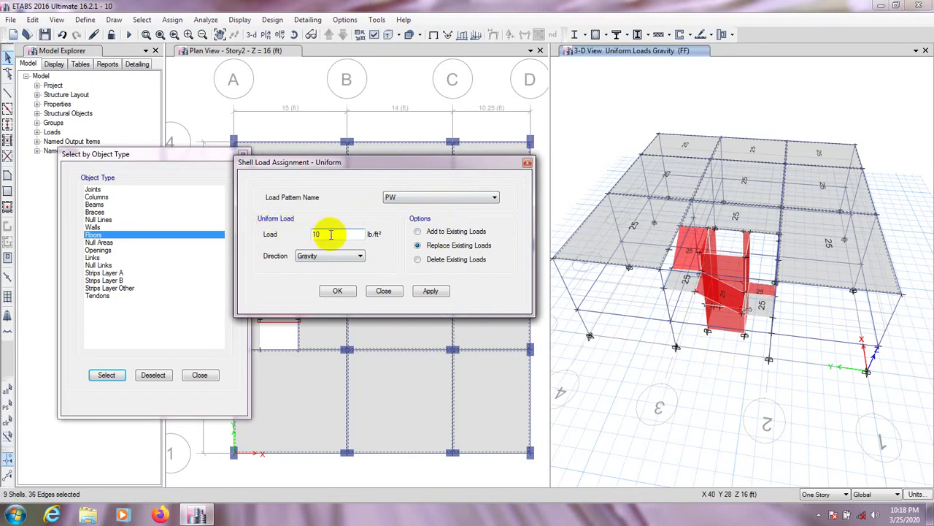
drag(343, 233, 301, 235)
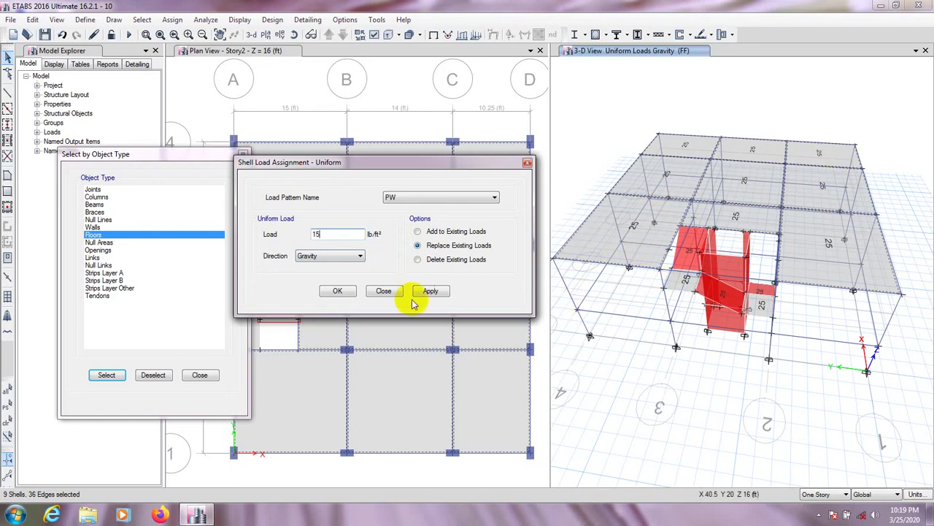
click(435, 291)
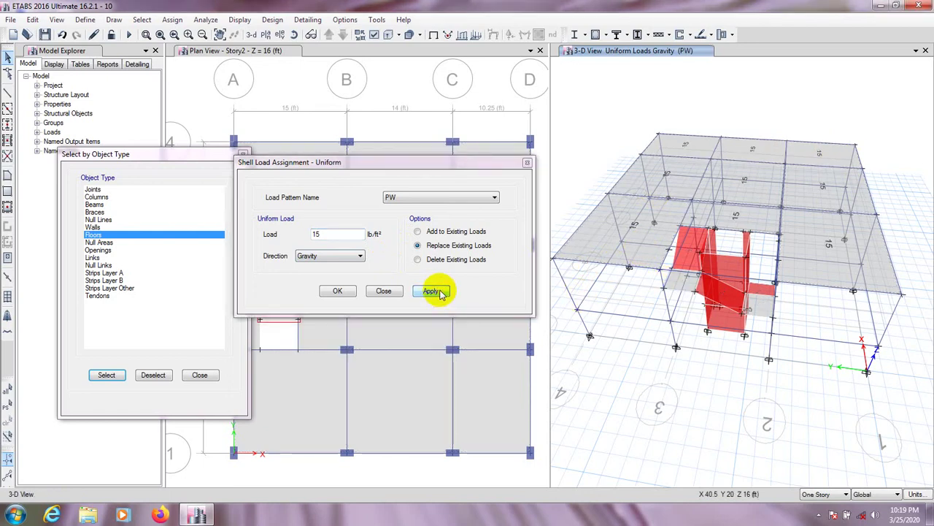
click(338, 292)
click(201, 375)
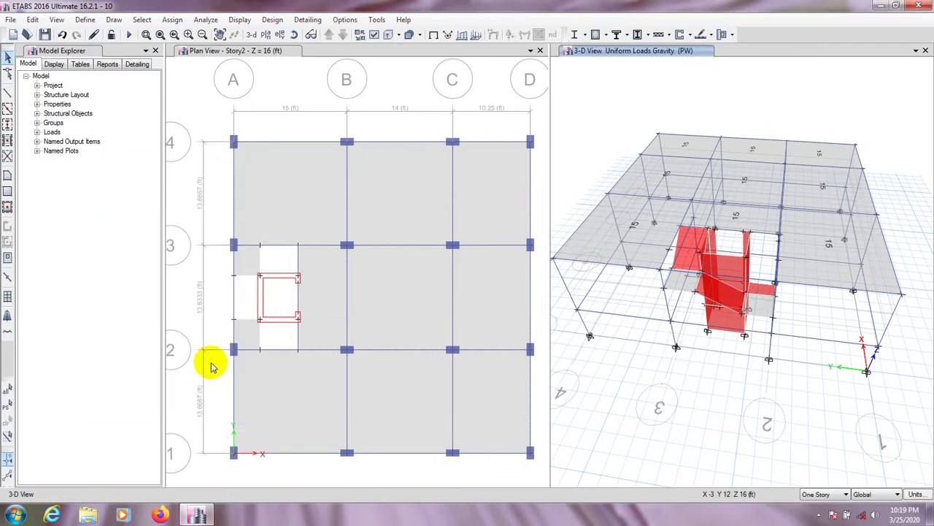
Open mass source MsSrc1 for editing and base it on Specified Load Patterns only, without Element Self Mass or Additional Mass.
click(85, 20)
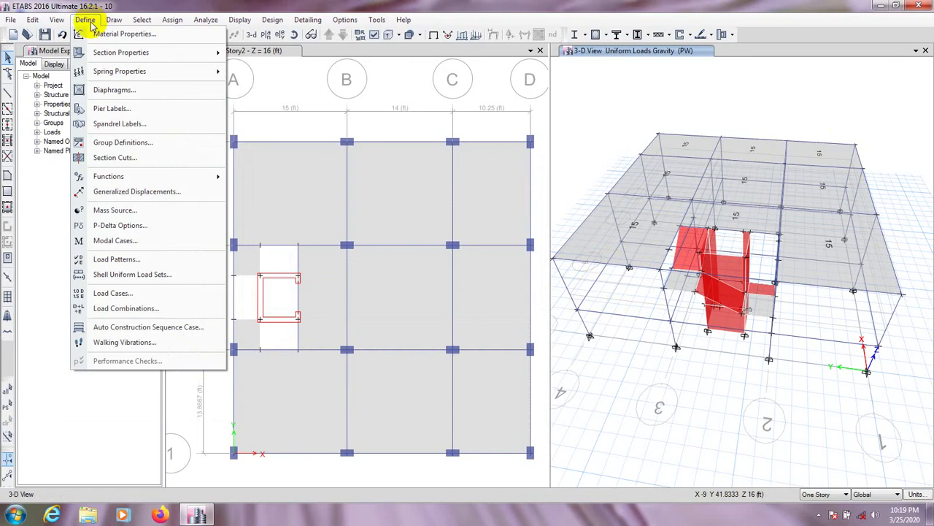
click(130, 213)
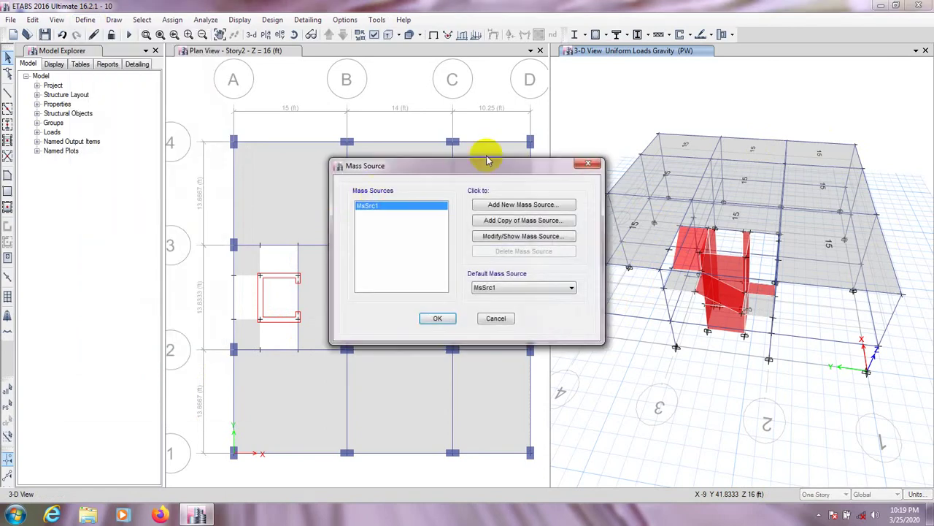
mouse_move(484, 153)
mouse_down()
mouse_move(485, 168)
mouse_move(478, 166)
mouse_up()
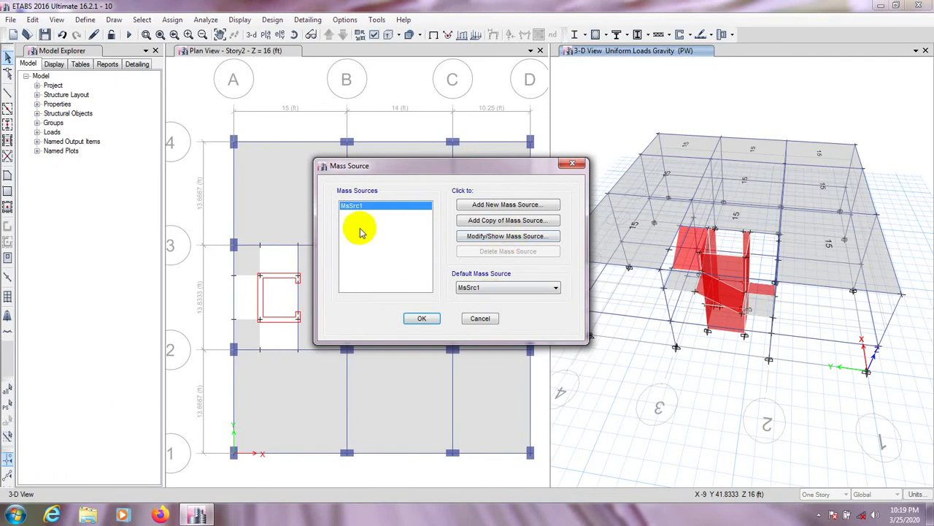
click(495, 238)
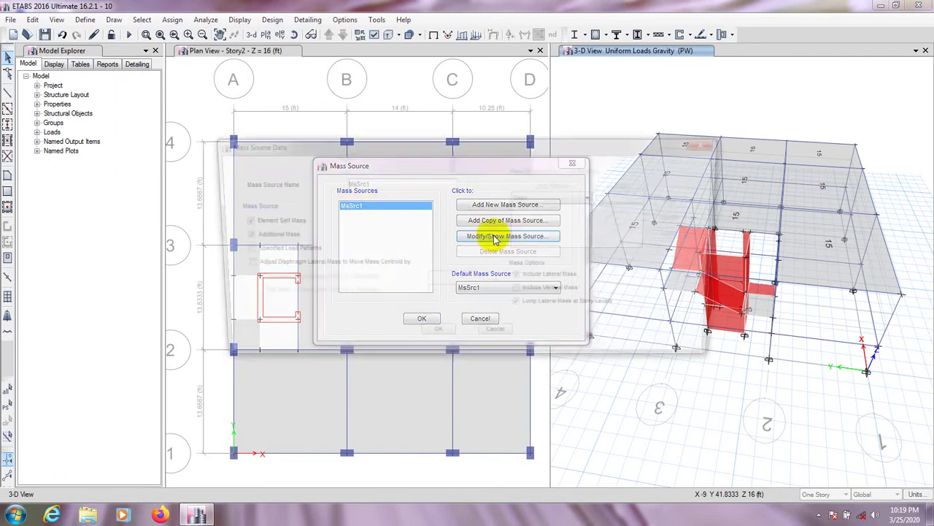
click(249, 221)
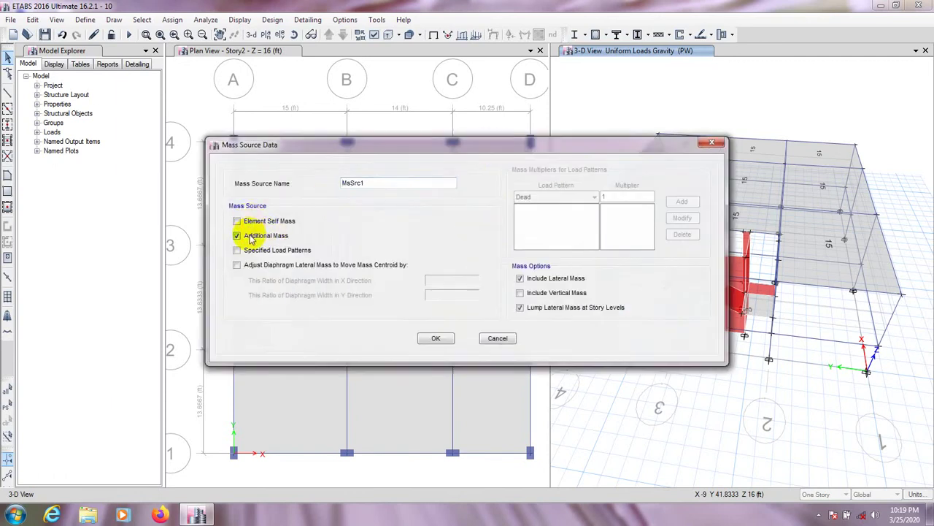
click(237, 235)
click(237, 250)
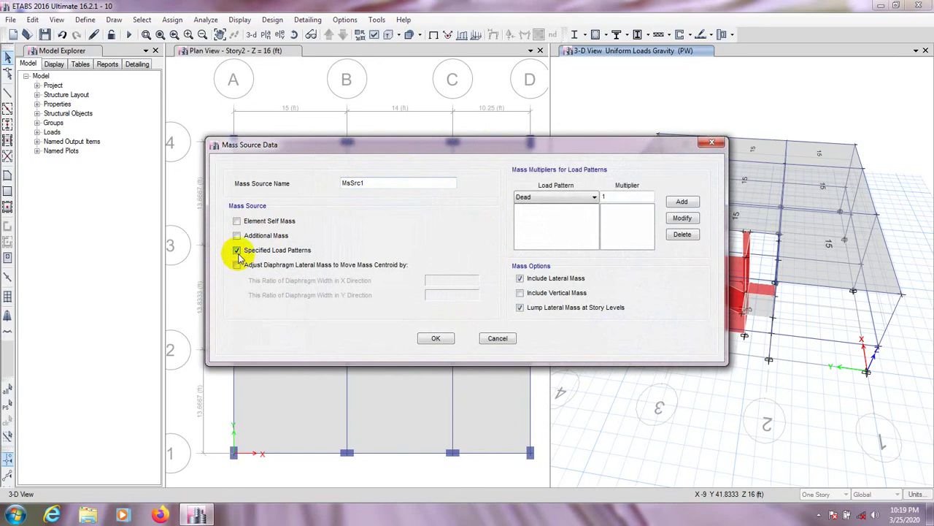
drag(543, 150, 538, 149)
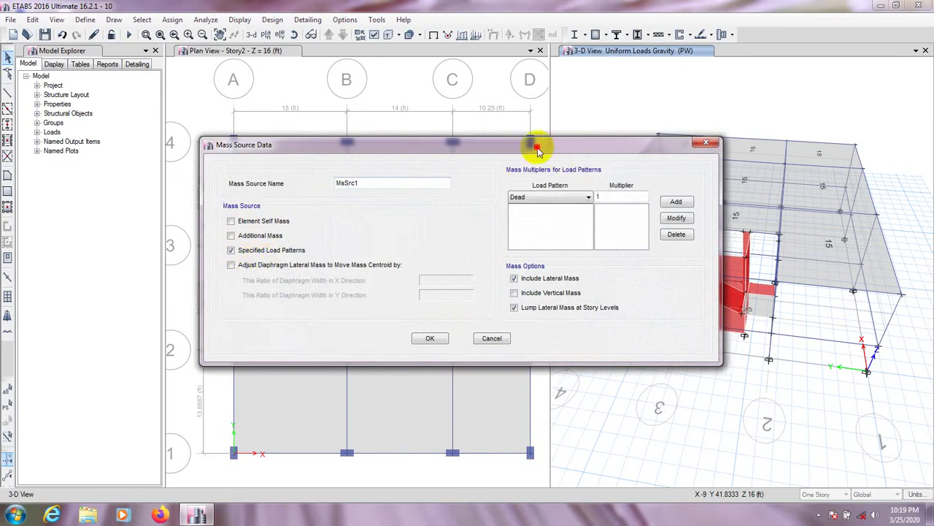
Add the Dead, PW and FF load patterns to the mass source, each with a mass multiplier of 1.
click(672, 203)
click(589, 197)
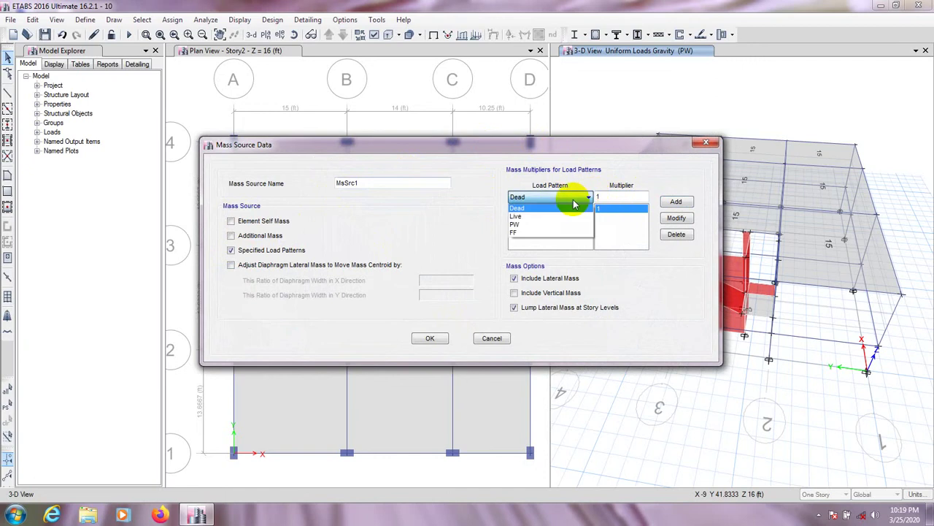
click(530, 225)
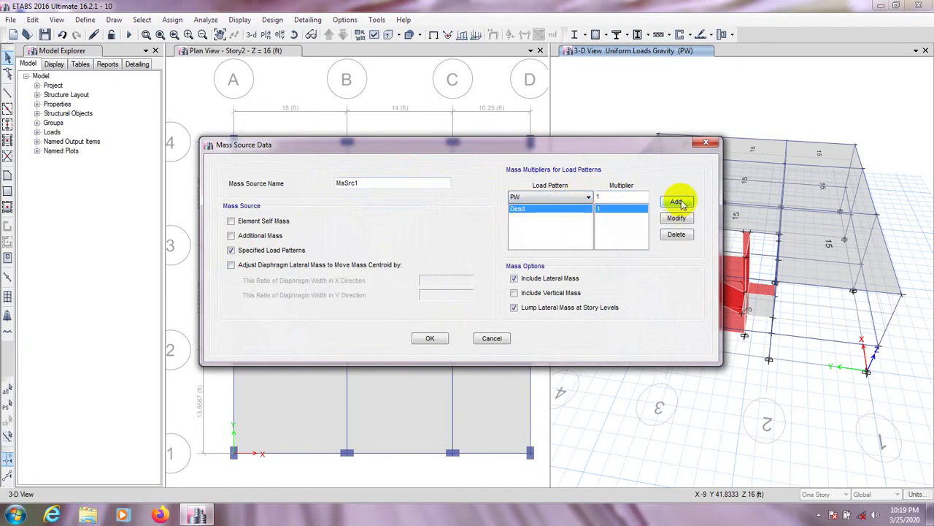
click(679, 202)
click(586, 198)
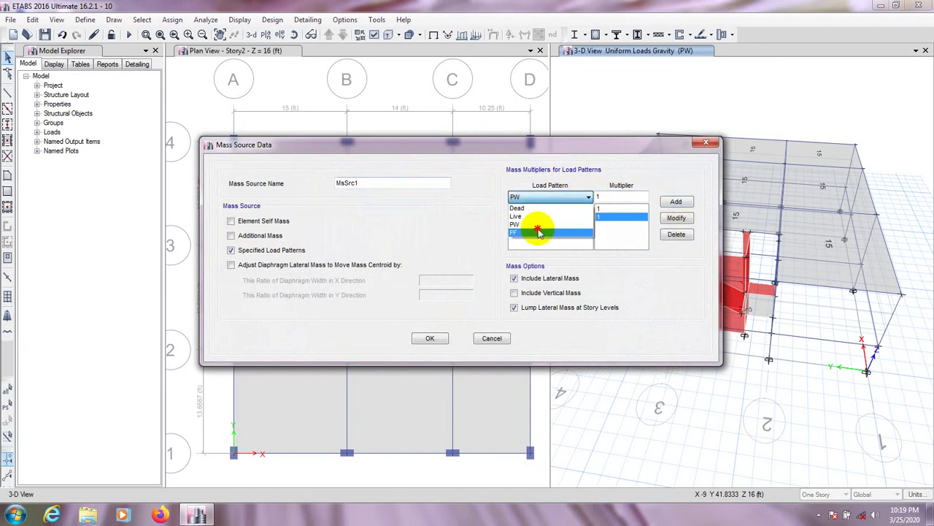
click(533, 233)
click(676, 203)
Add the Live load pattern to the mass source with a multiplier of 0.25 and accept the mass source definitions.
click(537, 198)
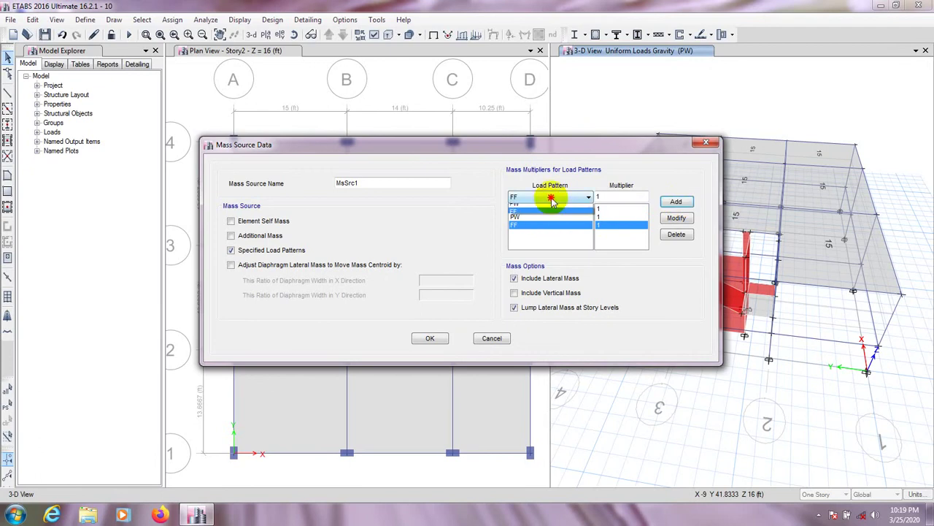
click(540, 221)
double_click(618, 197)
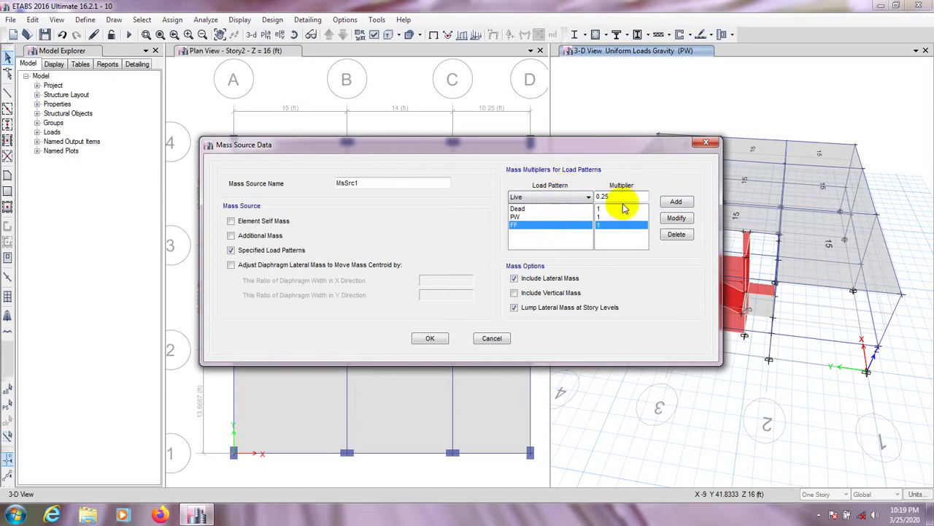
click(673, 202)
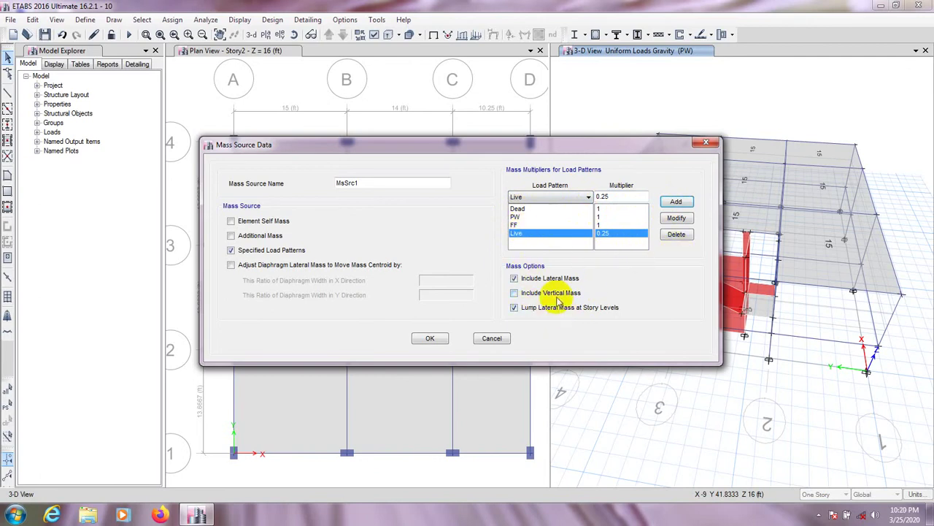
click(429, 341)
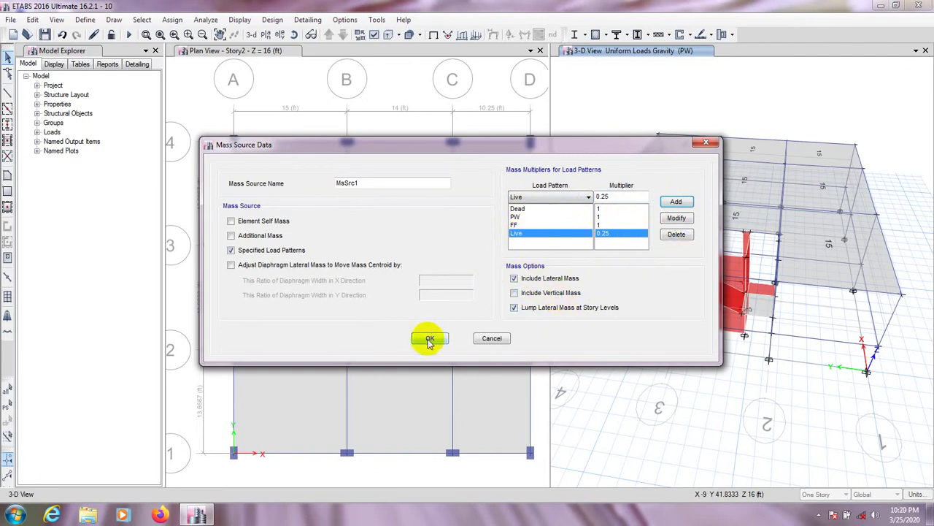
click(428, 341)
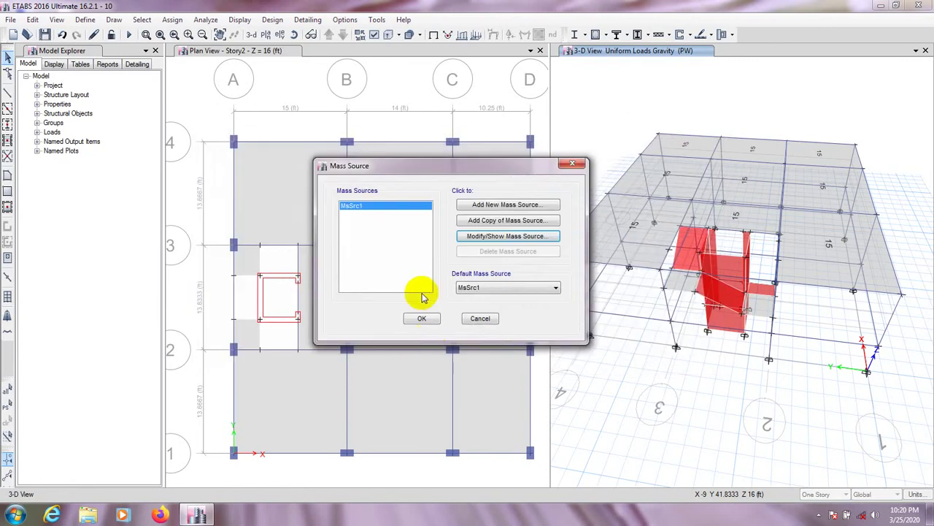
click(421, 318)
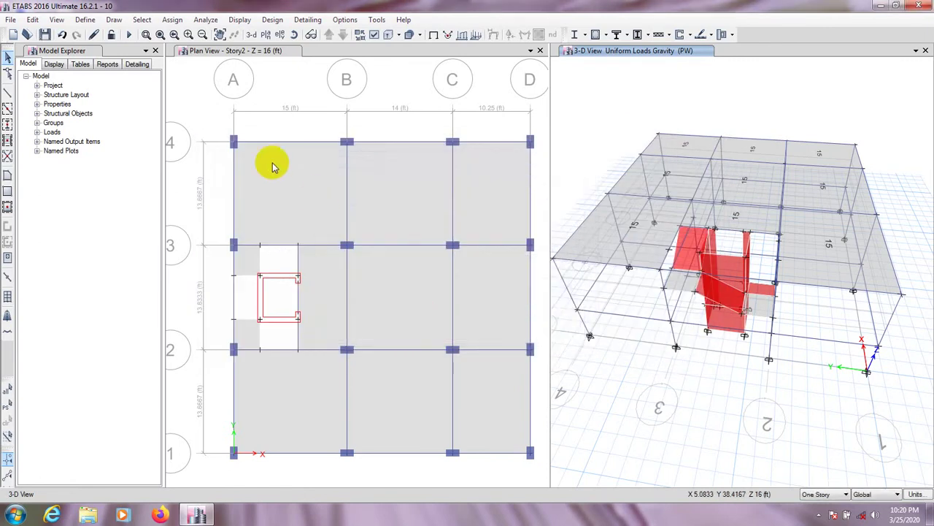
Review the load cases defined for the model and accept the list.
click(92, 22)
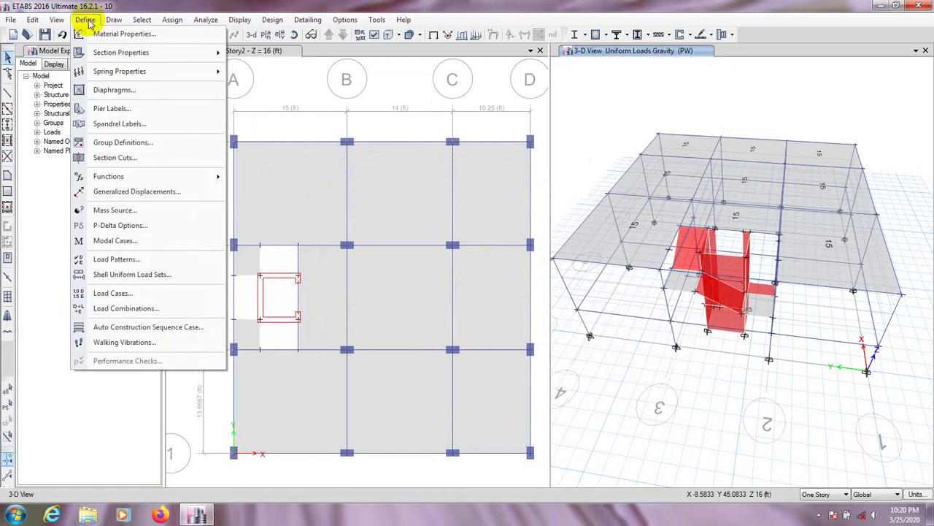
click(104, 293)
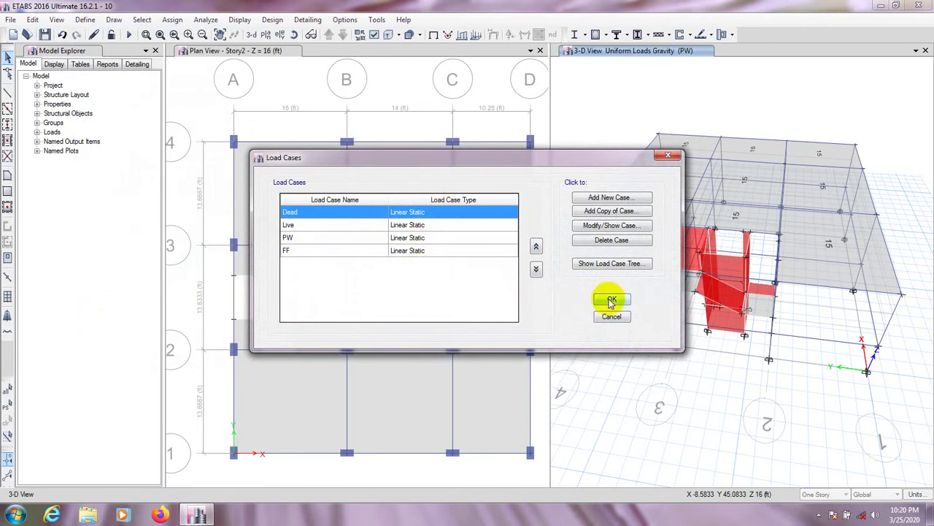
click(612, 300)
click(85, 20)
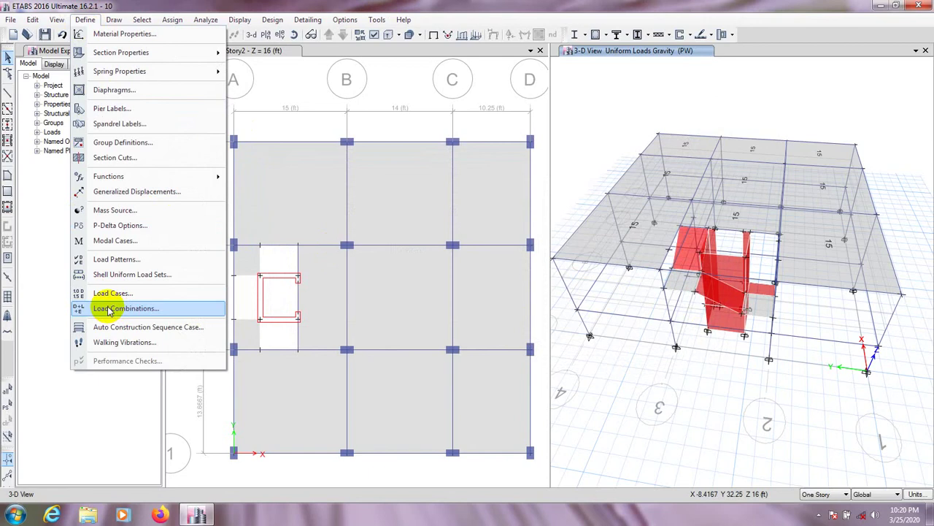
click(369, 137)
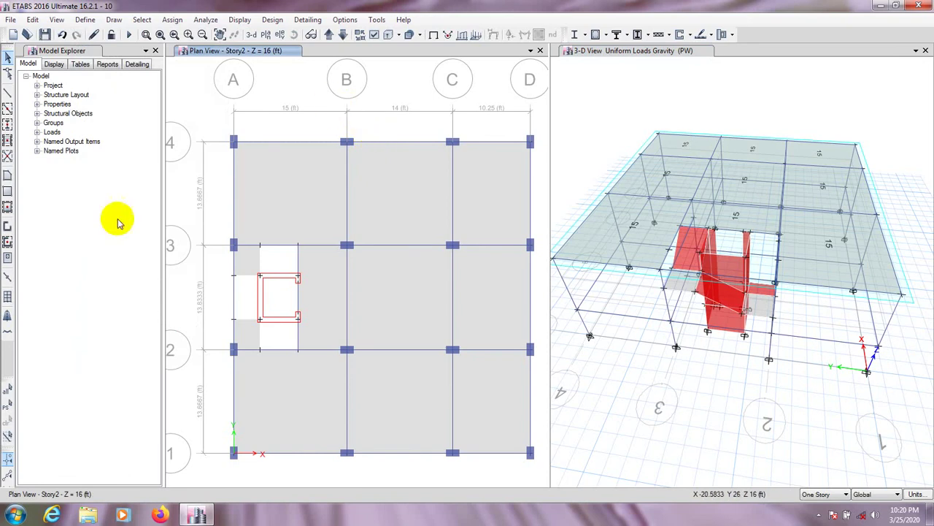
Reselect the previously selected floor slabs and add the stair landing and flight slabs to the selection.
click(8, 410)
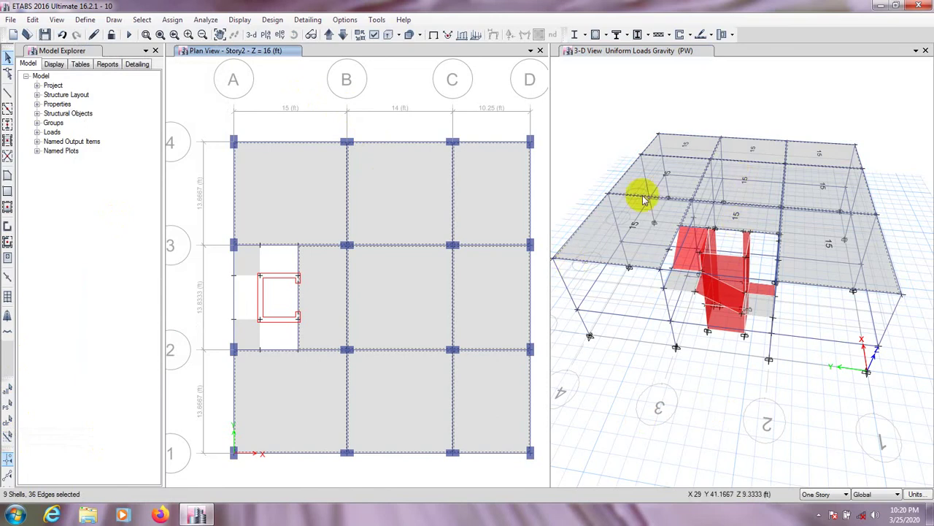
click(684, 288)
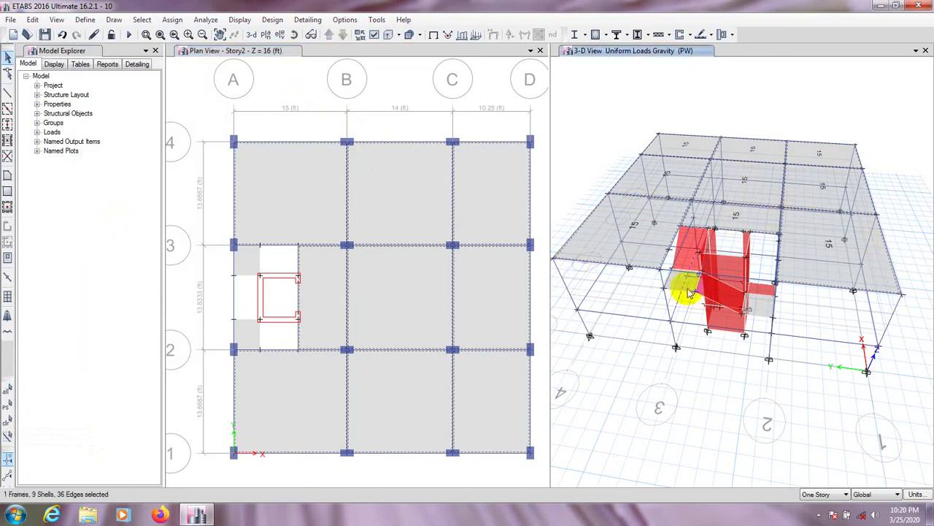
click(678, 305)
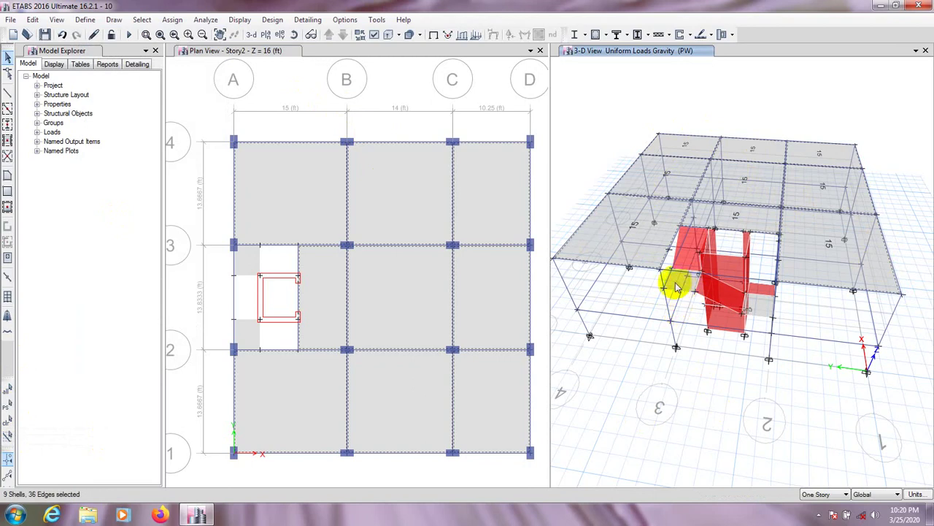
click(676, 282)
click(765, 310)
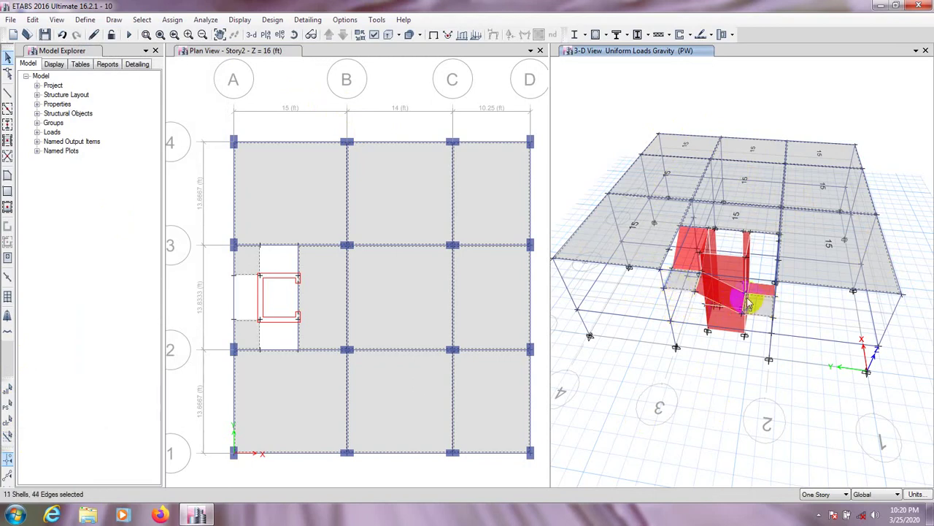
click(709, 289)
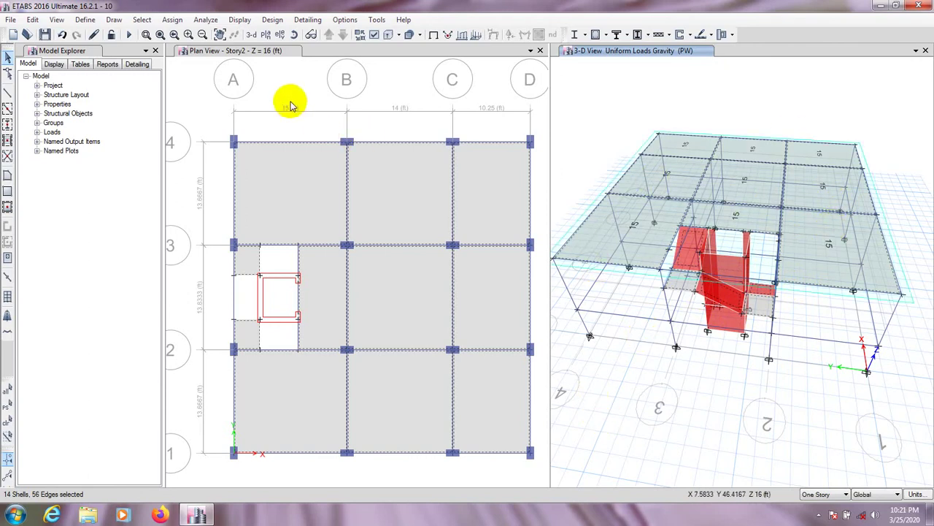
Open the floor auto mesh options for the selected slabs and choose Auto Cookie Cut Object into Structural Elements.
click(174, 20)
click(174, 21)
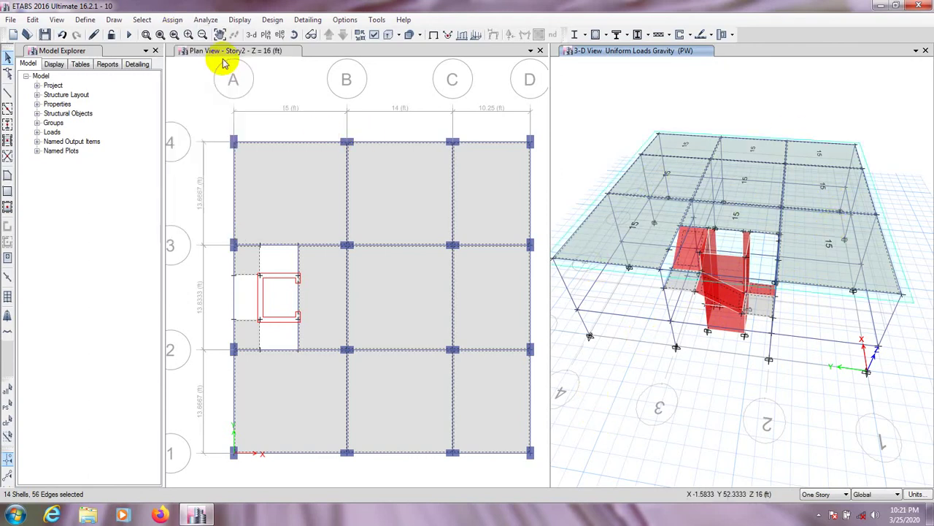
click(172, 20)
click(174, 21)
click(174, 20)
mouse_move(188, 65)
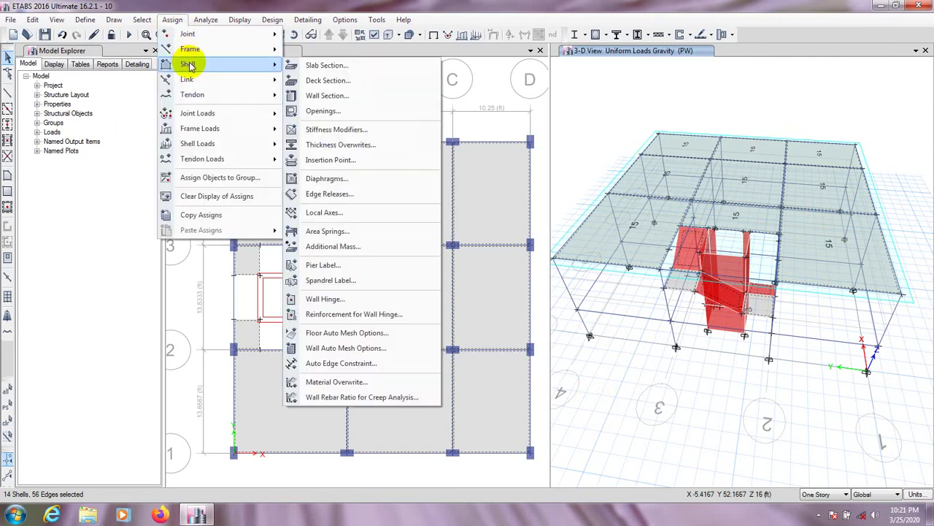
click(332, 334)
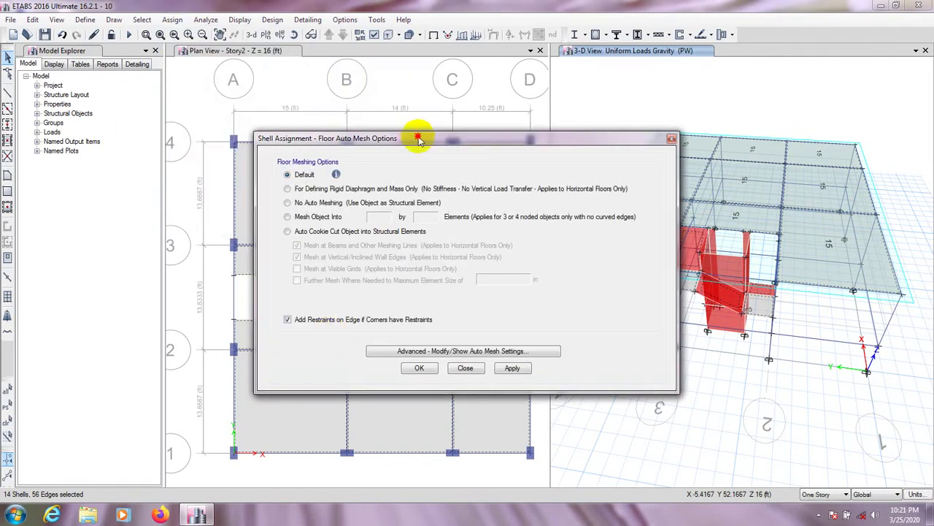
drag(411, 140, 343, 130)
click(222, 224)
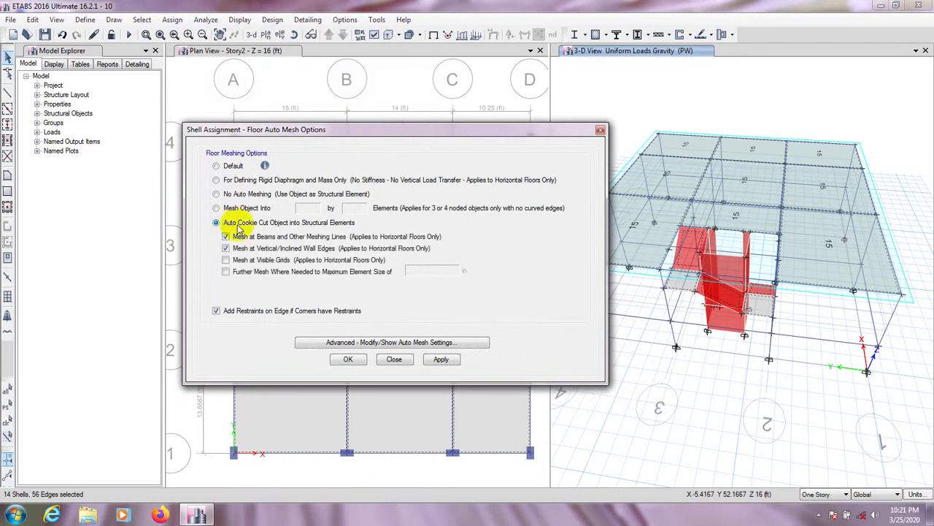
Enable further meshing to a maximum element size of 12 in and apply the floor mesh to the selected slabs.
click(227, 271)
click(226, 260)
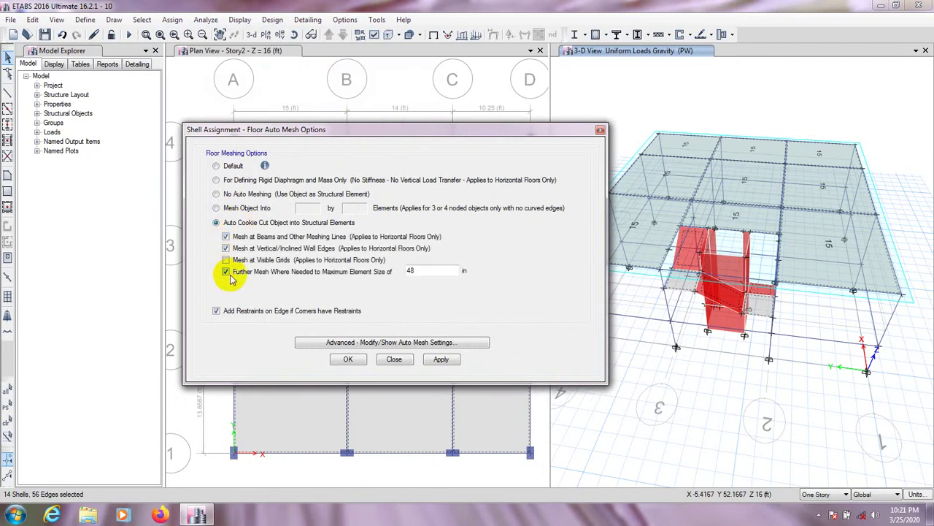
double_click(422, 270)
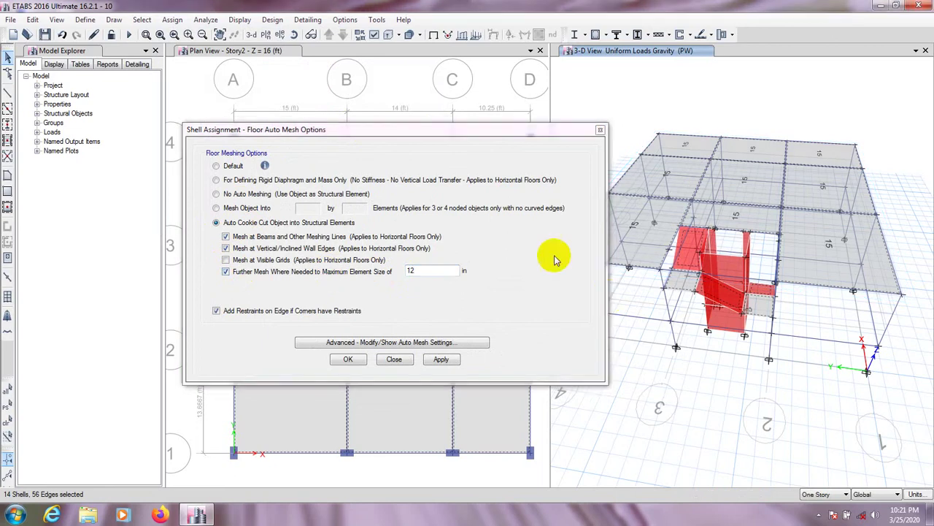
drag(503, 136, 492, 133)
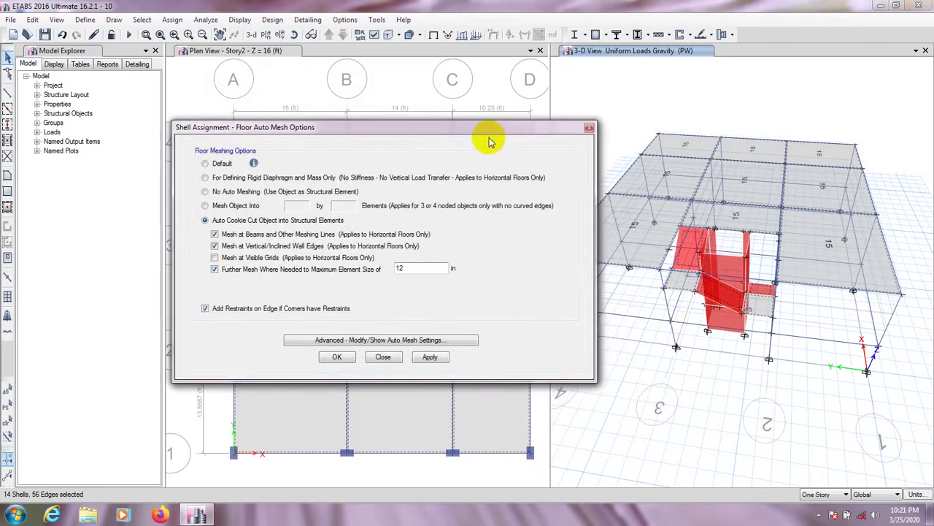
double_click(401, 270)
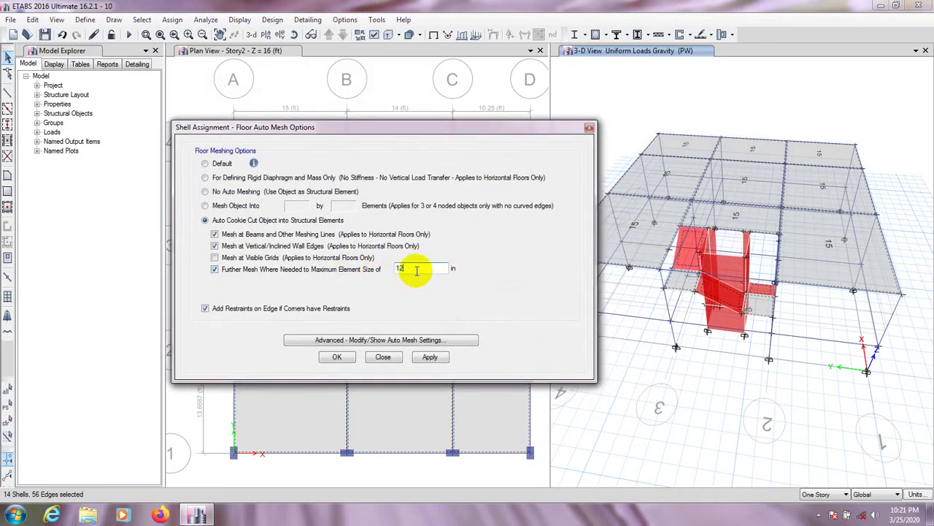
drag(416, 270, 382, 267)
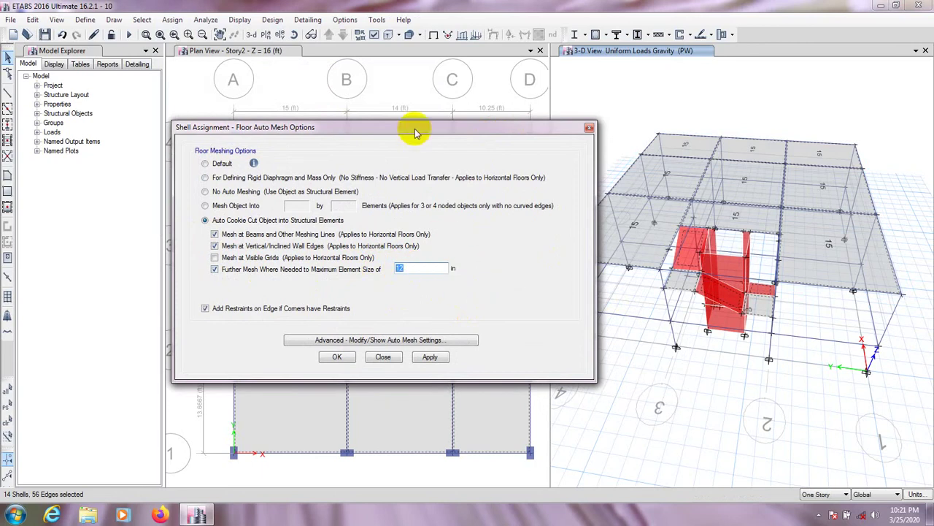
drag(414, 128, 403, 129)
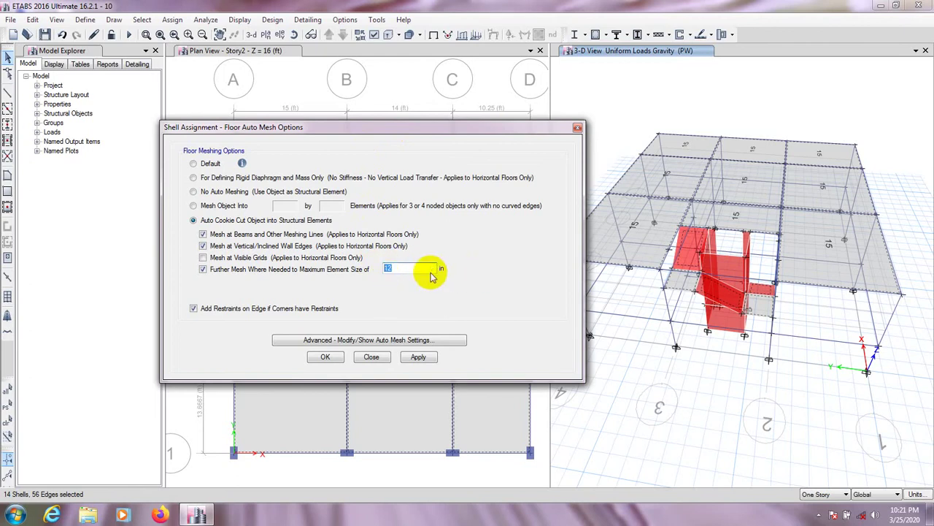
click(418, 359)
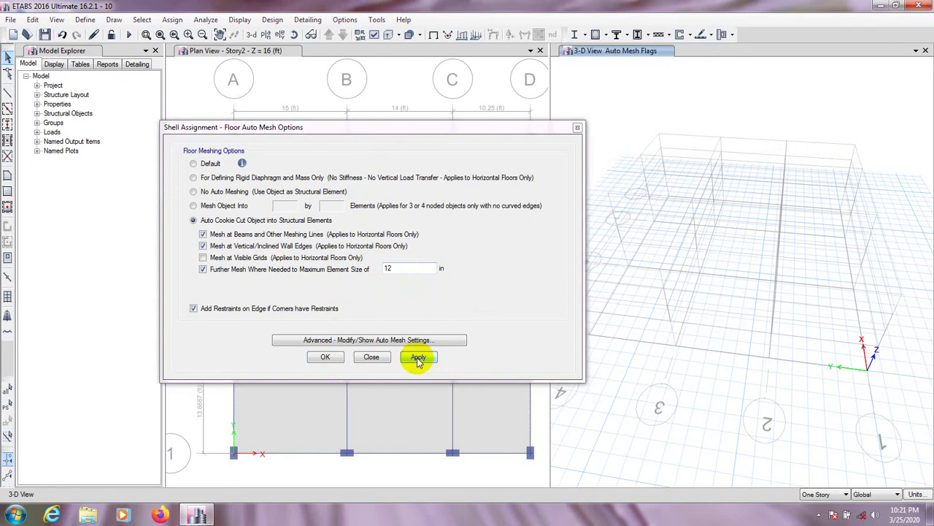
click(326, 358)
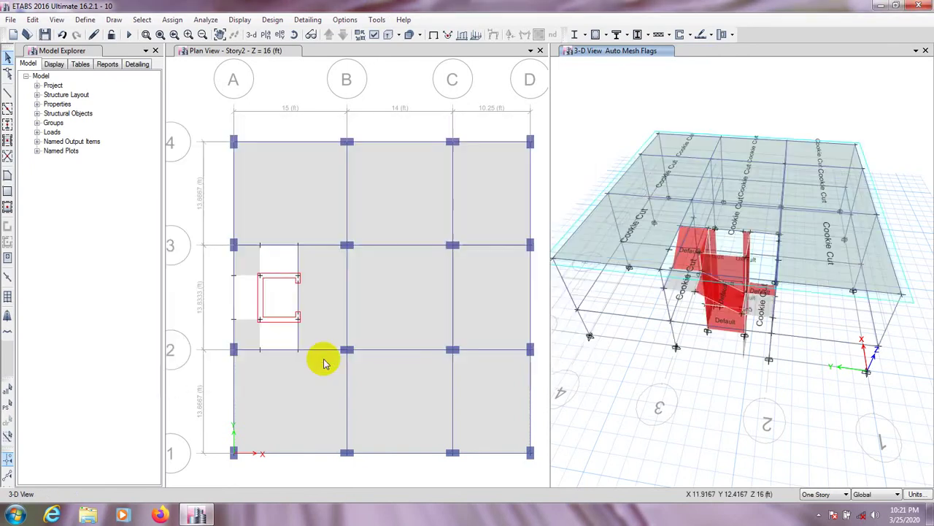
Select all walls in the model by object type.
click(140, 20)
mouse_move(219, 36)
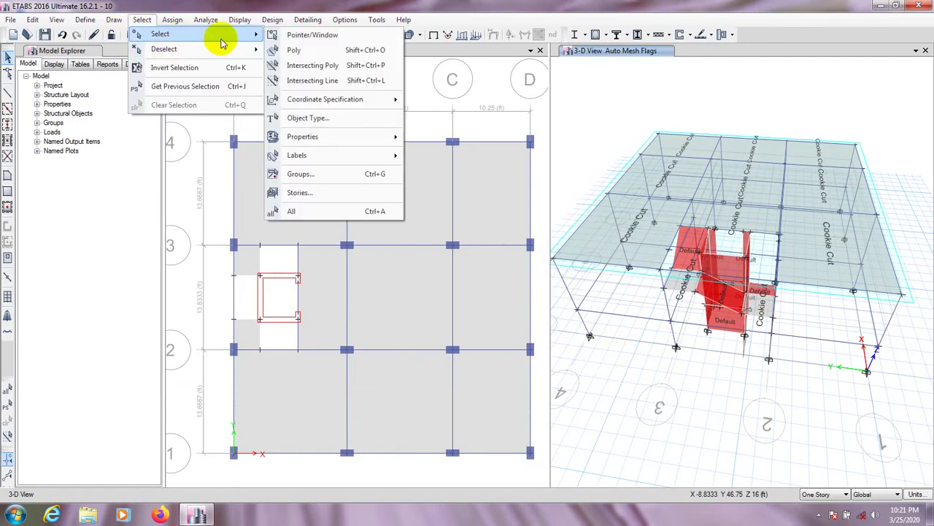
click(321, 114)
click(92, 227)
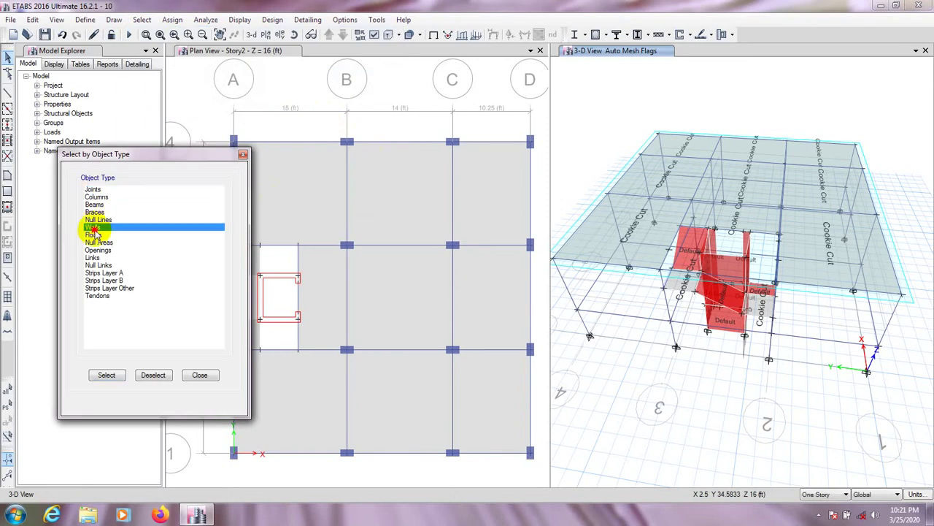
click(104, 376)
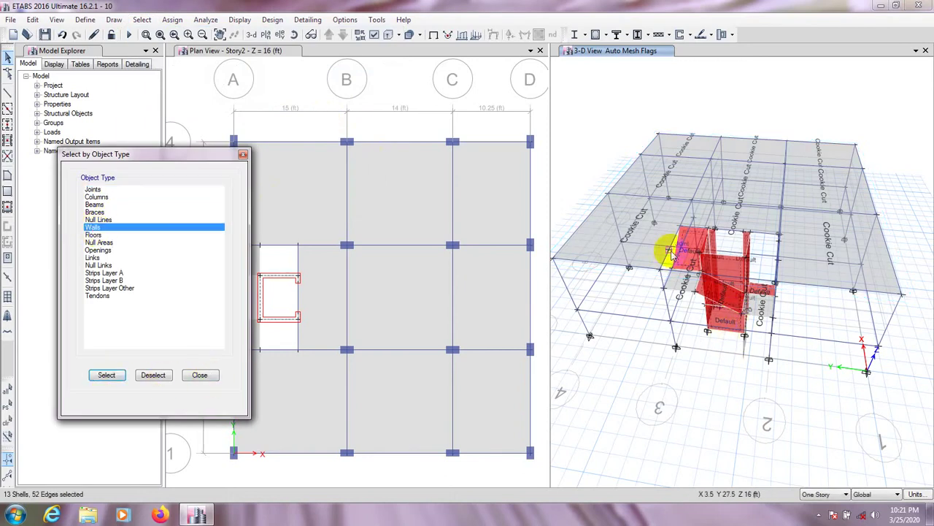
Assign wall auto meshing of 4 vertical by 4 horizontal to the selected walls and close the object selection dialog.
click(173, 20)
mouse_move(211, 67)
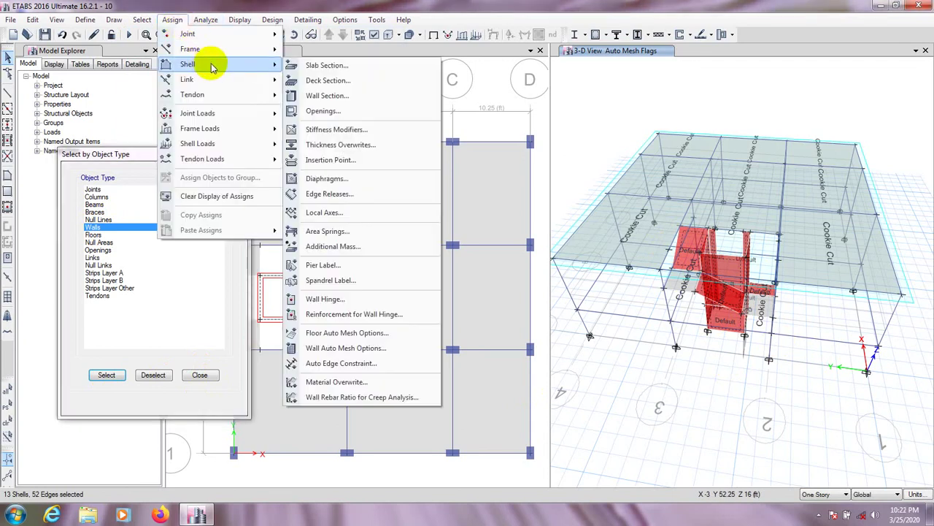
click(334, 348)
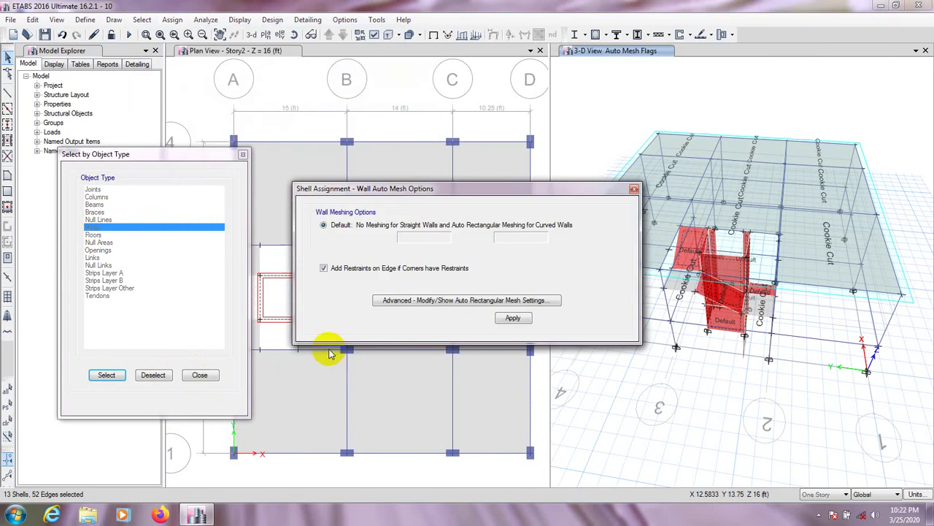
drag(427, 193, 364, 181)
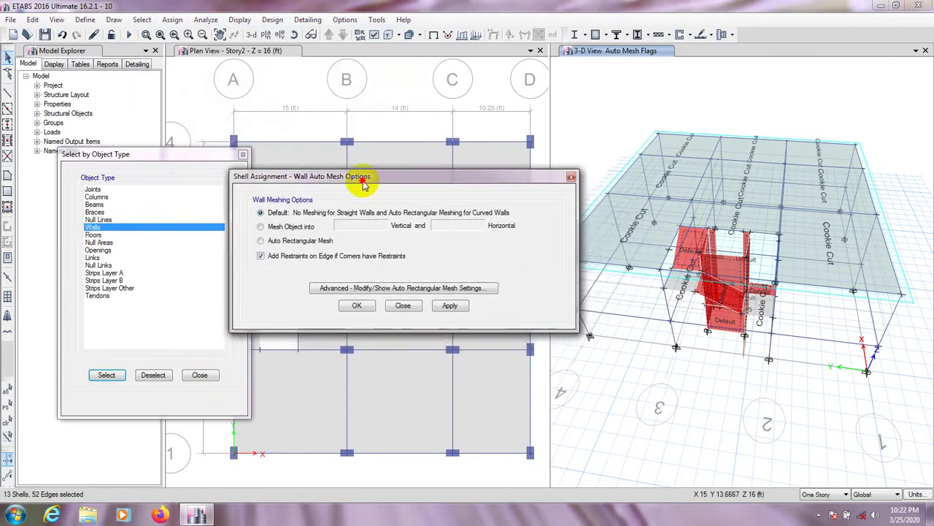
click(283, 228)
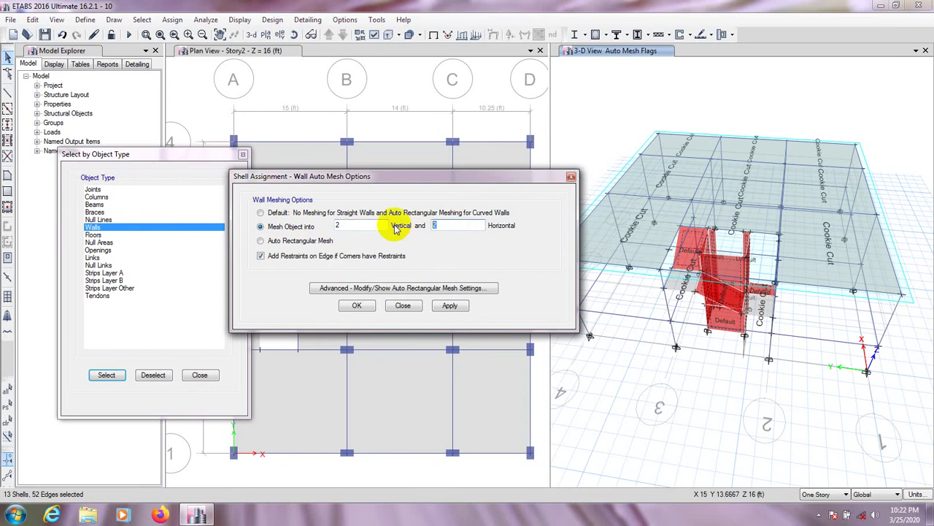
click(447, 225)
double_click(447, 225)
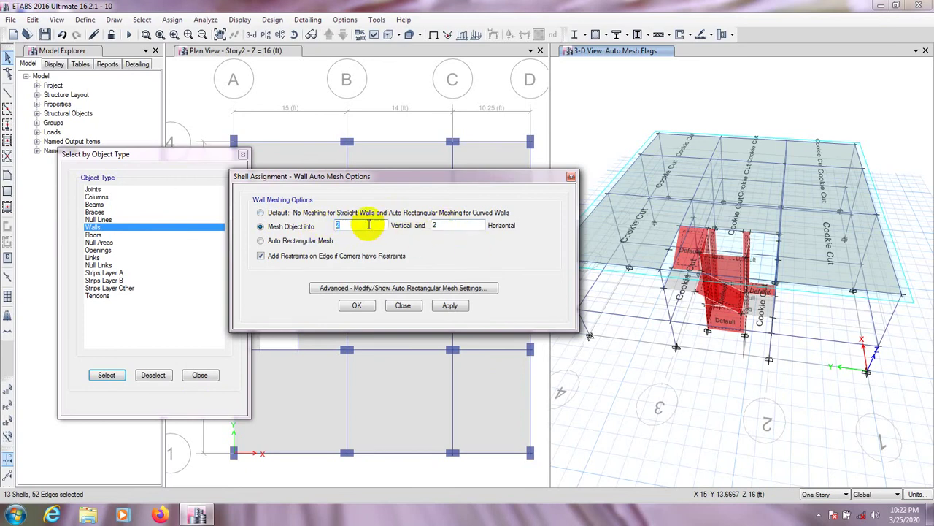
double_click(432, 226)
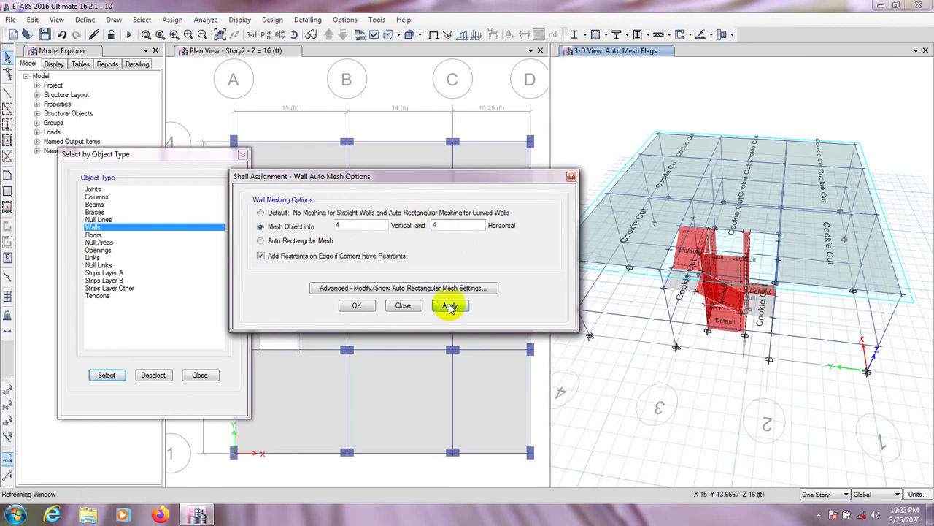
click(356, 306)
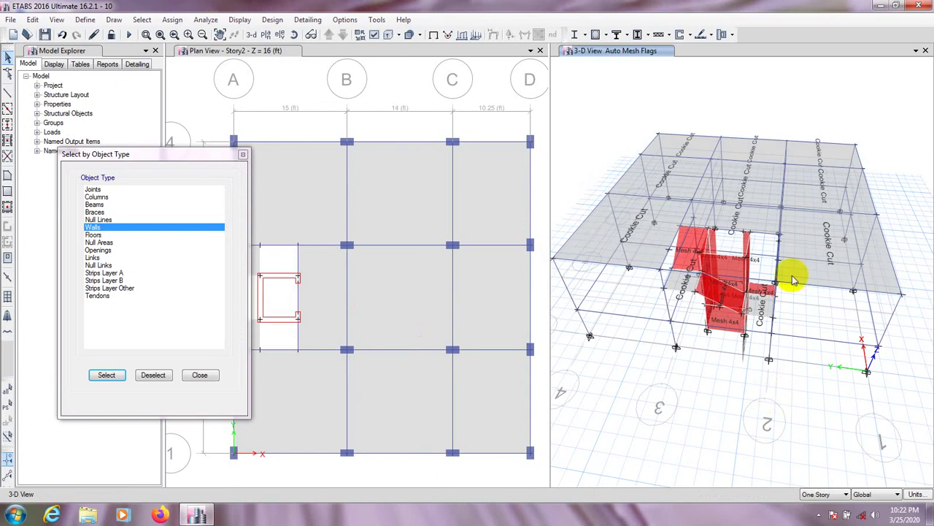
click(243, 154)
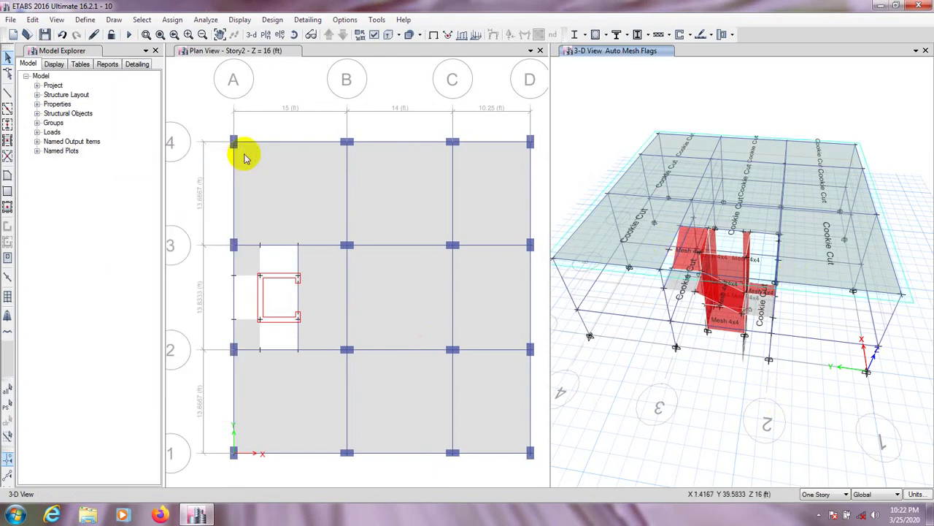
middle_drag(624, 383, 625, 378)
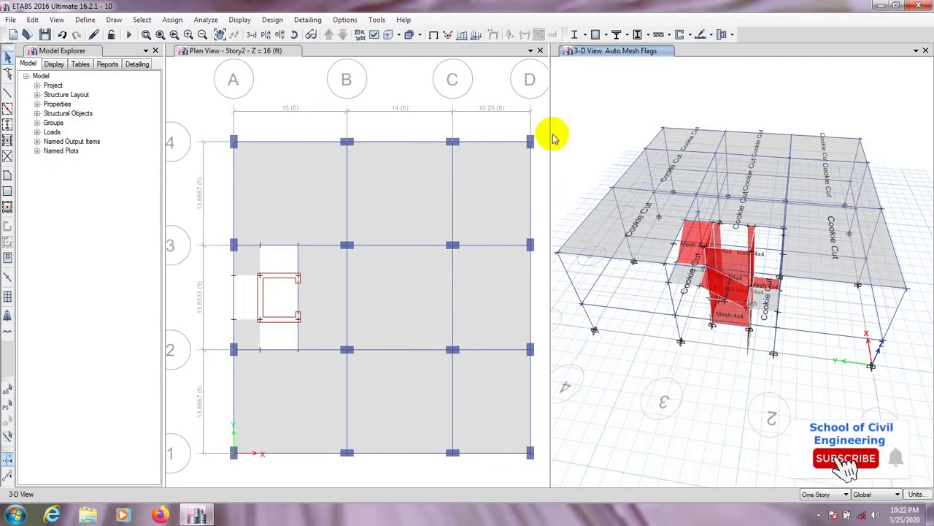
drag(549, 138, 560, 138)
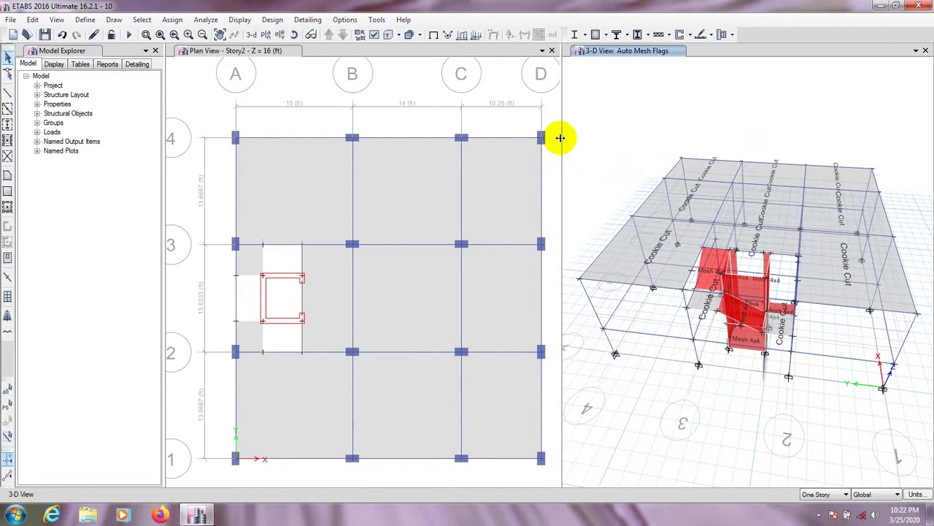
click(688, 298)
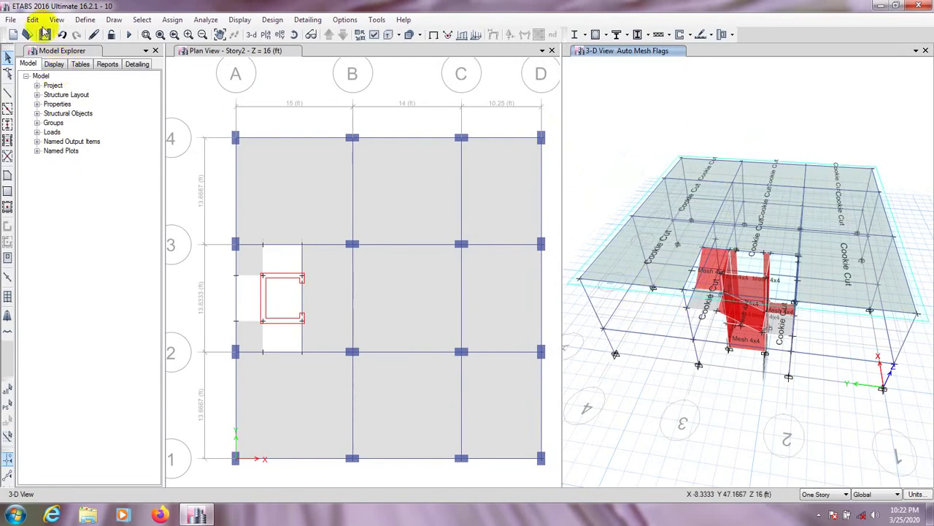
Open the story and grid system data and quick-add stories above Story2 up to Story11.
click(34, 20)
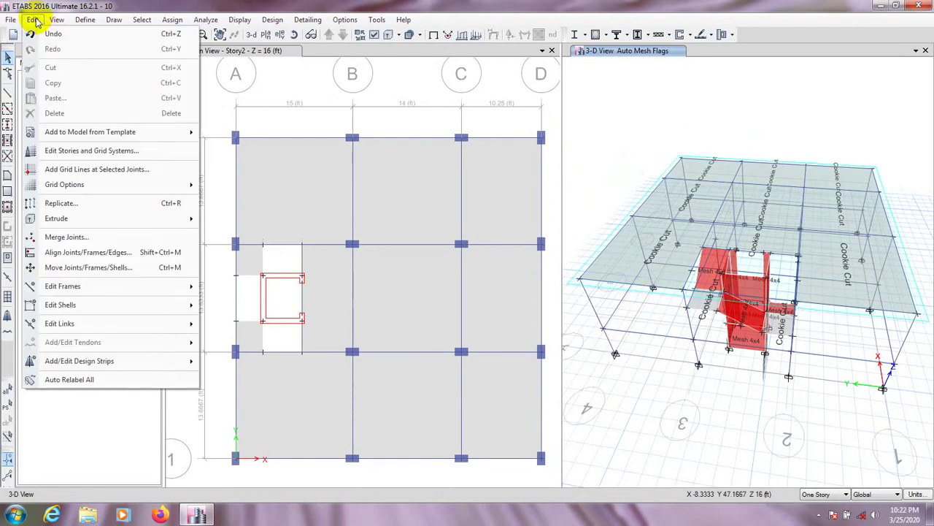
click(73, 150)
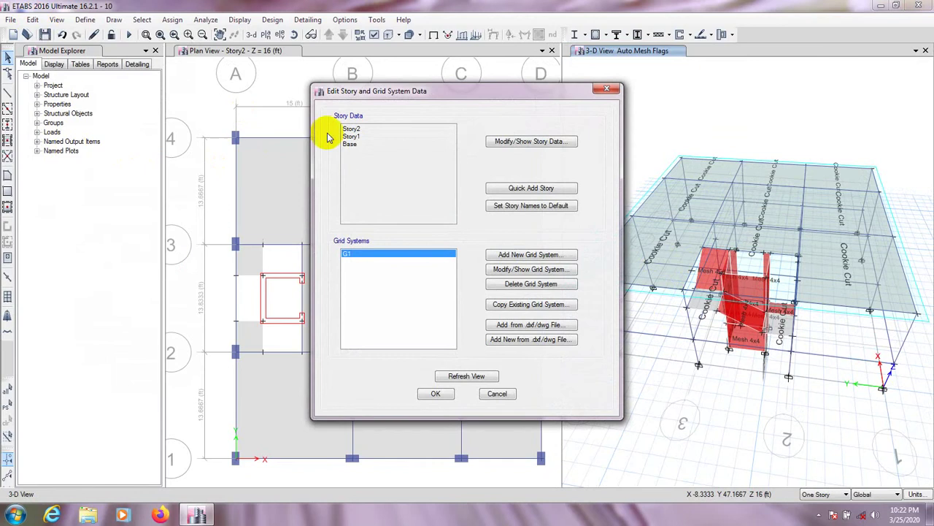
drag(427, 94, 397, 89)
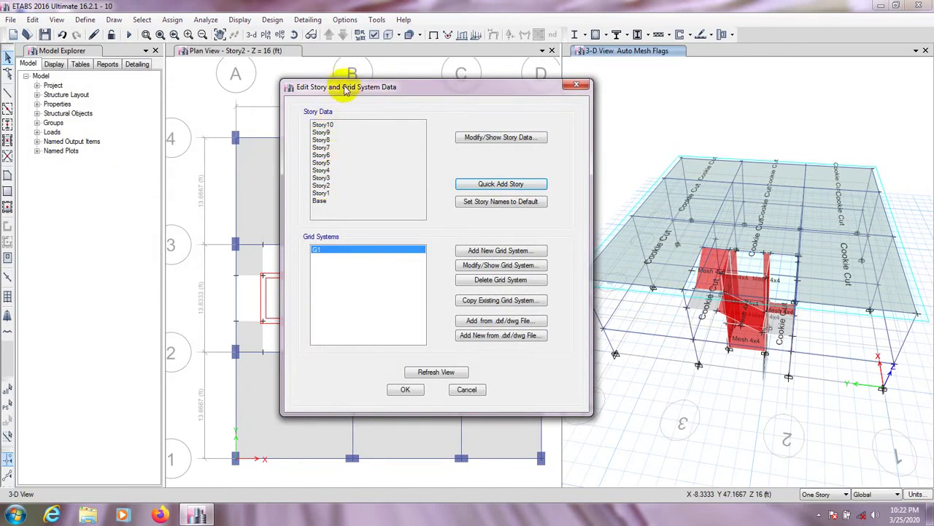
drag(351, 88, 335, 88)
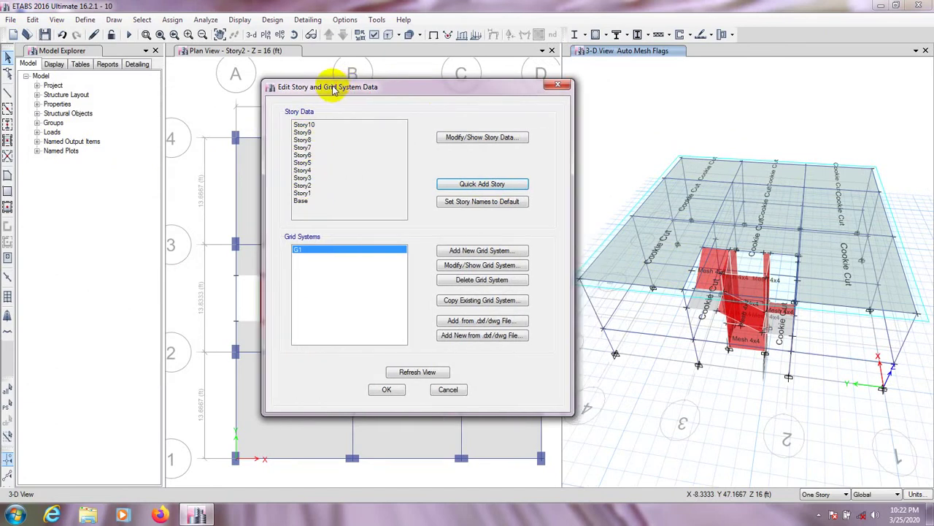
click(480, 186)
Rename Story11 to topfloor with a height of 8 ft in the story data and apply the changes to the model.
click(476, 137)
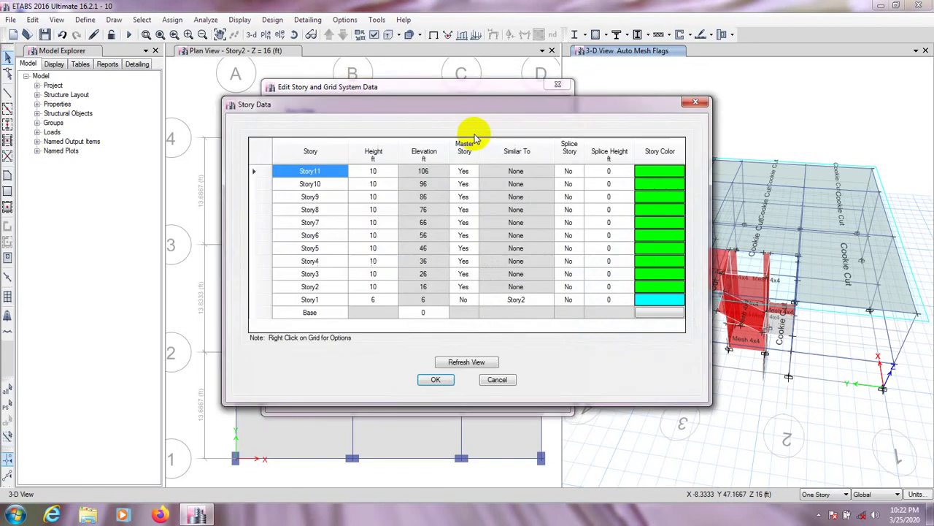
drag(462, 106, 447, 106)
click(305, 170)
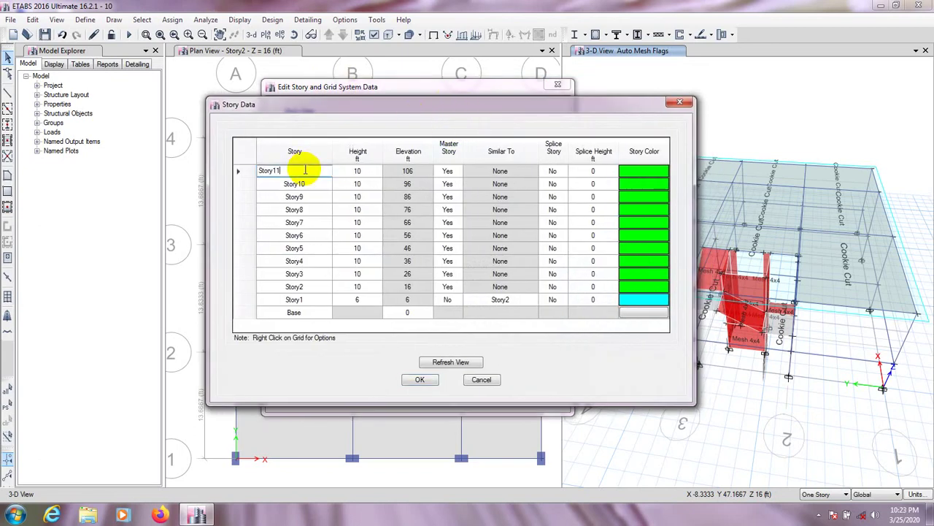
drag(305, 170, 228, 171)
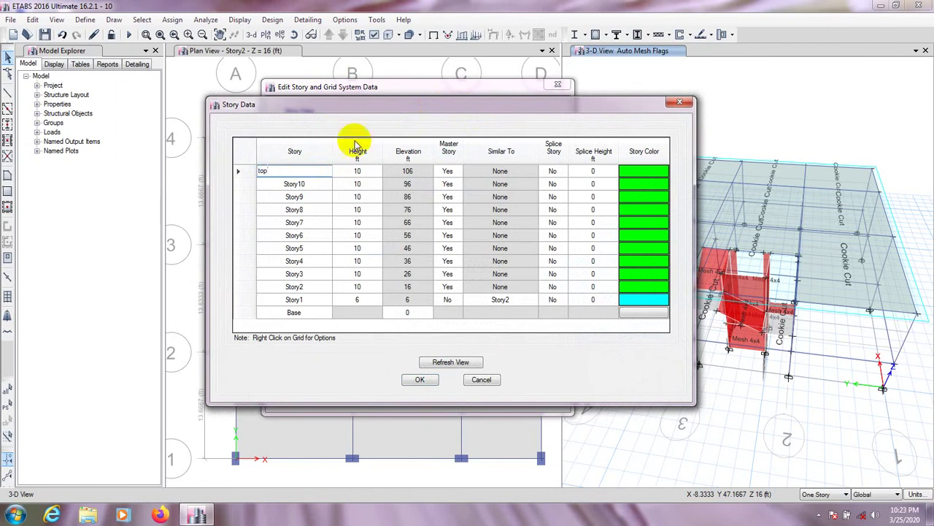
click(356, 174)
click(301, 171)
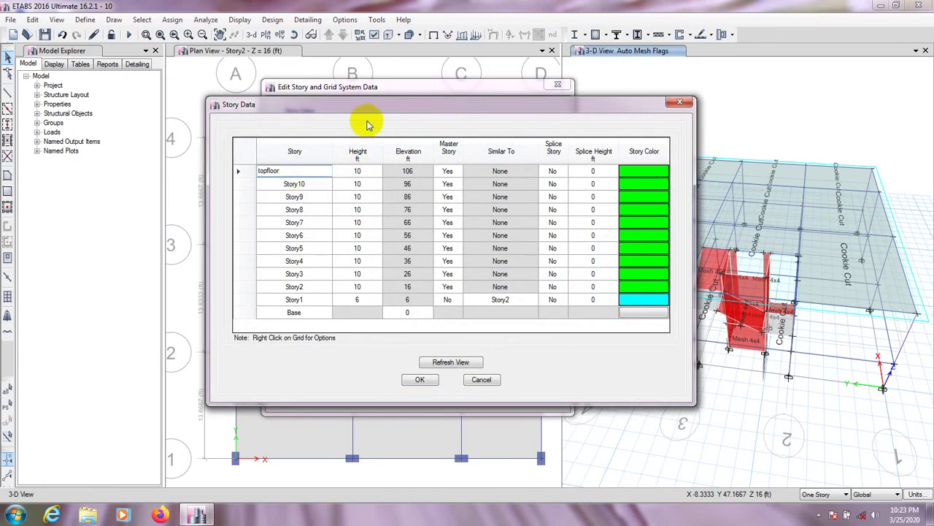
click(361, 170)
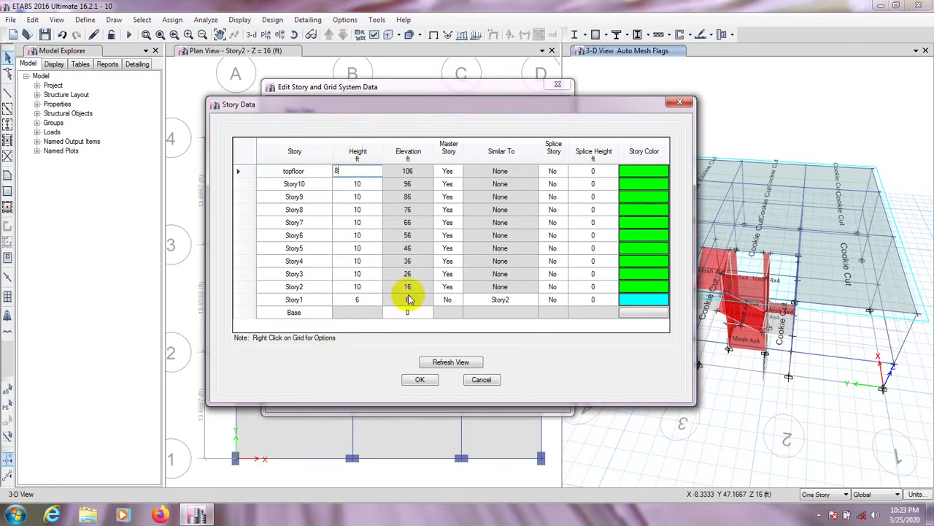
click(421, 380)
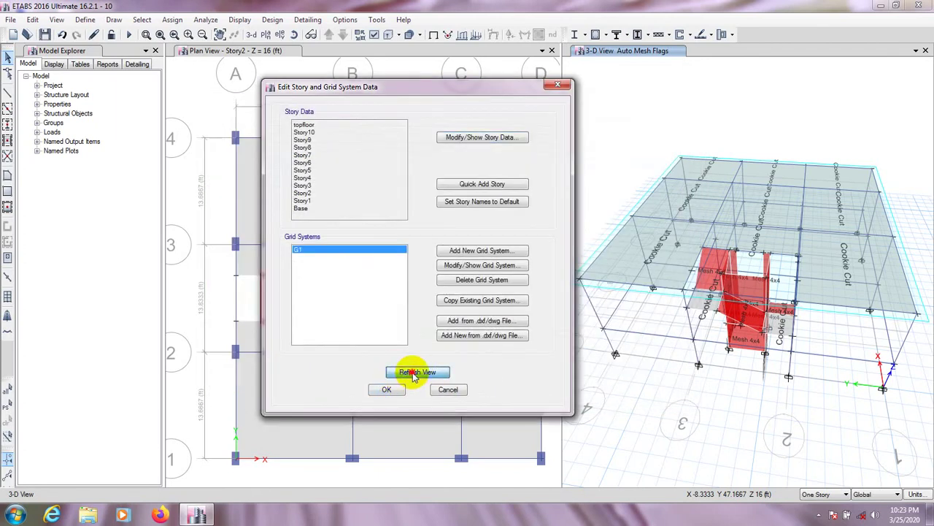
click(414, 374)
click(387, 390)
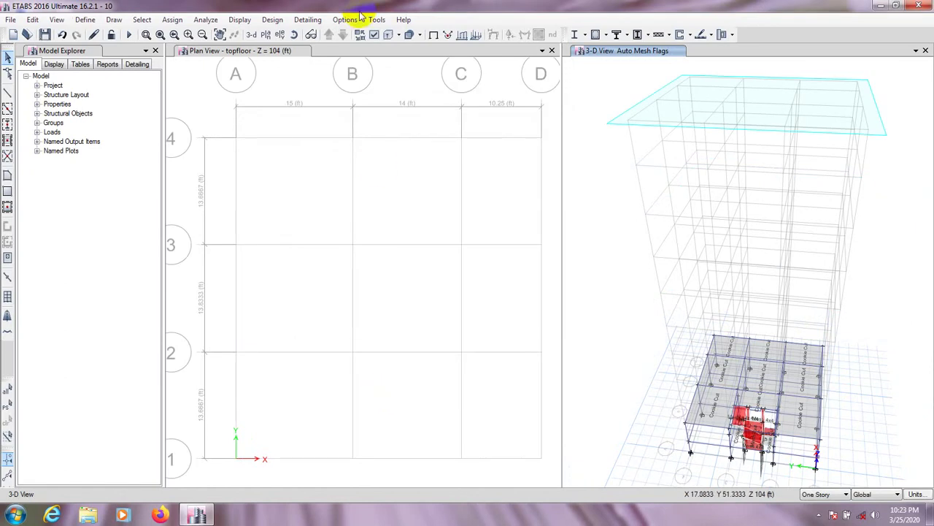
Bring the plan view down to Story2 and window-select all objects on that floor.
click(333, 82)
click(343, 35)
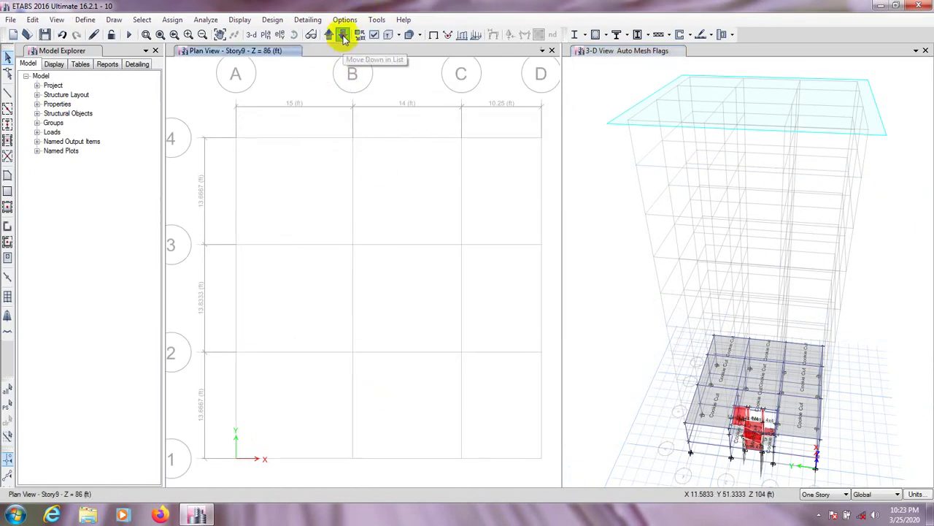
click(342, 35)
click(342, 35)
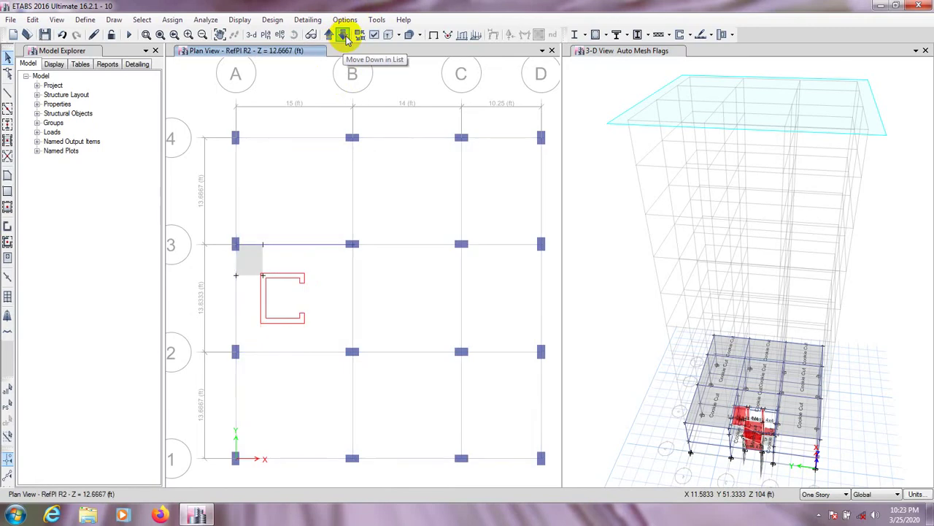
click(330, 35)
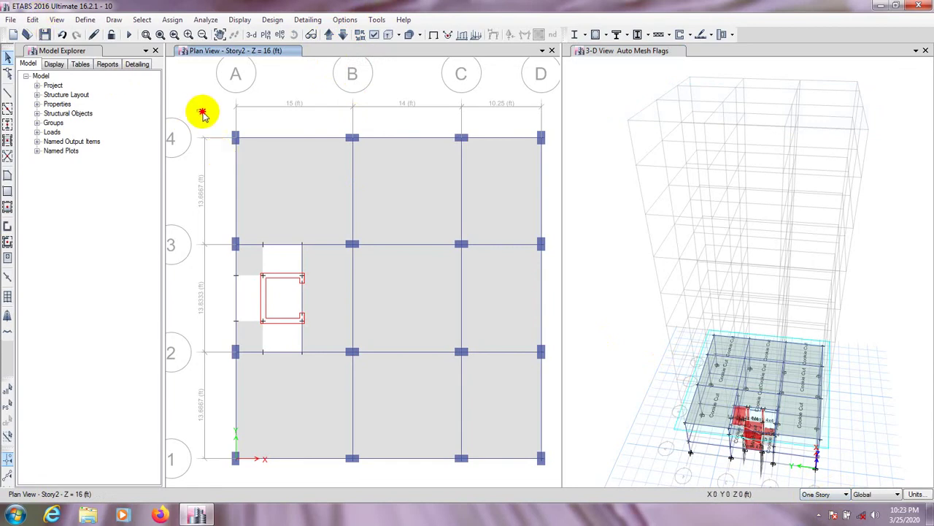
drag(198, 110, 554, 487)
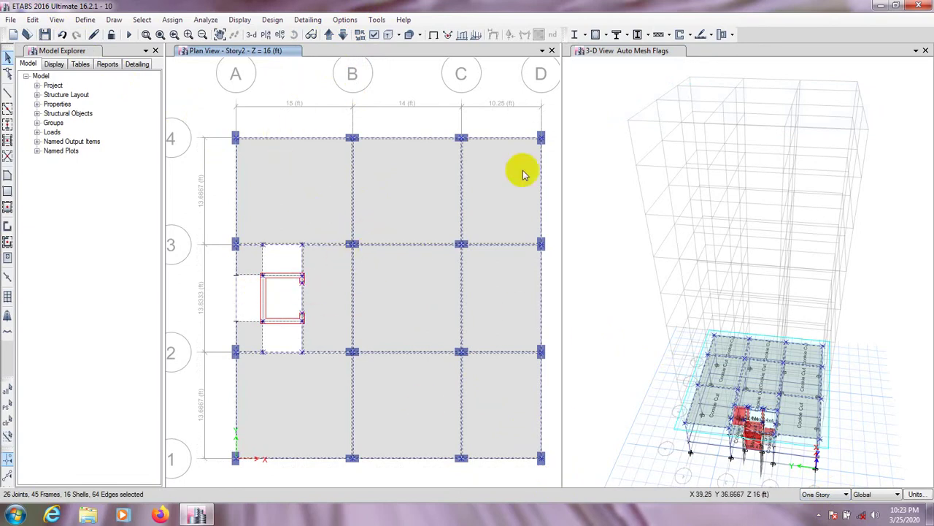
Widen the 3-D view and examine which stair slabs, walls and columns below Story2 belong to the selection.
middle_drag(730, 445, 723, 375)
scroll(726, 365, up, 5)
scroll(694, 390, down, 3)
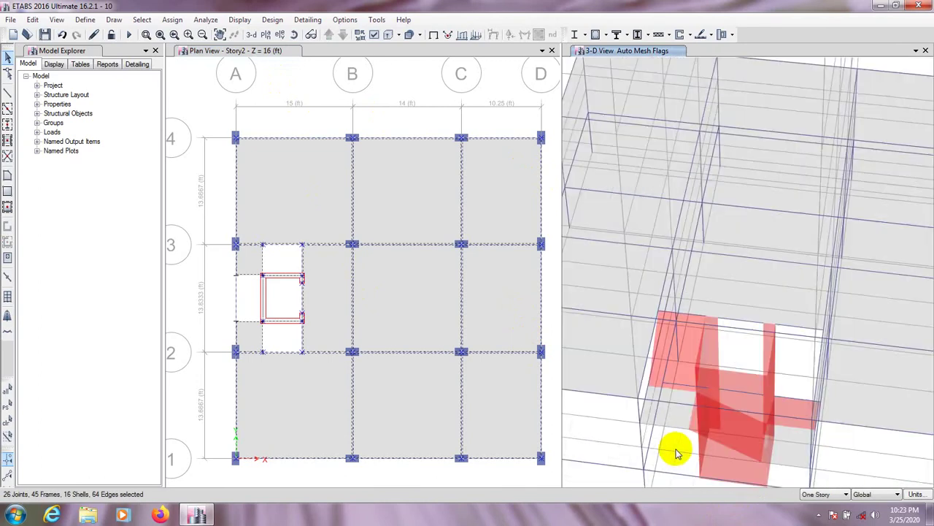
scroll(656, 430, up, 2)
scroll(666, 378, down, 2)
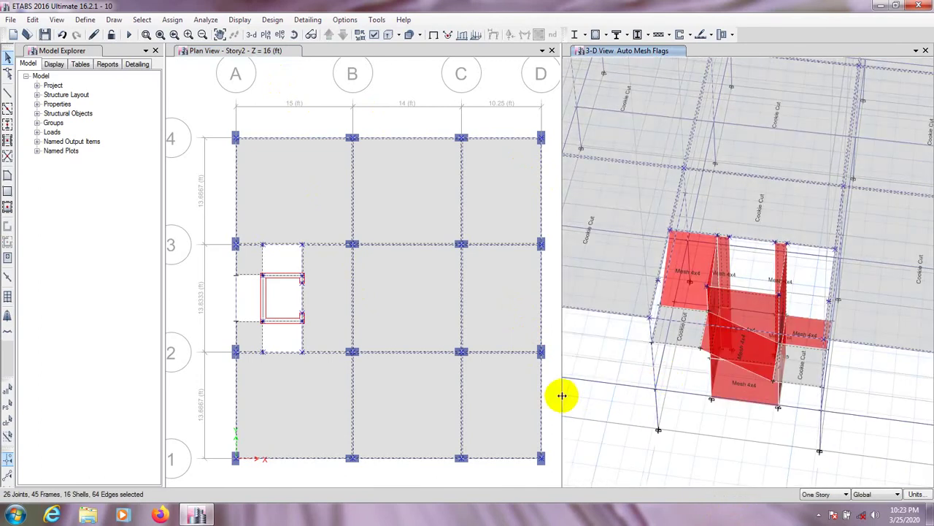
drag(562, 394, 475, 392)
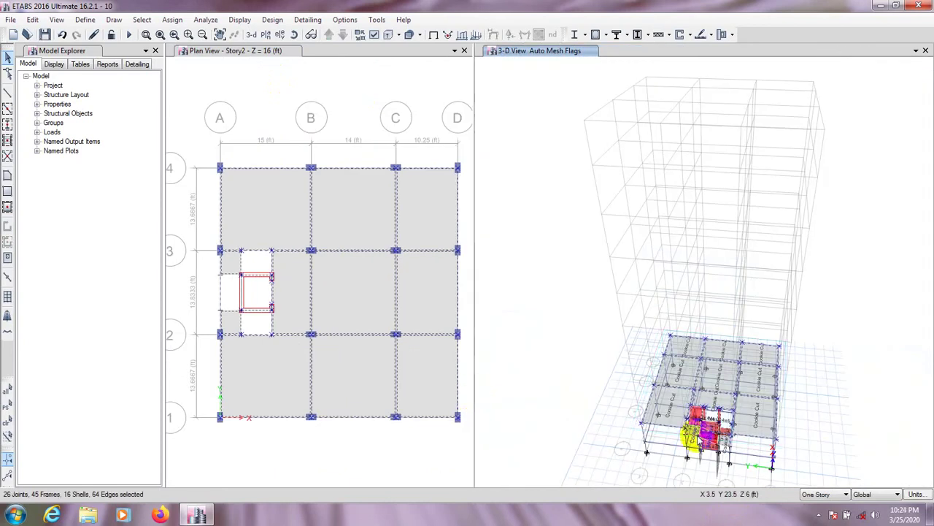
scroll(689, 437, up, 3)
scroll(653, 457, down, 1)
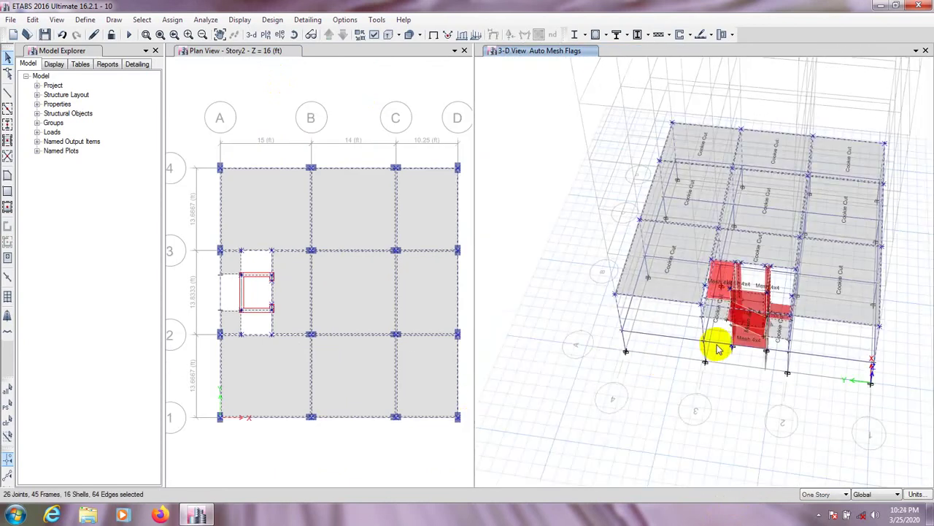
scroll(717, 349, up, 5)
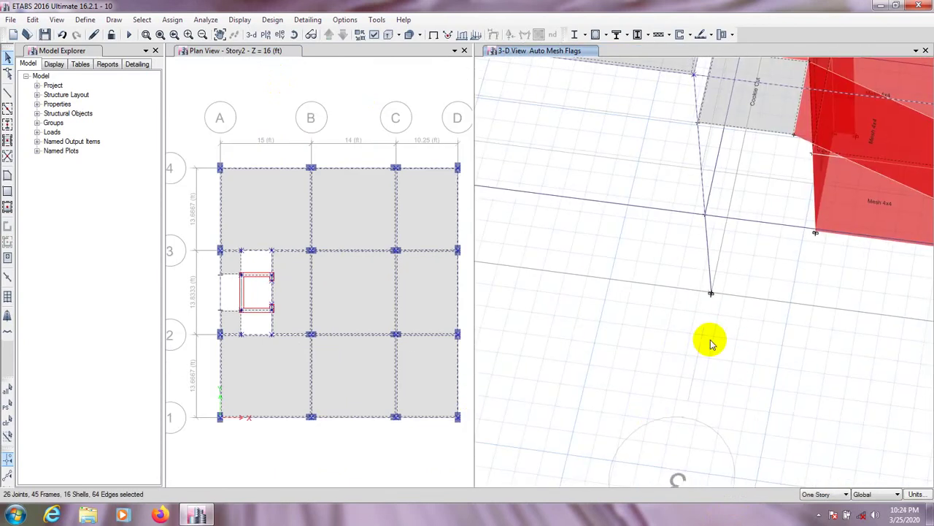
middle_drag(712, 344, 557, 377)
scroll(554, 378, down, 1)
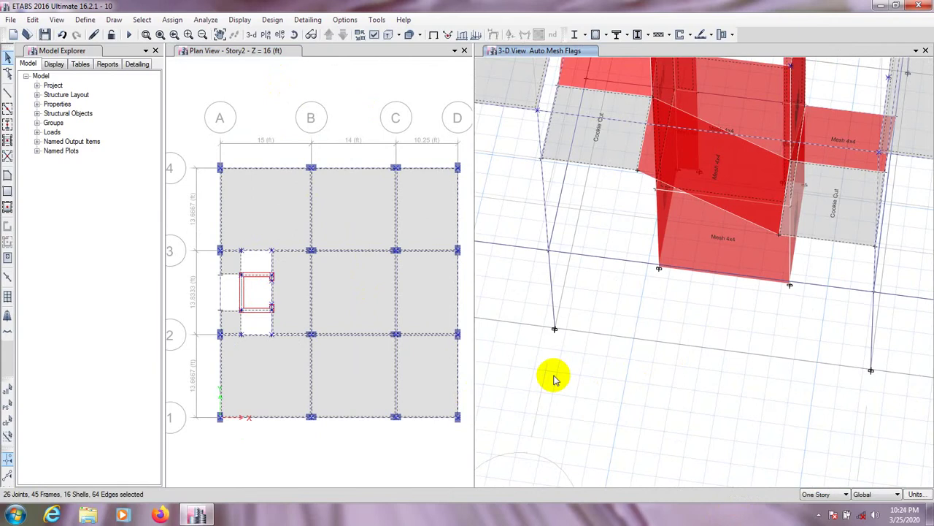
middle_drag(696, 384, 636, 422)
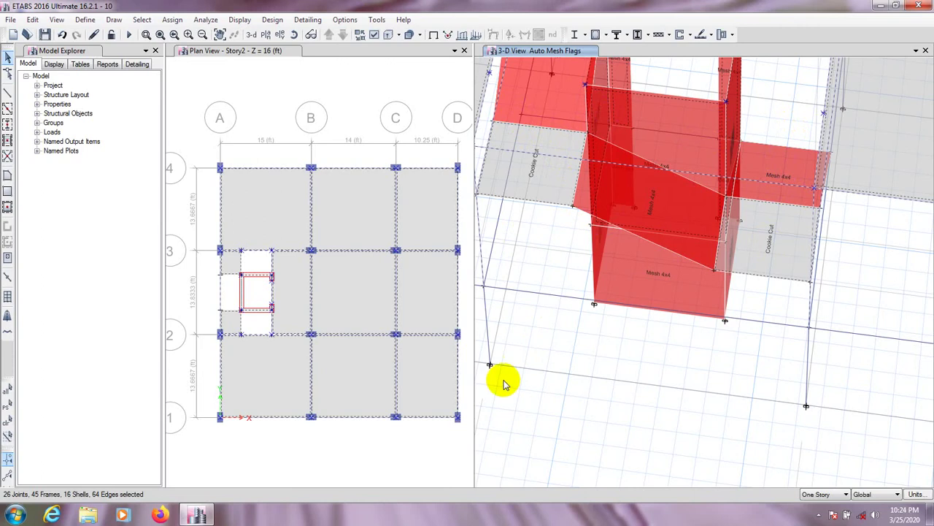
middle_drag(518, 436, 649, 436)
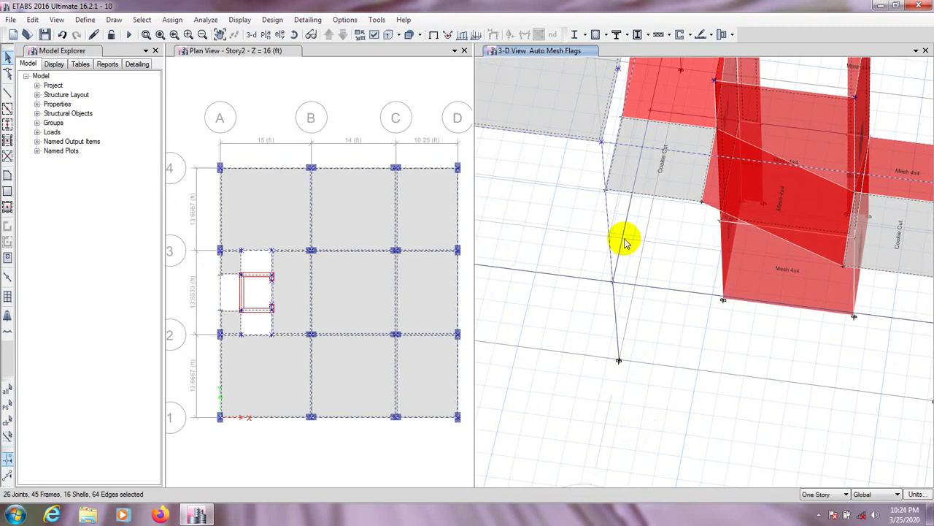
scroll(657, 375, up, 2)
middle_drag(657, 375, 739, 387)
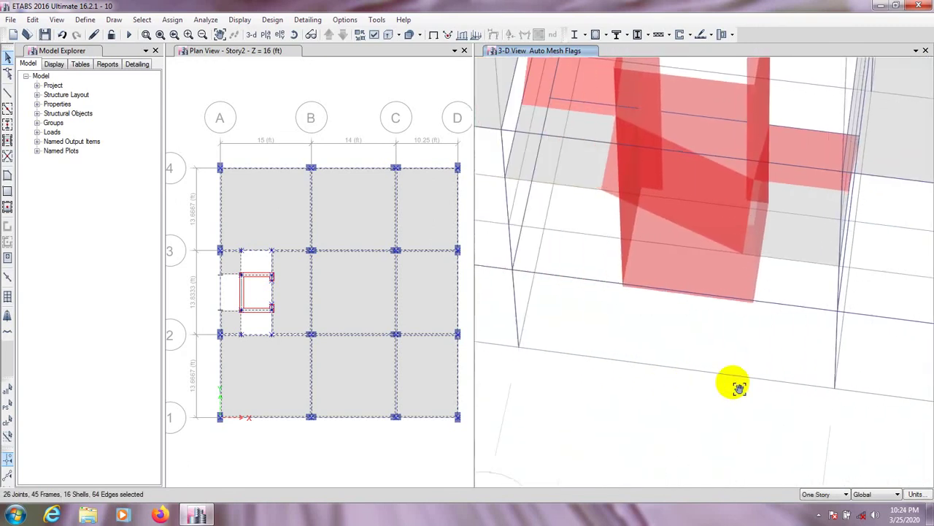
Check the selected stair landings and beams on the RefPl R2 and RefPl R1 plans and in the 3-D view.
click(356, 111)
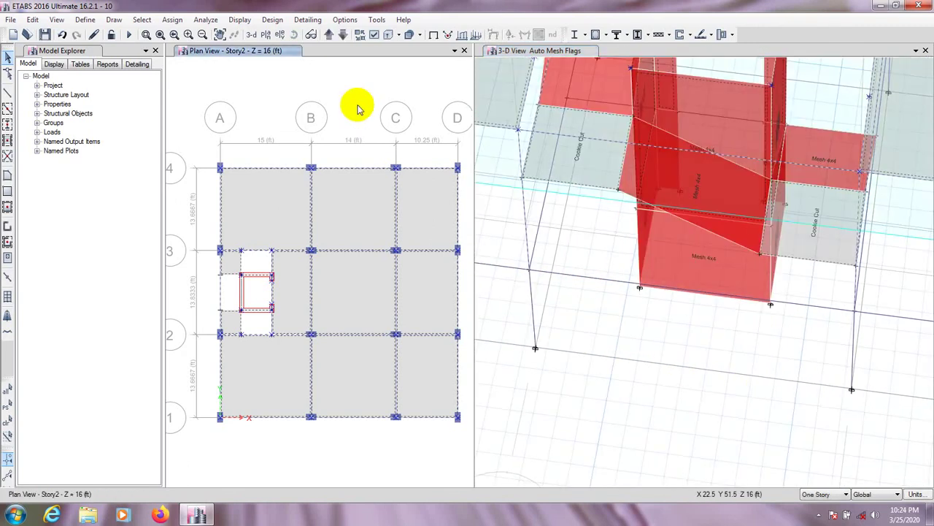
click(343, 35)
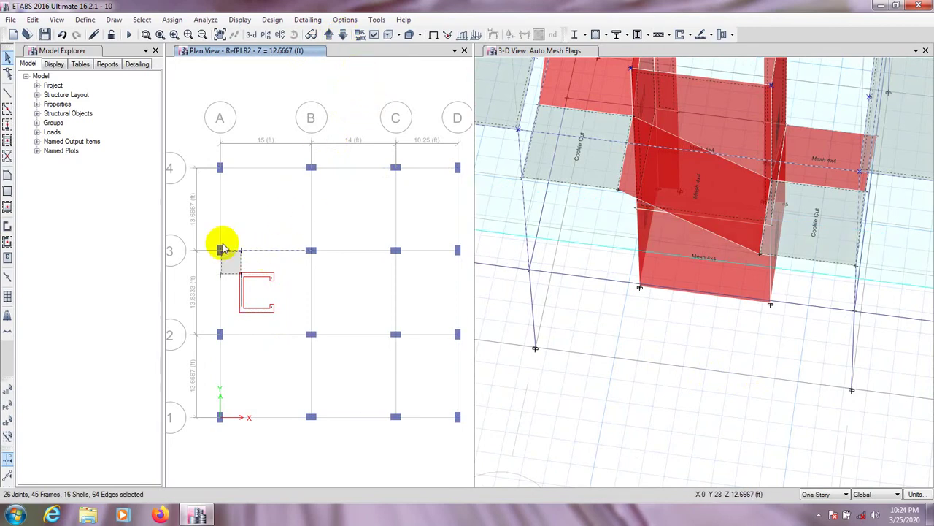
click(348, 38)
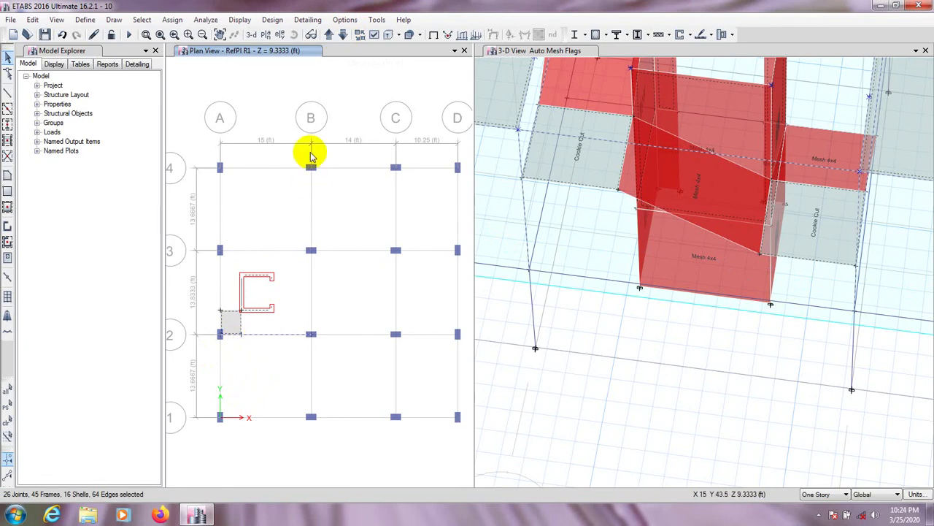
scroll(573, 434, down, 5)
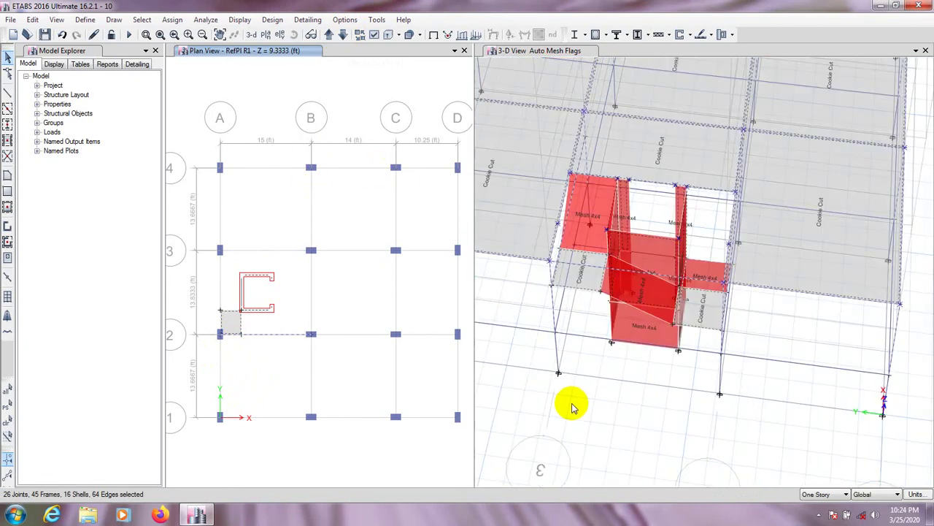
scroll(677, 432, up, 2)
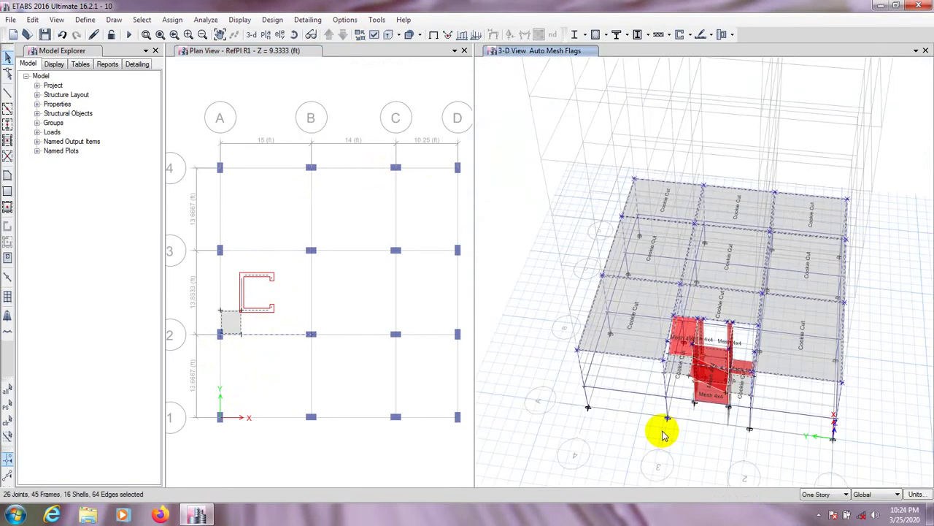
Replicate the selected objects by story onto topfloor and Story10 through Story2.
click(333, 95)
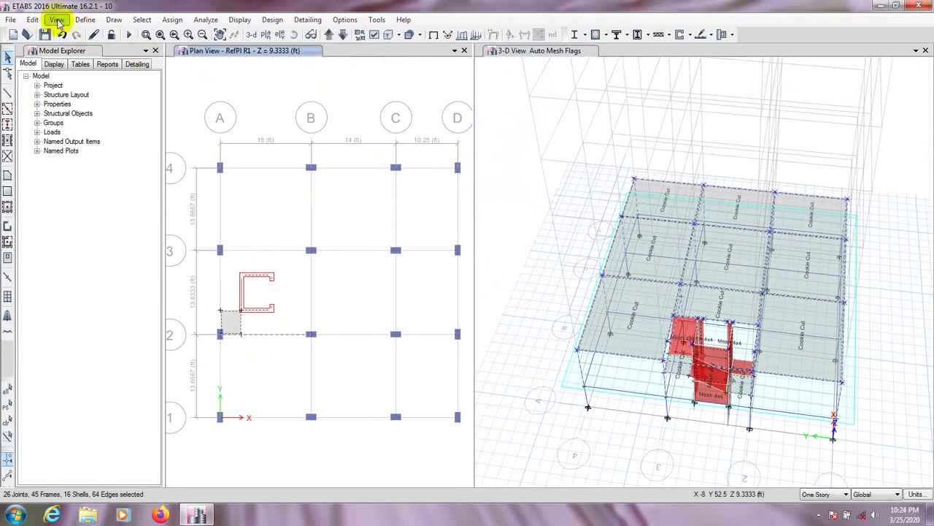
click(42, 20)
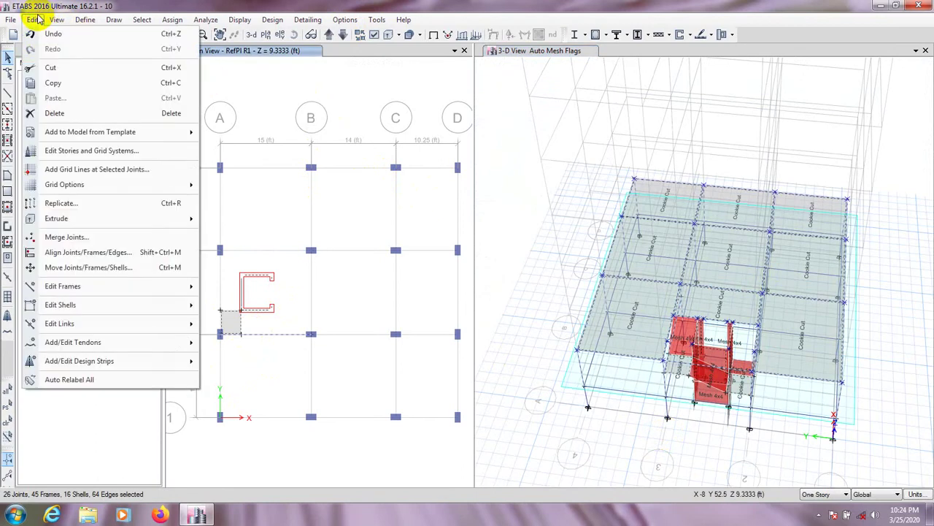
click(60, 203)
drag(459, 130, 207, 82)
click(212, 117)
click(162, 152)
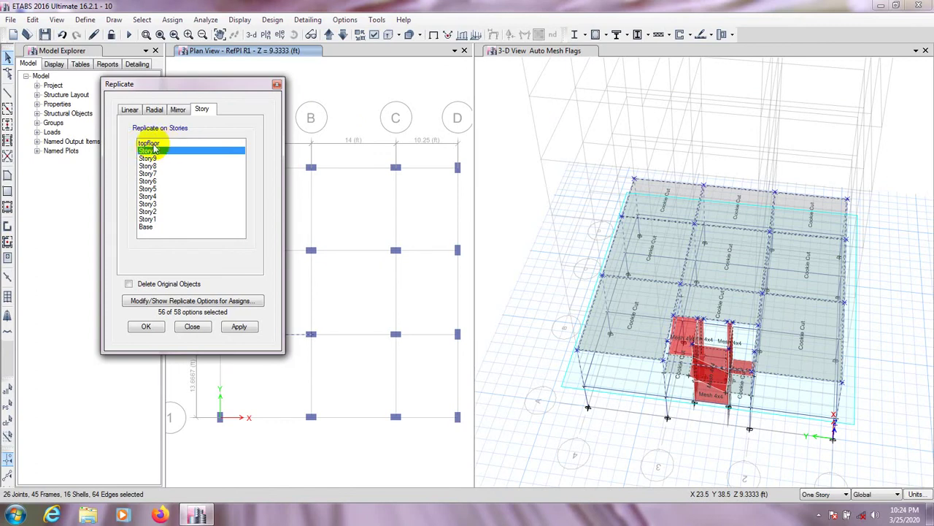
click(149, 143)
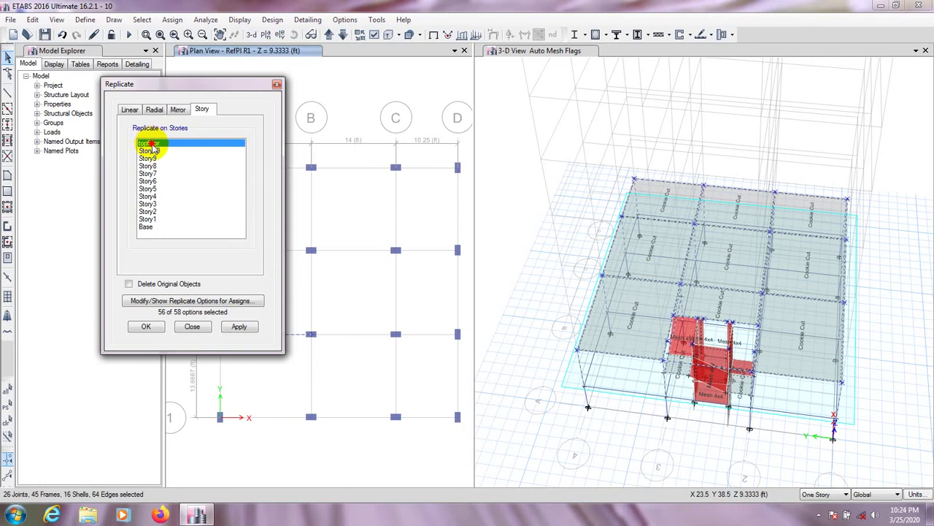
drag(151, 148, 162, 212)
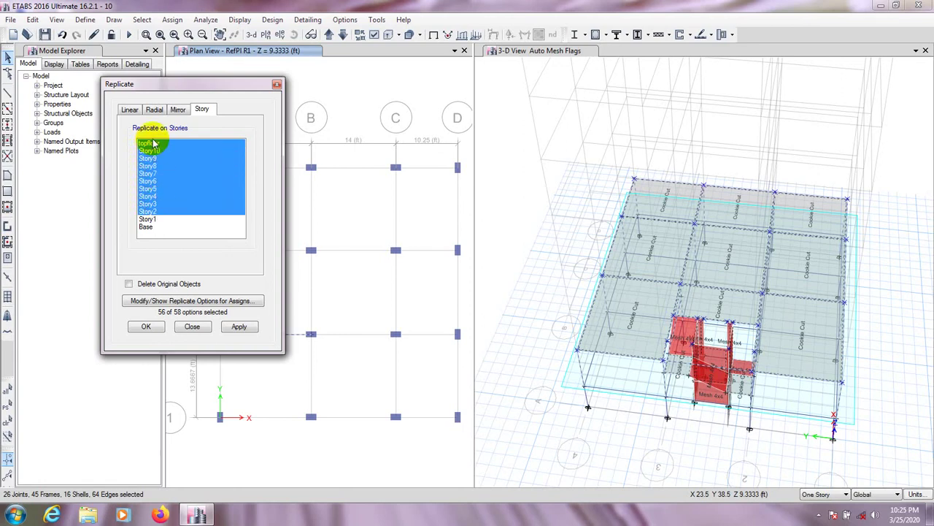
click(240, 326)
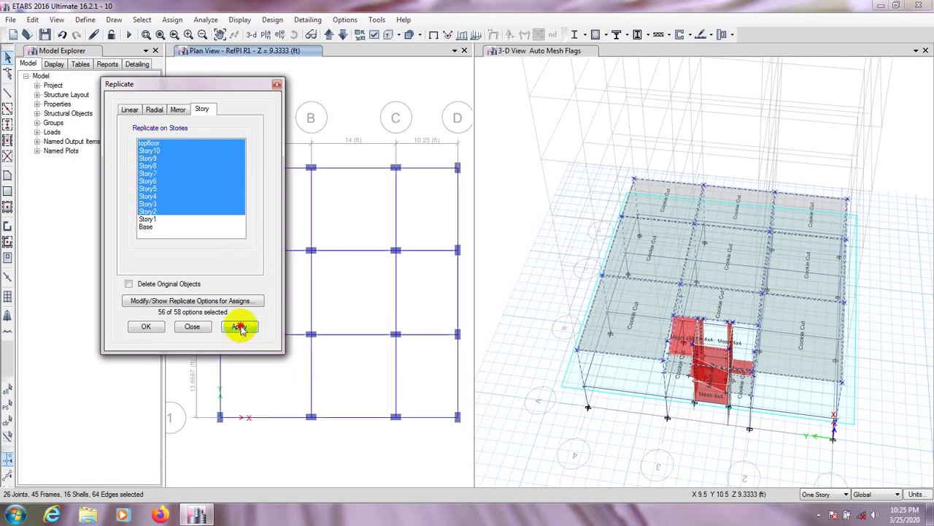
Finish the replication, widen the 3-D view and examine the replicated floors and the base of the stair core.
click(146, 327)
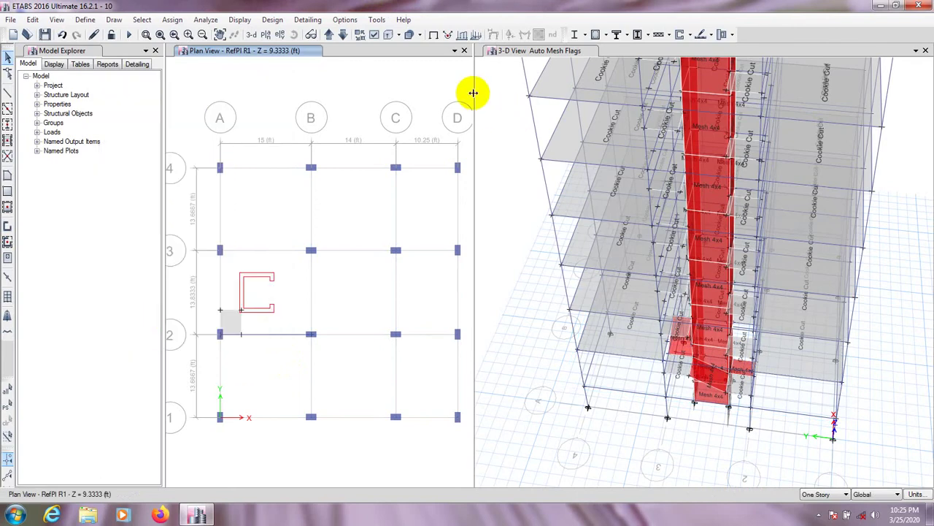
drag(473, 92, 367, 125)
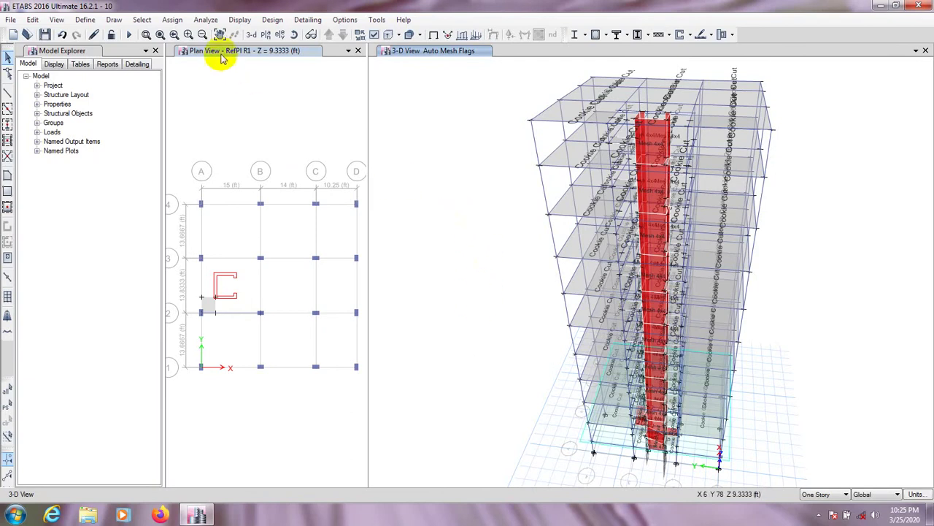
click(252, 35)
scroll(501, 266, up, 4)
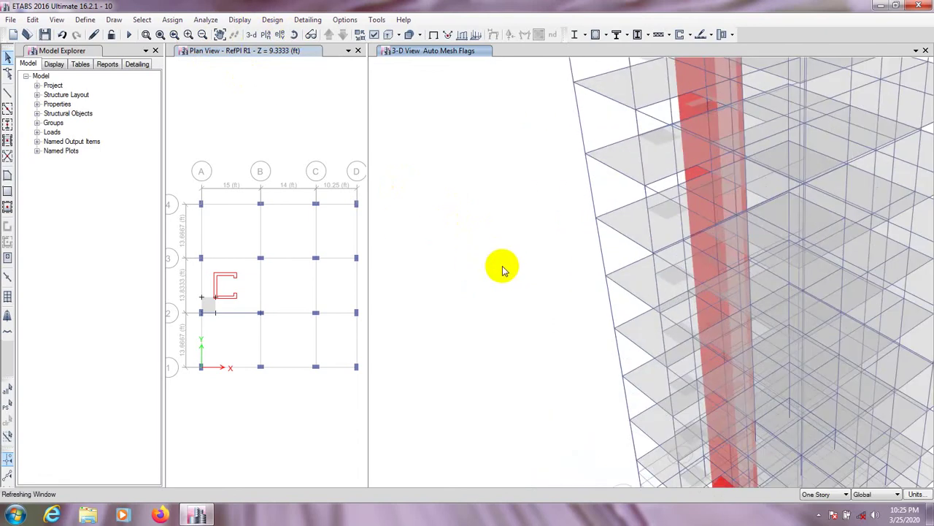
scroll(484, 192, down, 5)
shift+middle_drag(513, 333, 427, 295)
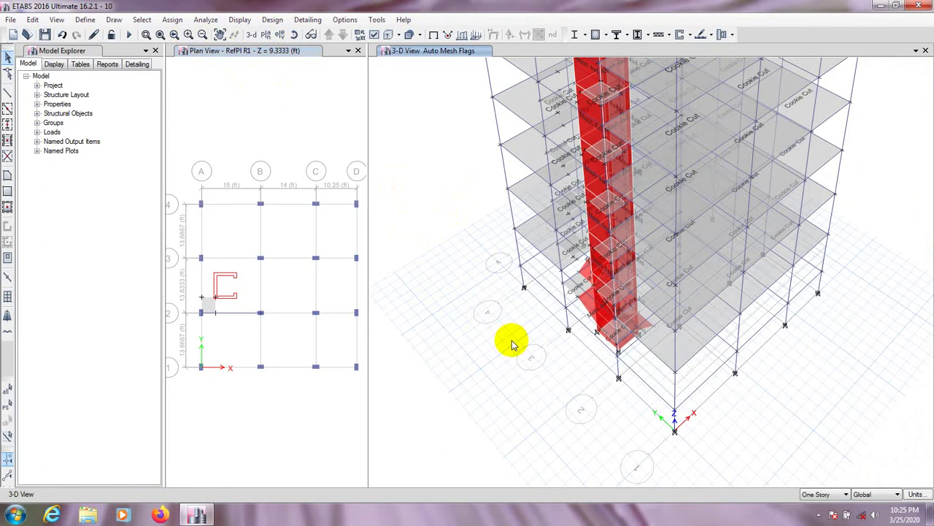
scroll(534, 386, up, 3)
scroll(533, 392, down, 1)
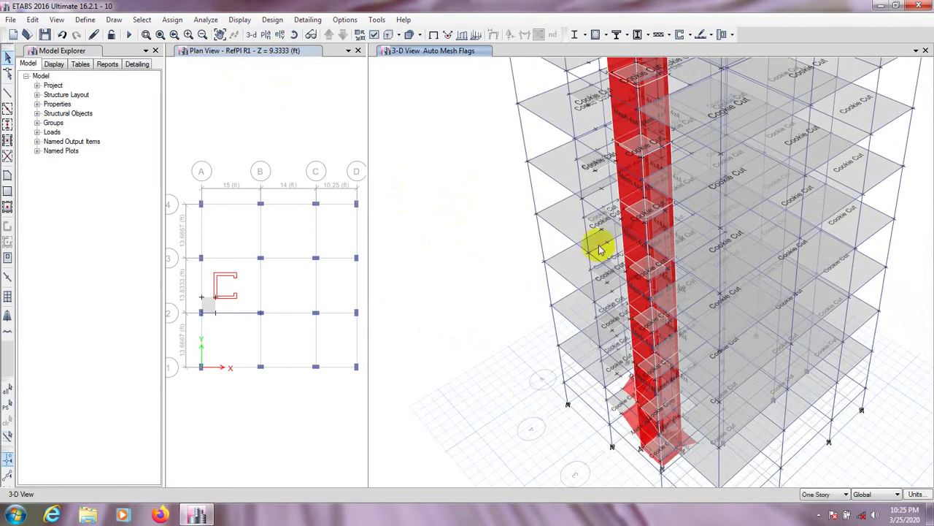
scroll(501, 313, down, 3)
scroll(538, 313, up, 3)
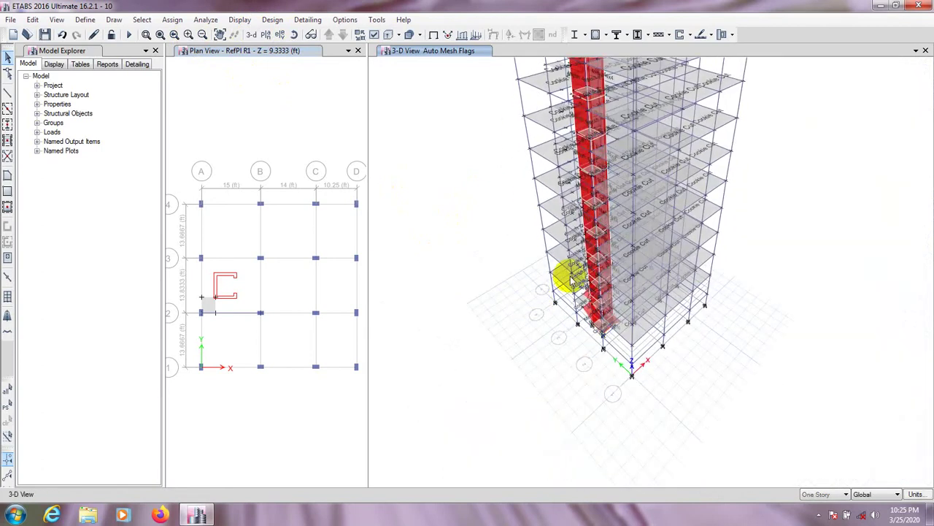
scroll(567, 274, up, 3)
middle_drag(455, 416, 440, 183)
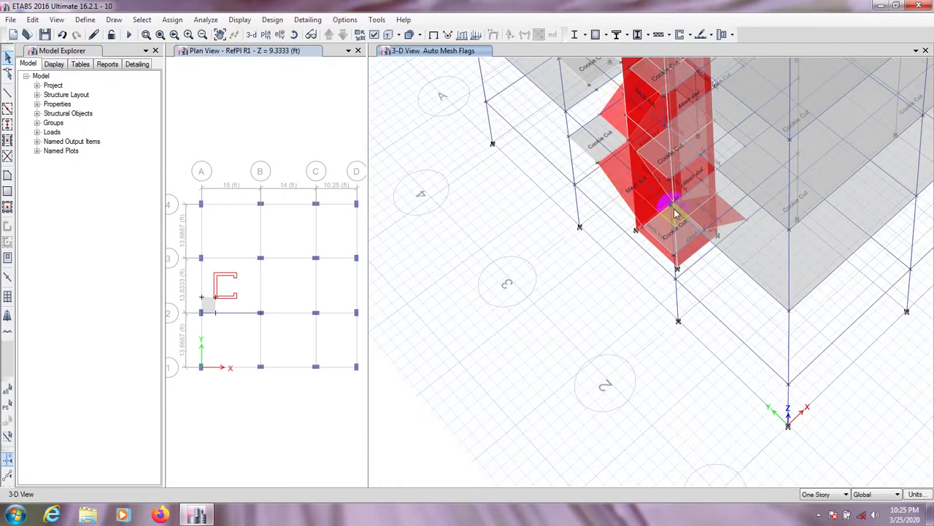
scroll(519, 273, down, 3)
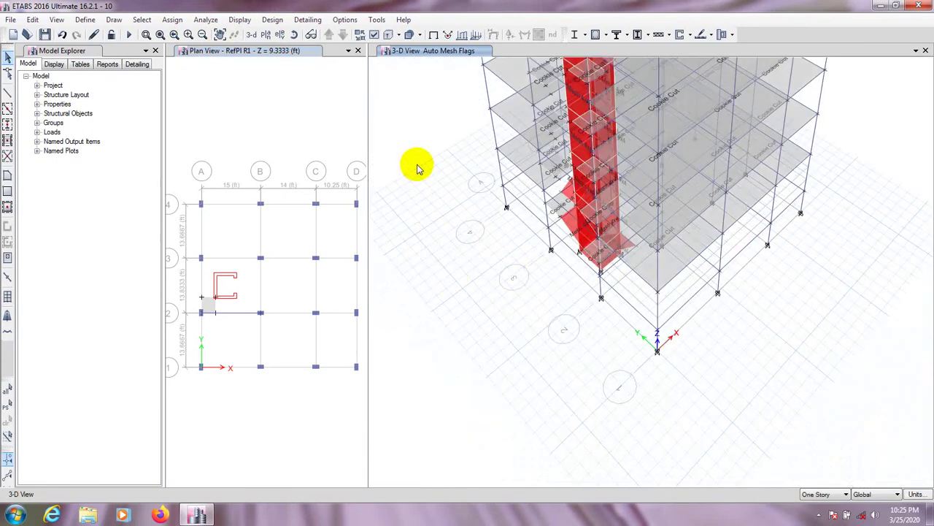
Select the three inclined stair flight slabs at the bottom of the core in the 3-D view.
click(294, 35)
drag(496, 233, 509, 150)
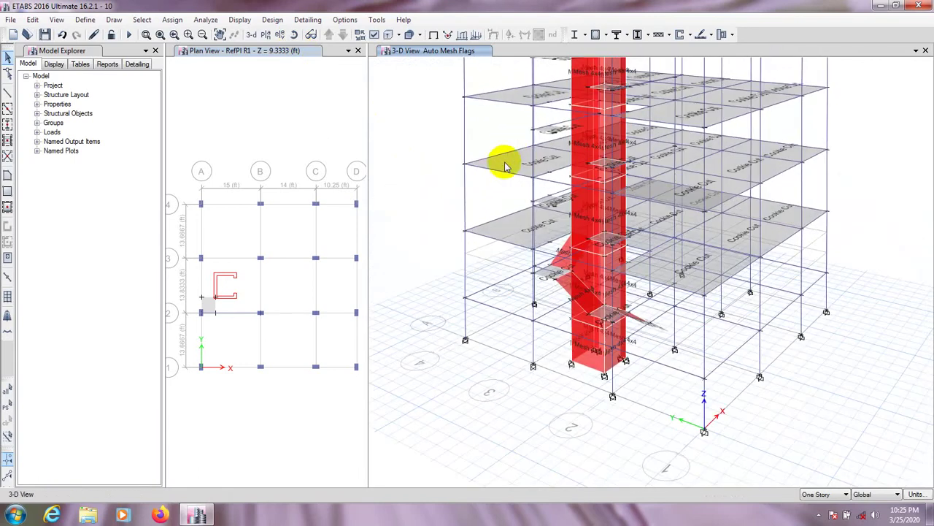
scroll(481, 417, up, 3)
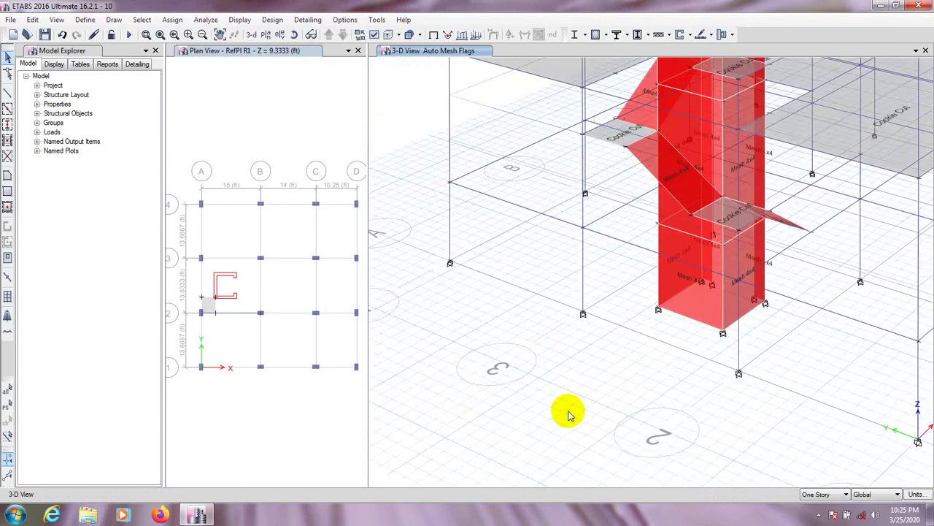
middle_drag(520, 448, 495, 474)
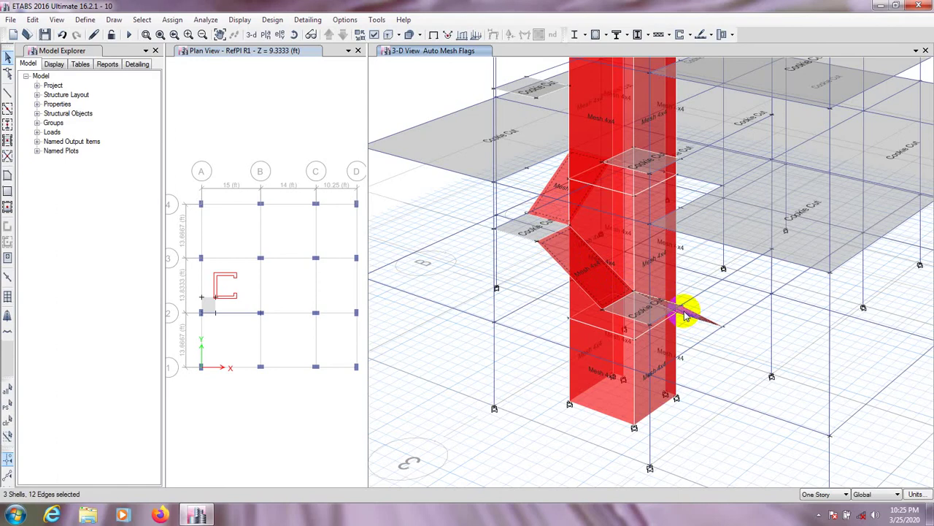
Replicate the selected stair flight slabs by story onto Story10 through Story2.
scroll(471, 390, down, 3)
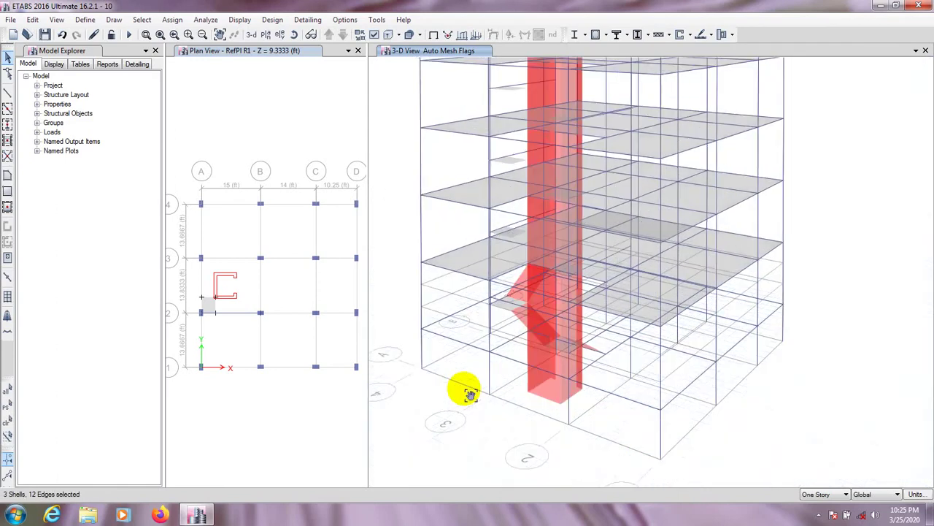
middle_drag(471, 394, 567, 424)
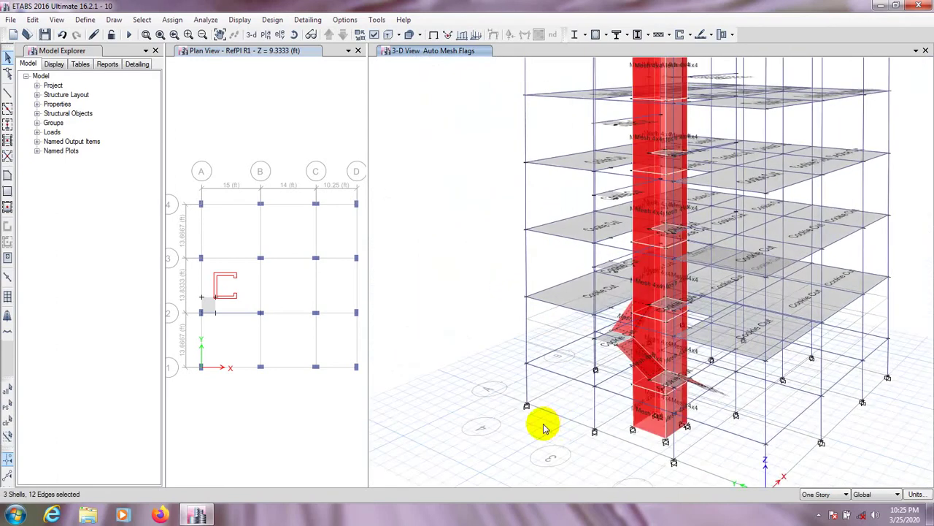
scroll(542, 428, down, 2)
scroll(479, 383, down, 3)
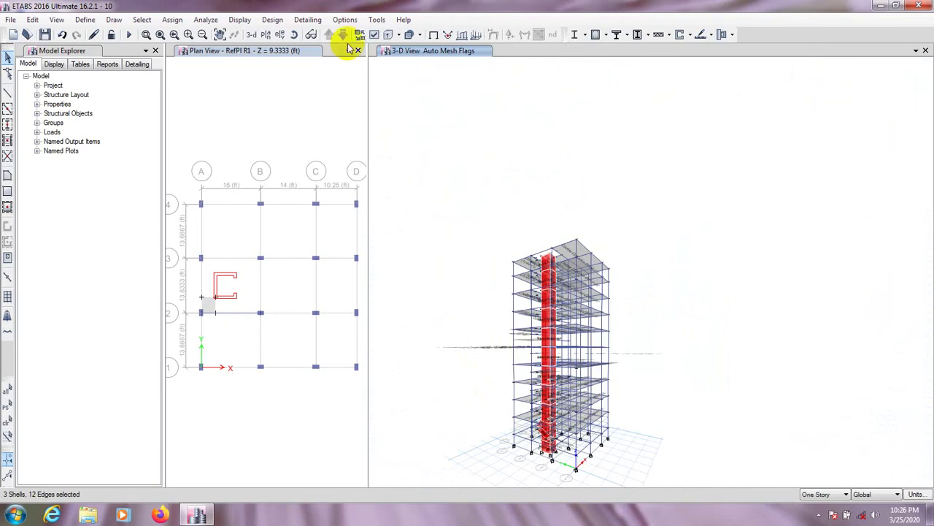
click(250, 34)
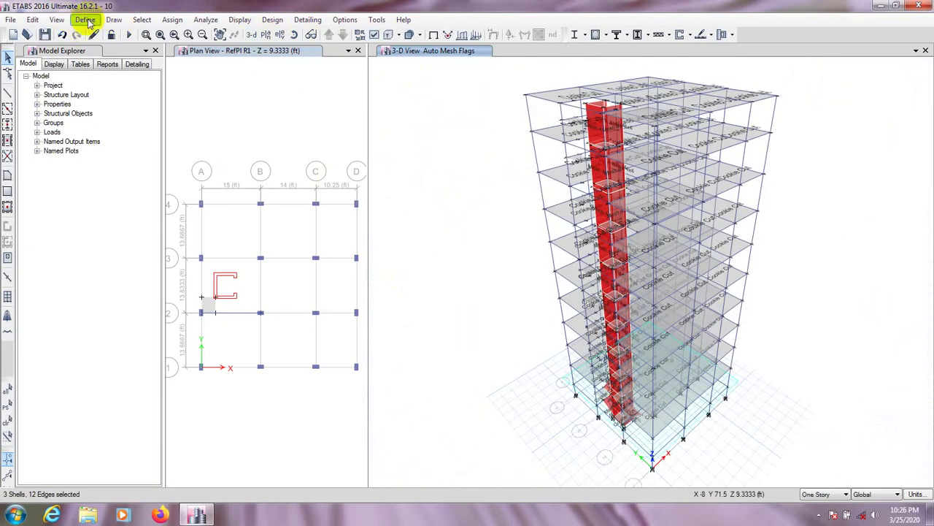
click(33, 19)
click(66, 203)
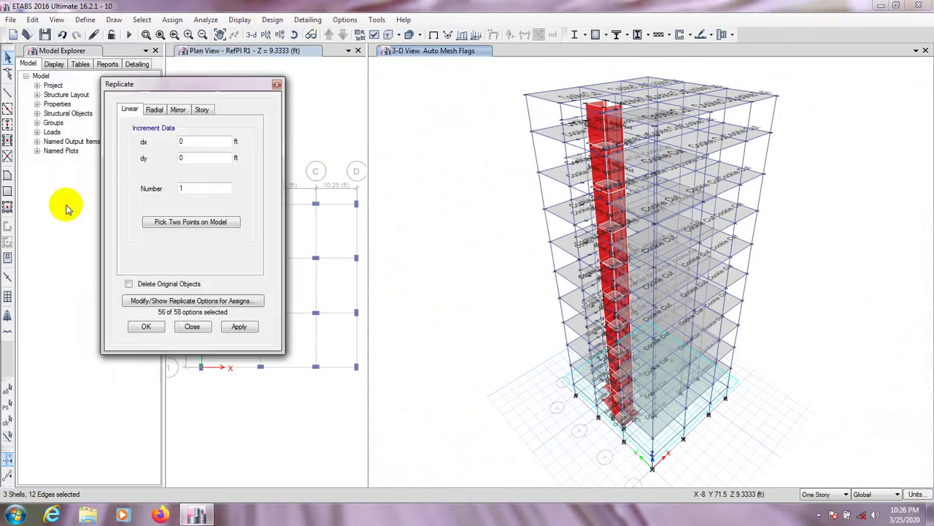
drag(194, 87, 183, 89)
click(192, 111)
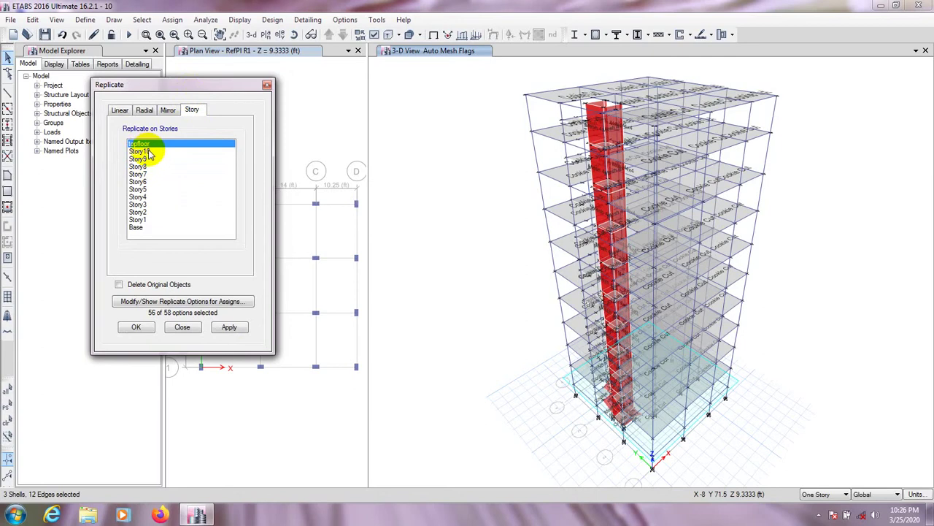
drag(148, 152, 150, 217)
click(229, 327)
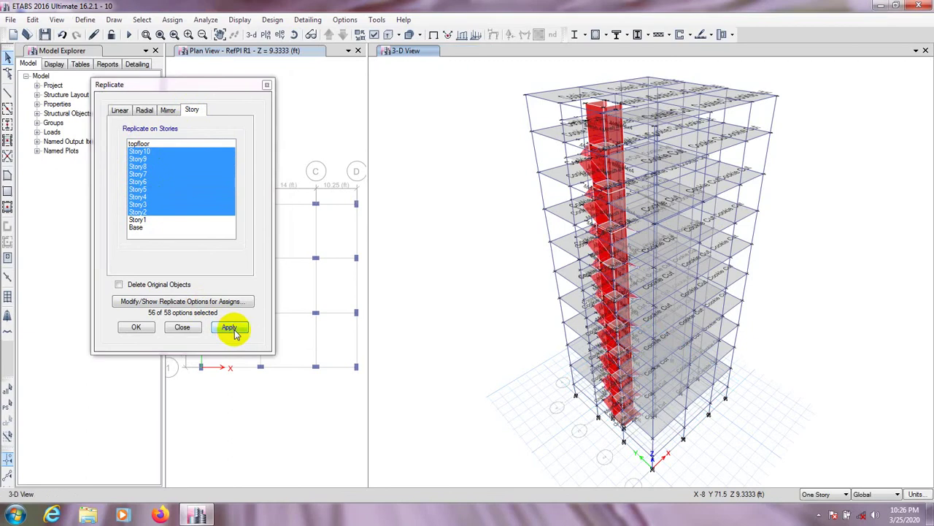
click(133, 327)
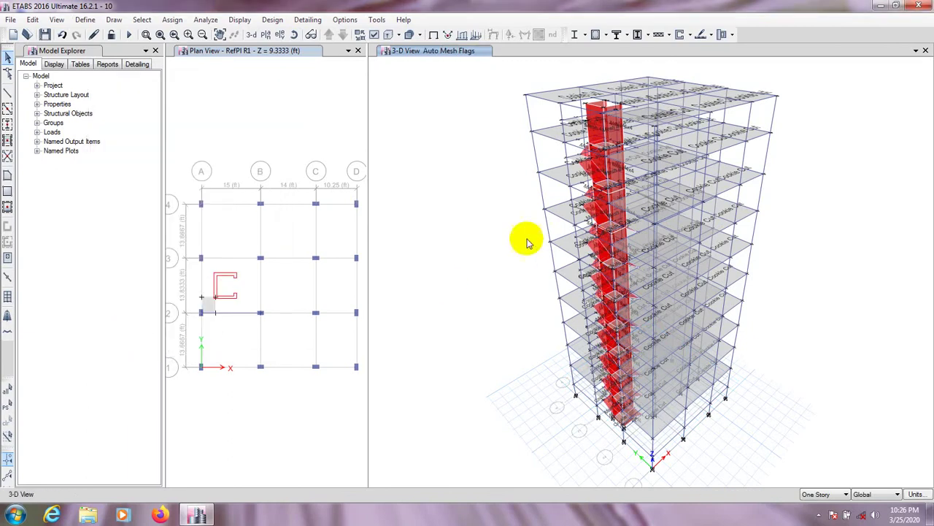
Bring up the Story2 plan, set it to All Stories and select the full-bay floor slabs outside the stair bay.
scroll(527, 242, up, 5)
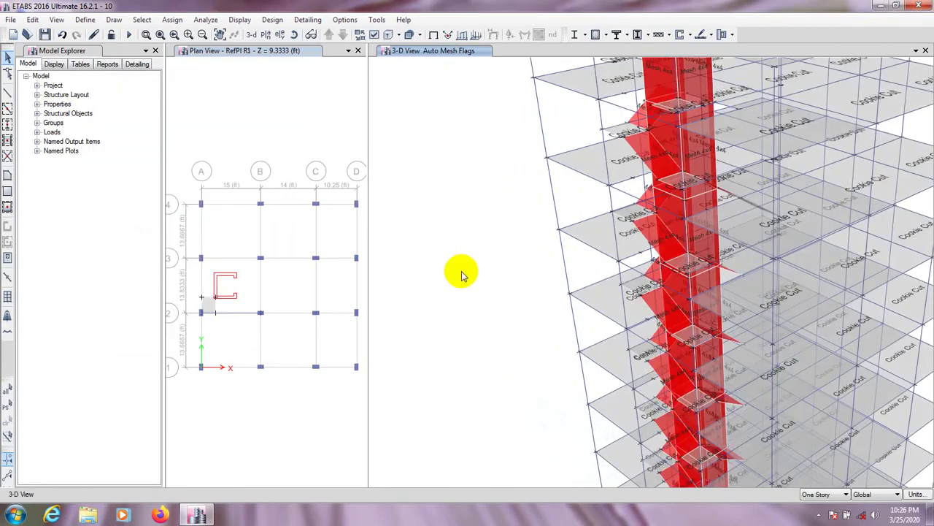
mouse_move(461, 274)
shift+middle_down()
mouse_move(463, 306)
mouse_move(459, 219)
mouse_move(502, 337)
mouse_move(492, 317)
shift+middle_up()
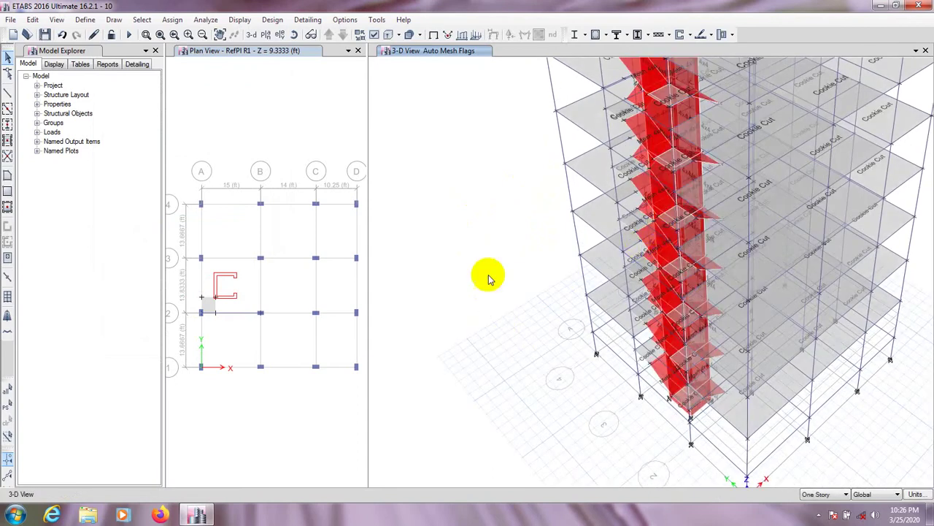
scroll(489, 277, down, 3)
shift+middle_drag(484, 261, 483, 351)
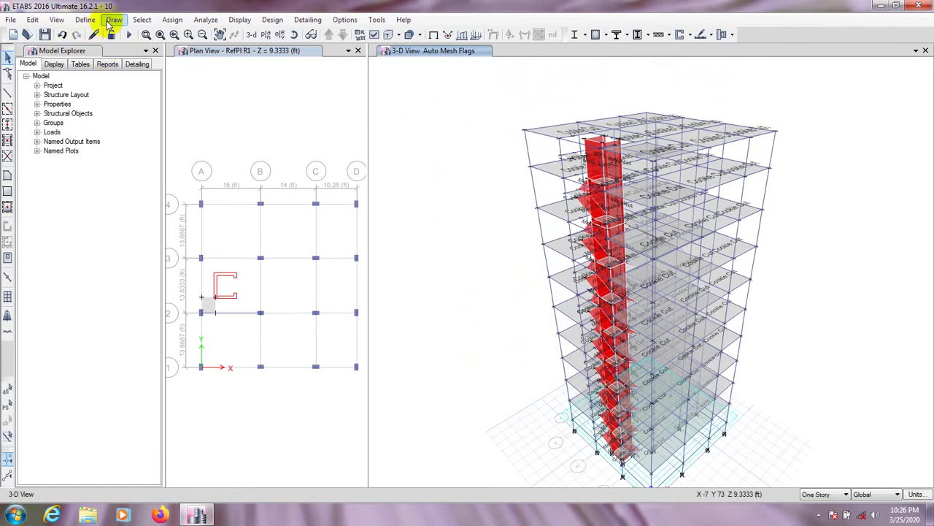
click(228, 129)
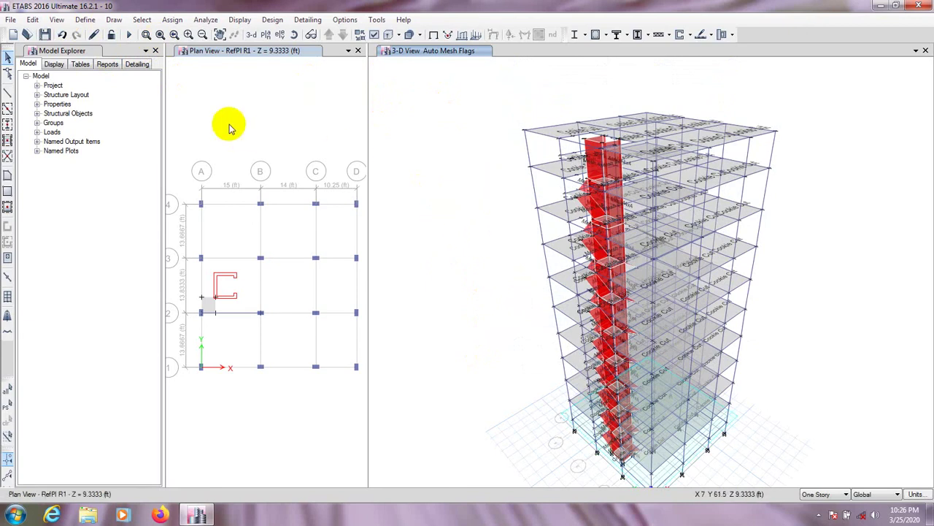
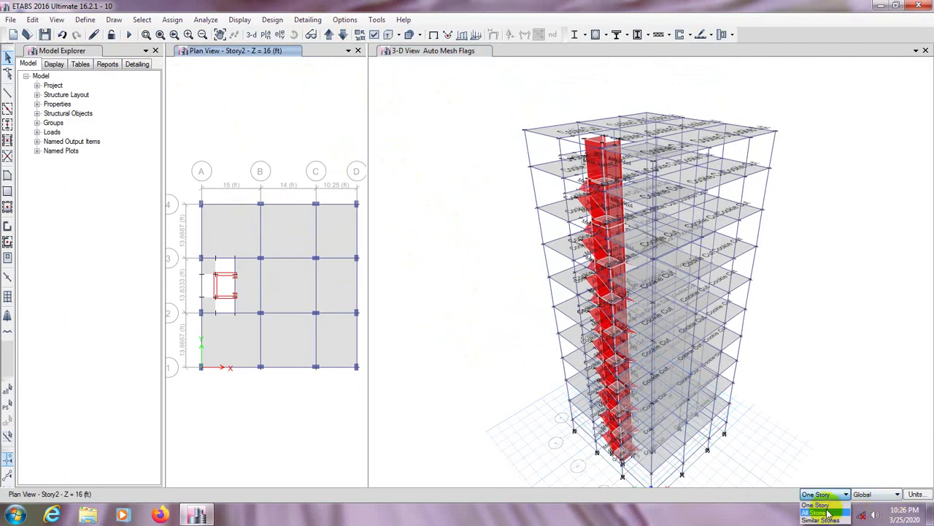
click(235, 244)
click(293, 230)
click(347, 230)
click(337, 281)
click(282, 295)
click(314, 349)
click(292, 342)
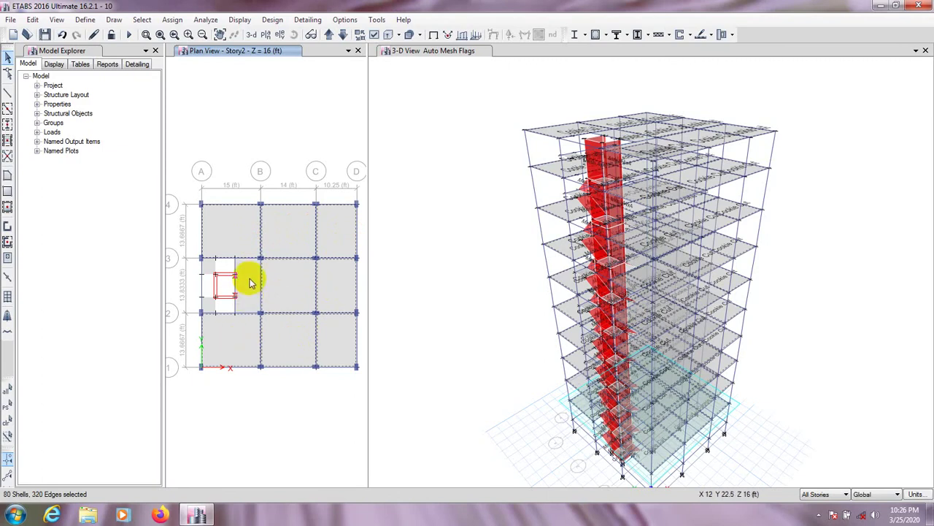
Show only the selected floor slabs in the 3-D view to check them on every story, and restore all objects.
right_click(774, 212)
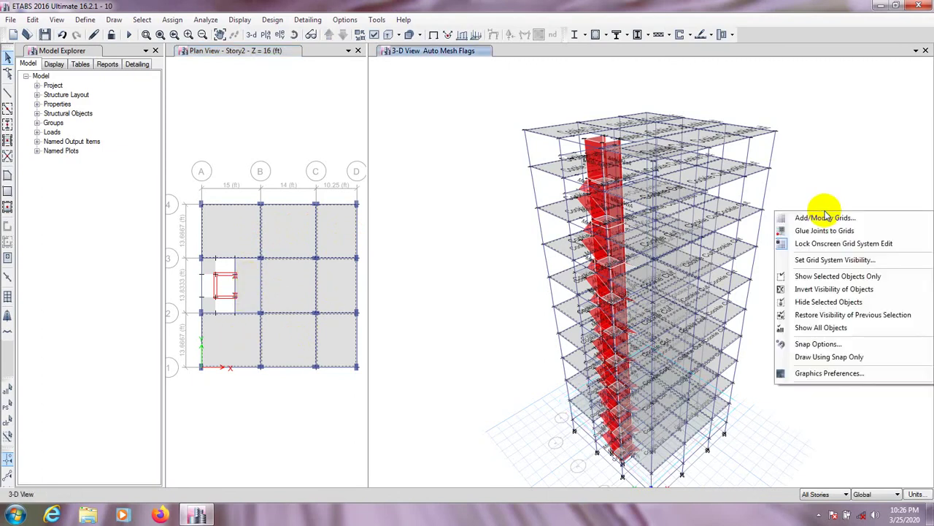
click(817, 277)
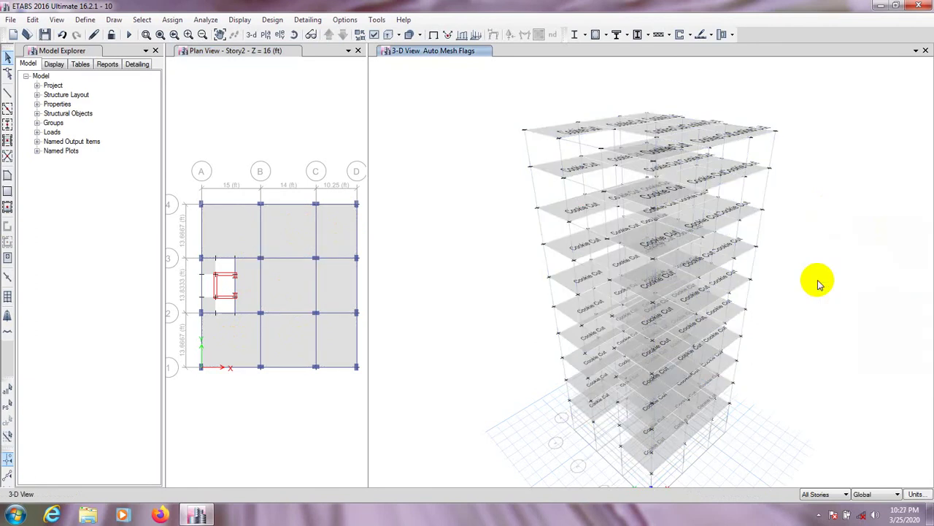
middle_drag(488, 263, 508, 207)
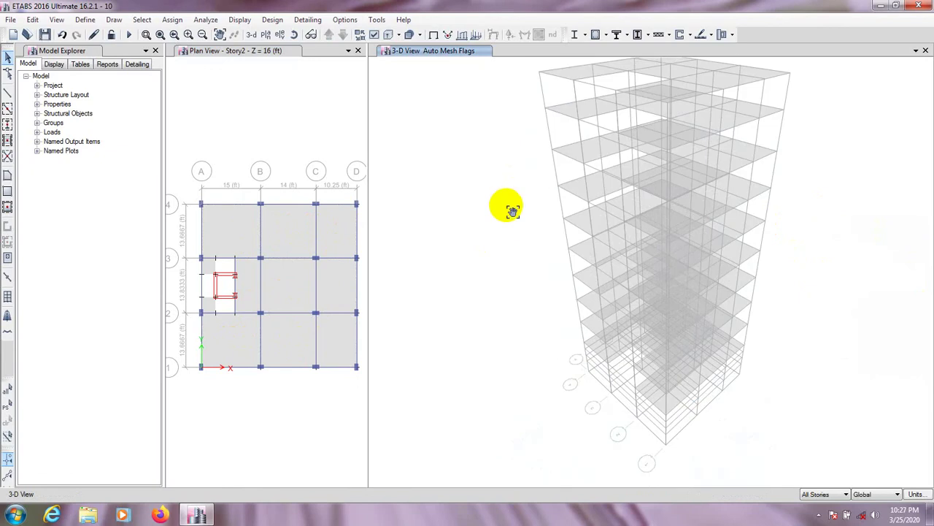
middle_drag(834, 146, 810, 198)
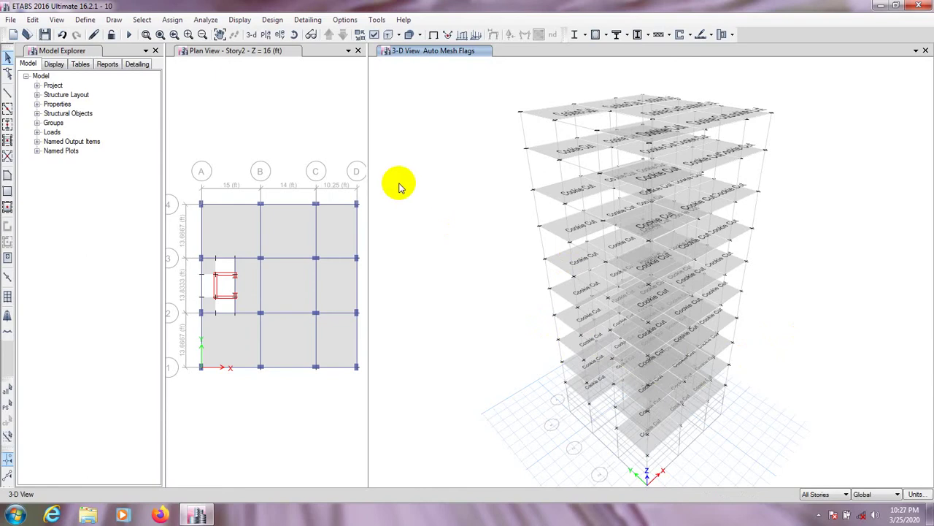
right_click(463, 136)
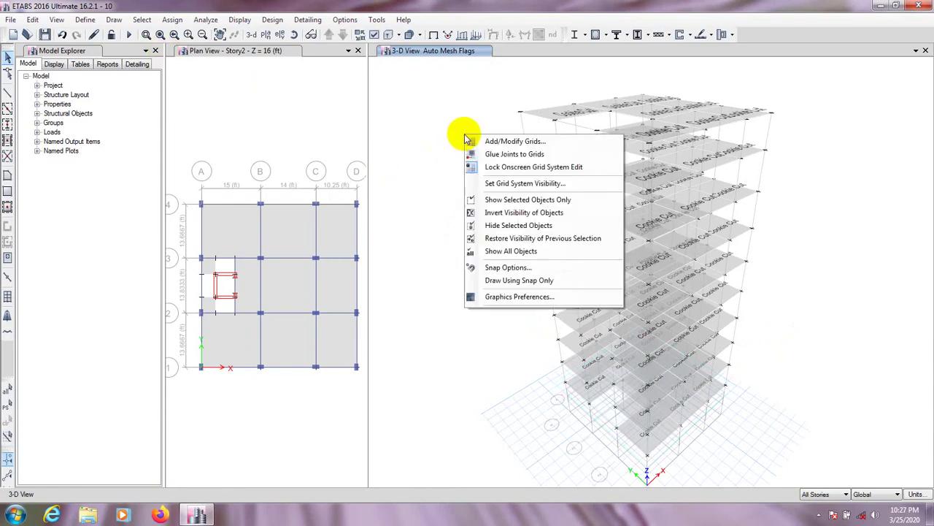
click(495, 250)
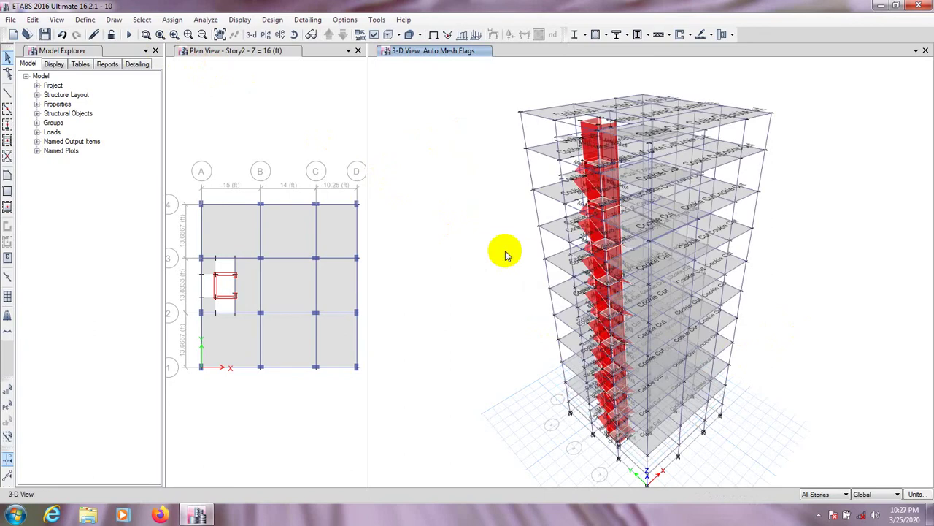
Reselect the previously selected floor slabs and hide them in the 3-D view, leaving the frame, core walls and stairs.
click(7, 410)
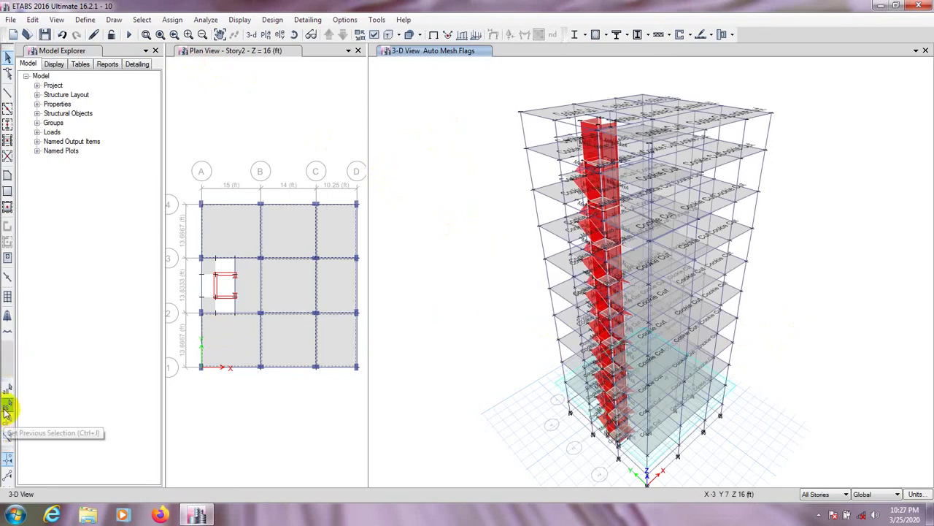
right_click(460, 195)
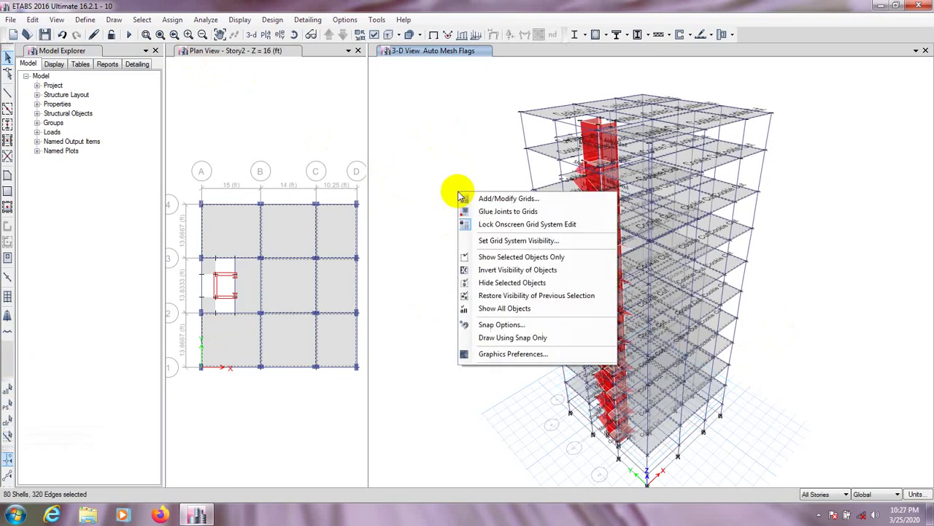
click(487, 285)
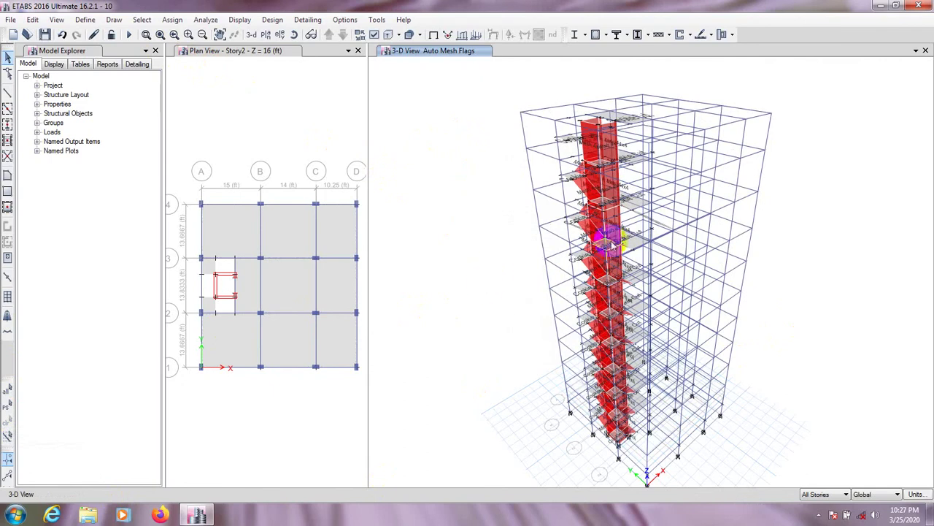
middle_drag(476, 280, 482, 282)
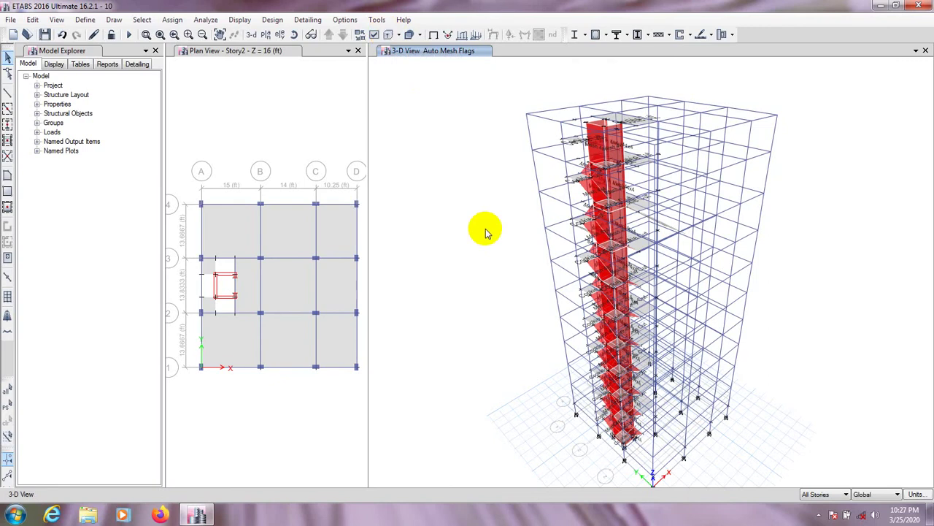
Check the core walls and stairs from several sides with the slabs hidden, and bring up the topfloor plan.
scroll(469, 167, up, 2)
scroll(479, 183, down, 2)
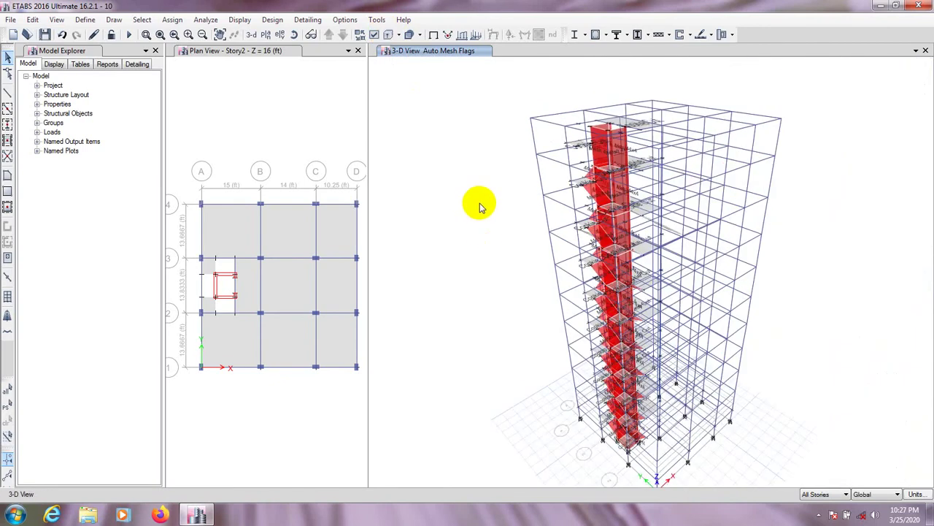
middle_drag(504, 331, 504, 301)
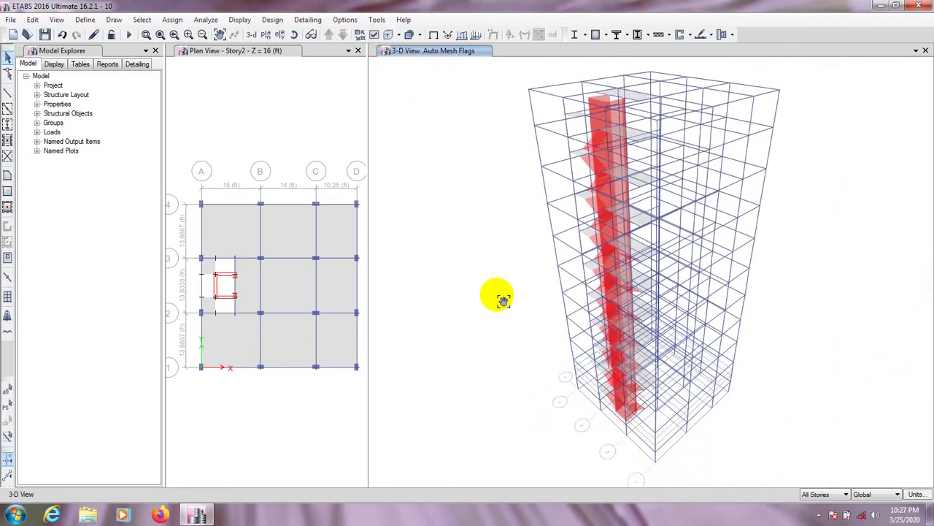
click(295, 34)
drag(453, 209, 511, 292)
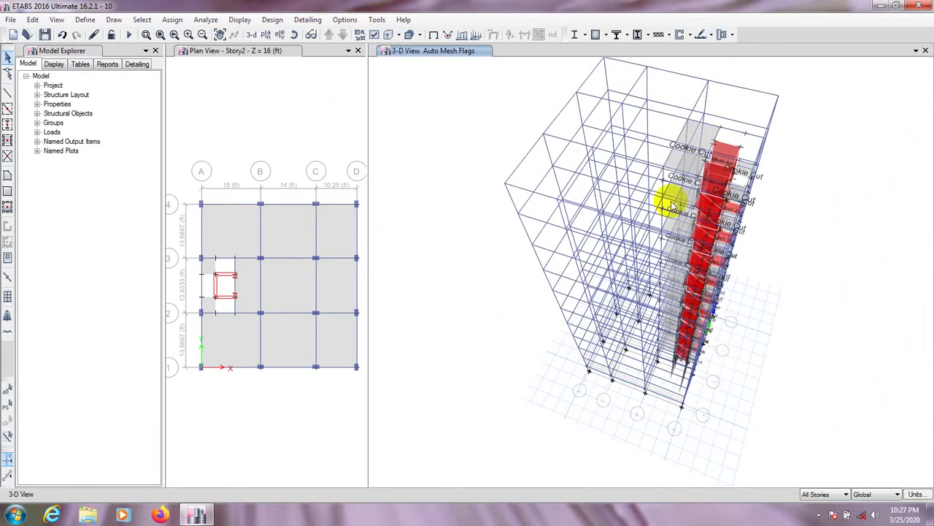
click(302, 132)
click(279, 36)
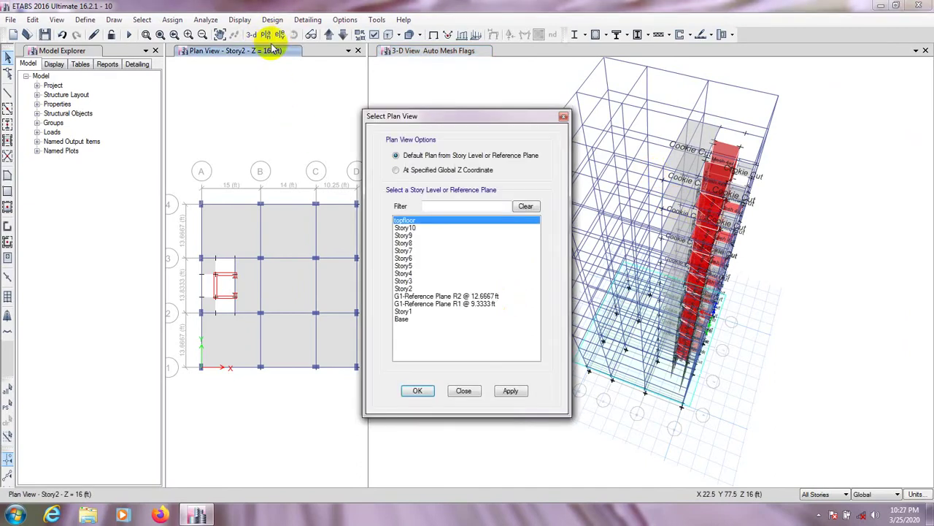
click(510, 390)
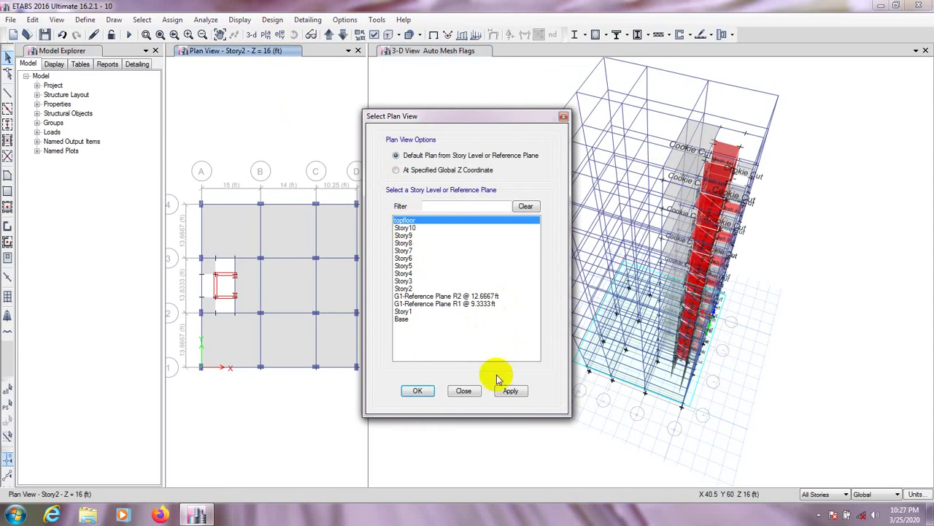
click(417, 392)
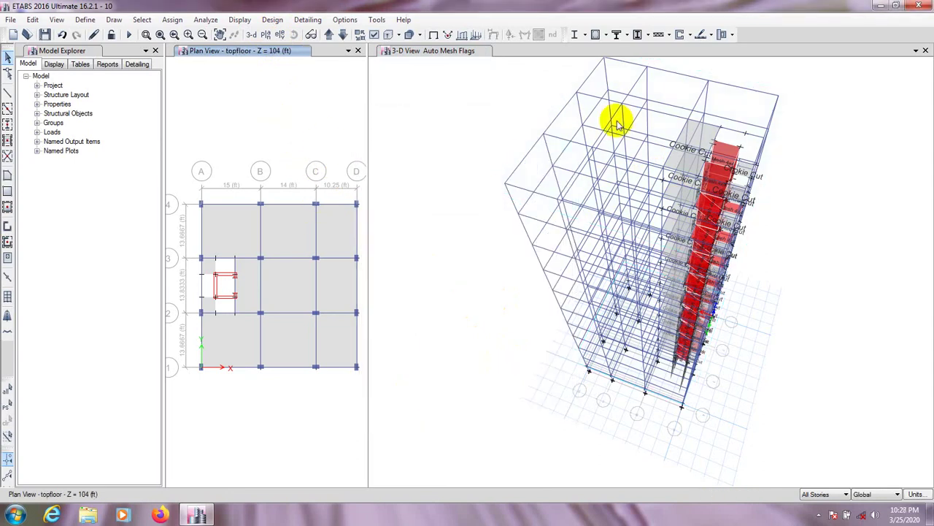
Restore all hidden objects in the 3-D view and set the story scope to One Story.
shift+middle_drag(484, 104, 472, 140)
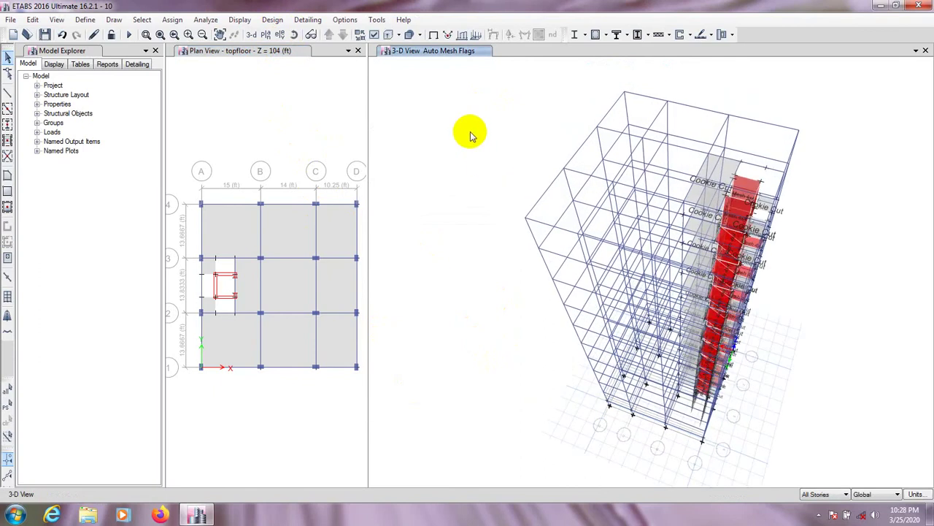
right_click(479, 117)
click(524, 233)
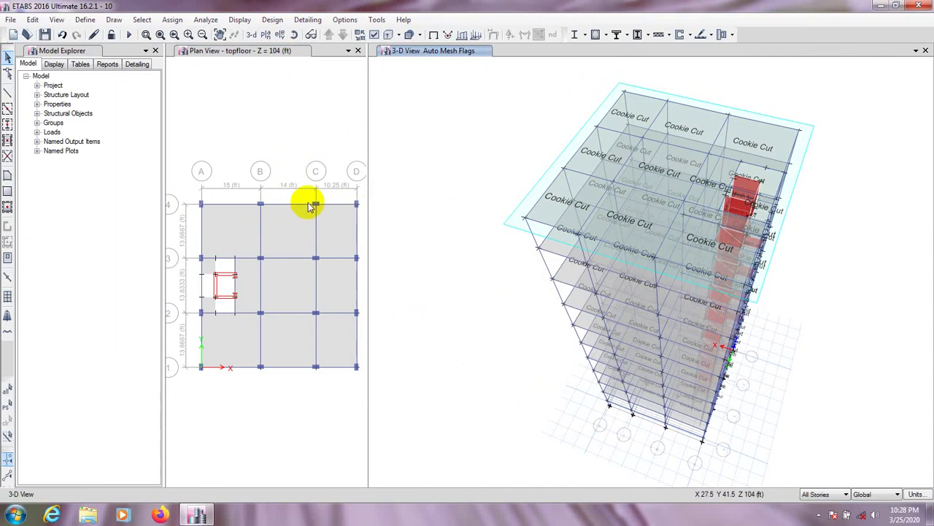
click(845, 495)
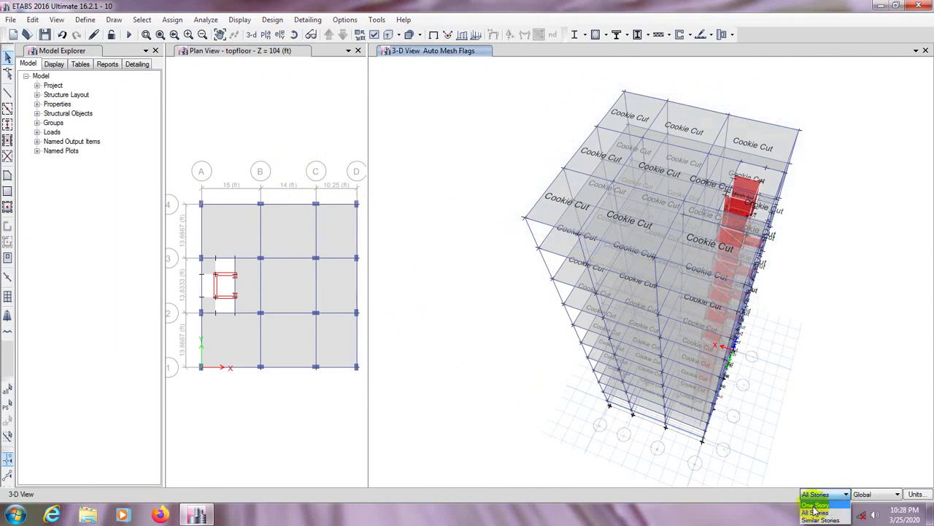
click(814, 508)
Select the topfloor columns, beams and slabs outside the stair bay A-B/2-3, plus the narrow slab strip along grid A, and delete them.
drag(187, 193, 368, 248)
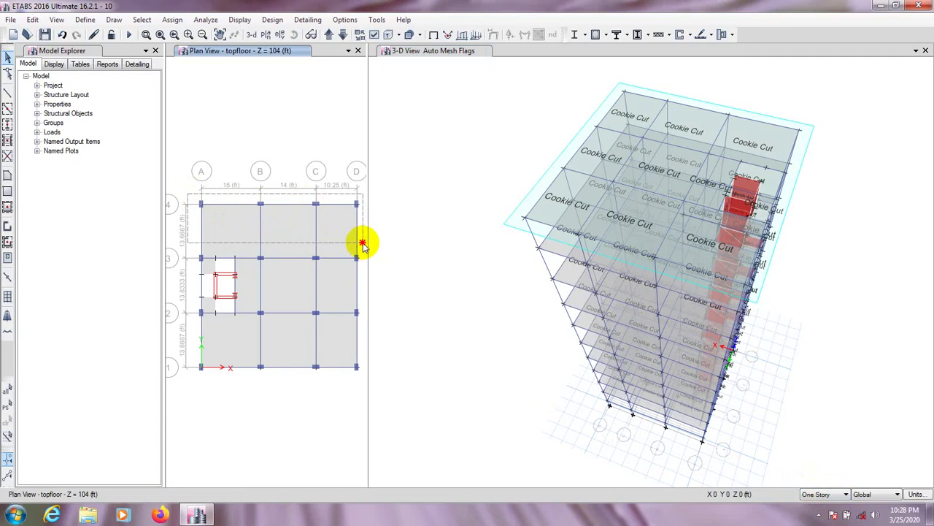
click(321, 231)
click(272, 230)
click(243, 230)
mouse_move(189, 226)
mouse_down()
mouse_move(368, 235)
mouse_move(183, 242)
mouse_up()
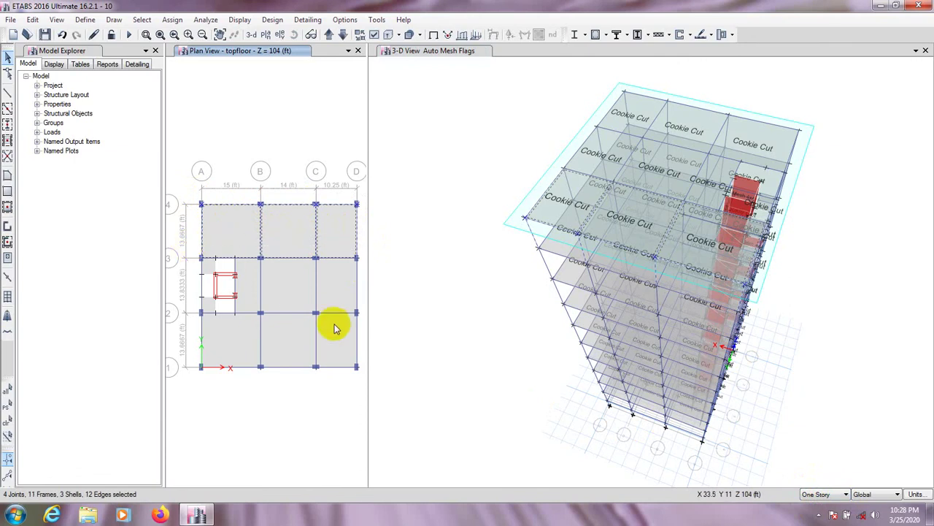
drag(356, 346, 192, 388)
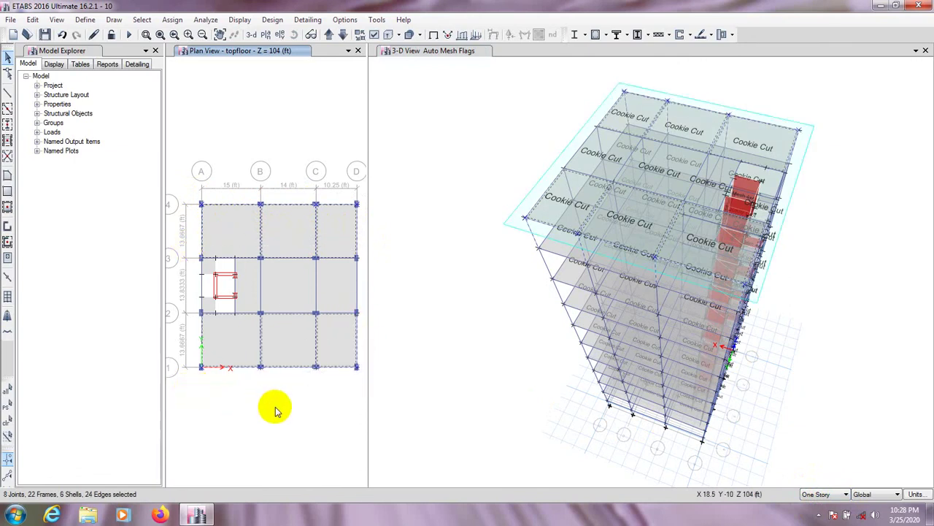
click(334, 288)
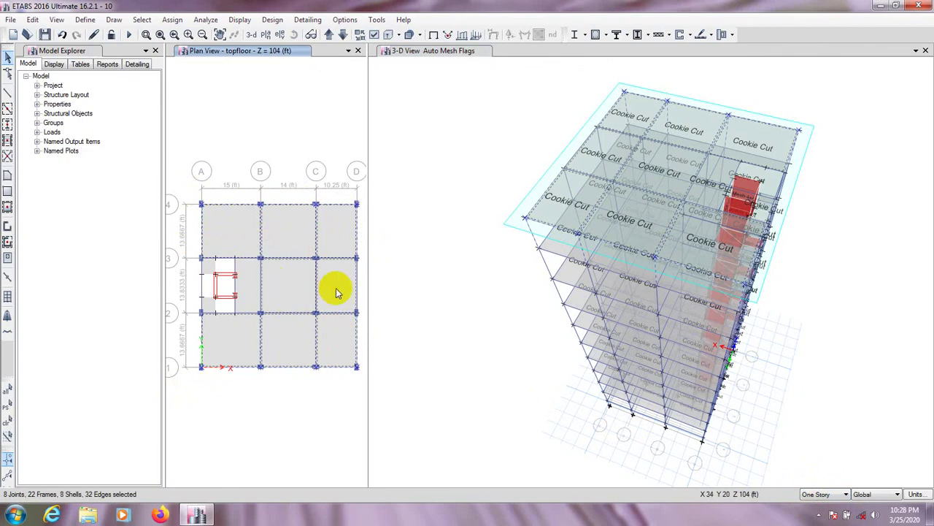
drag(363, 198, 282, 391)
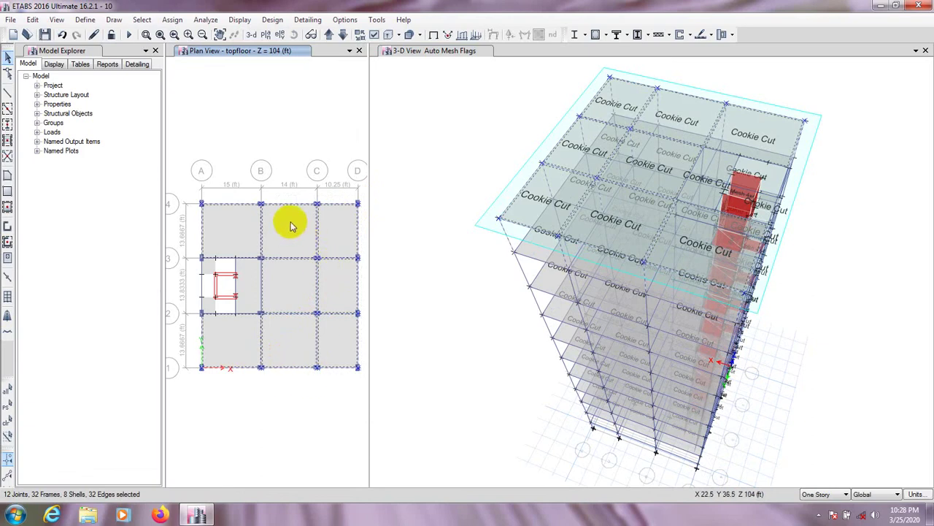
click(210, 269)
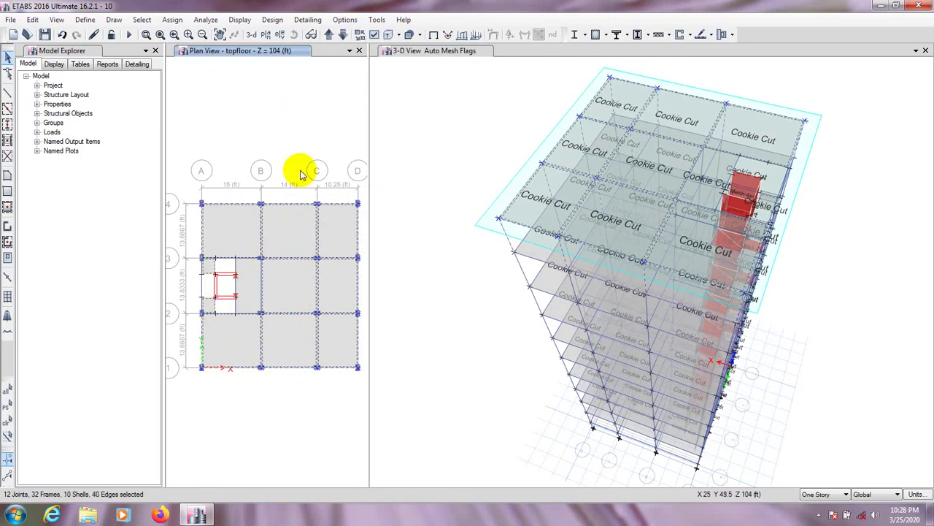
key(Delete)
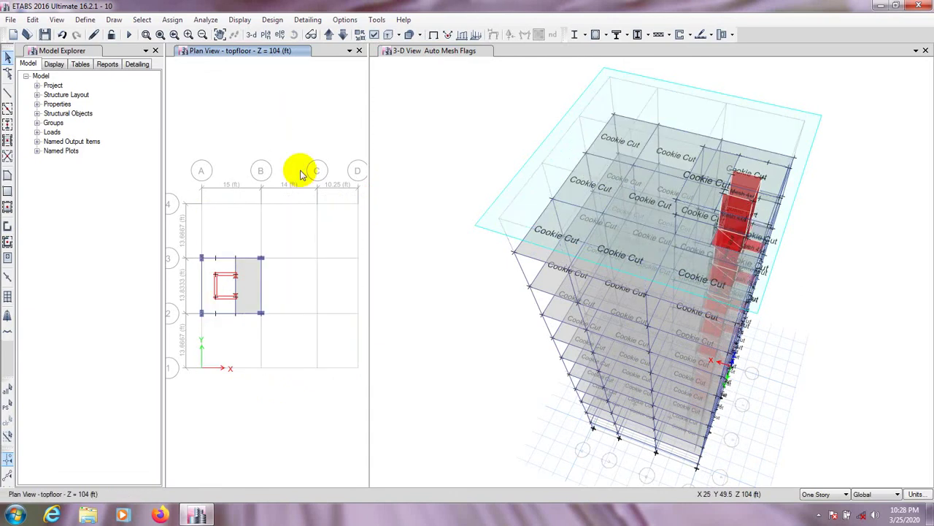
Clear the auto mesh flags by showing the undeformed shape in the 3-D view.
click(415, 281)
shift+middle_drag(870, 150, 853, 152)
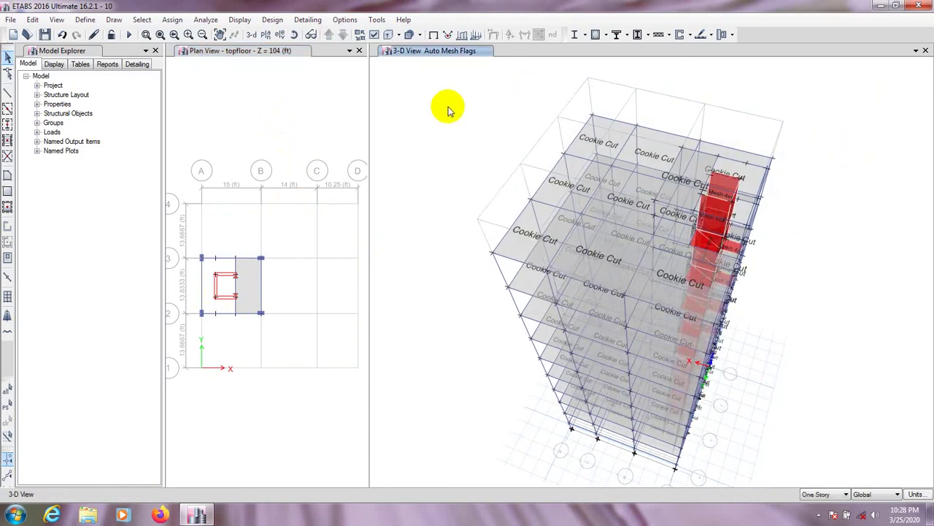
click(252, 34)
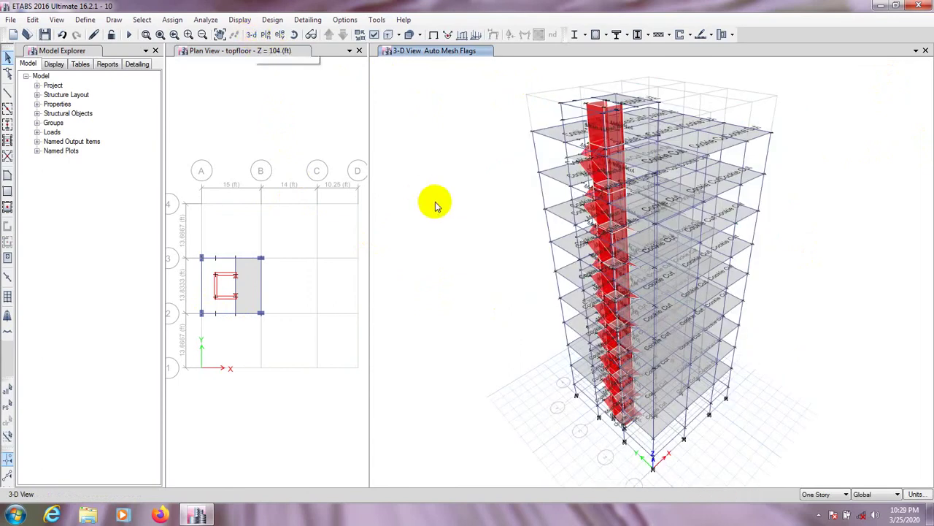
shift+middle_drag(469, 187, 463, 226)
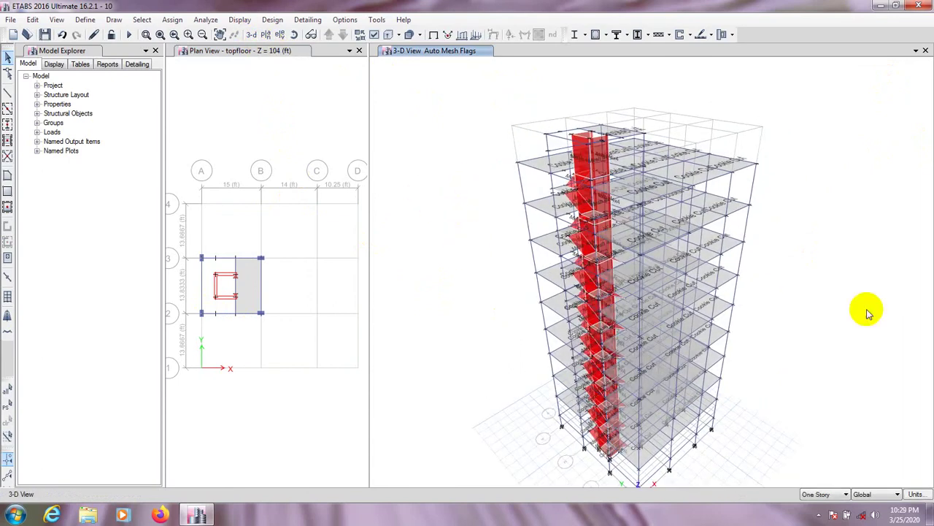
scroll(501, 150, up, 3)
scroll(501, 150, down, 3)
click(433, 35)
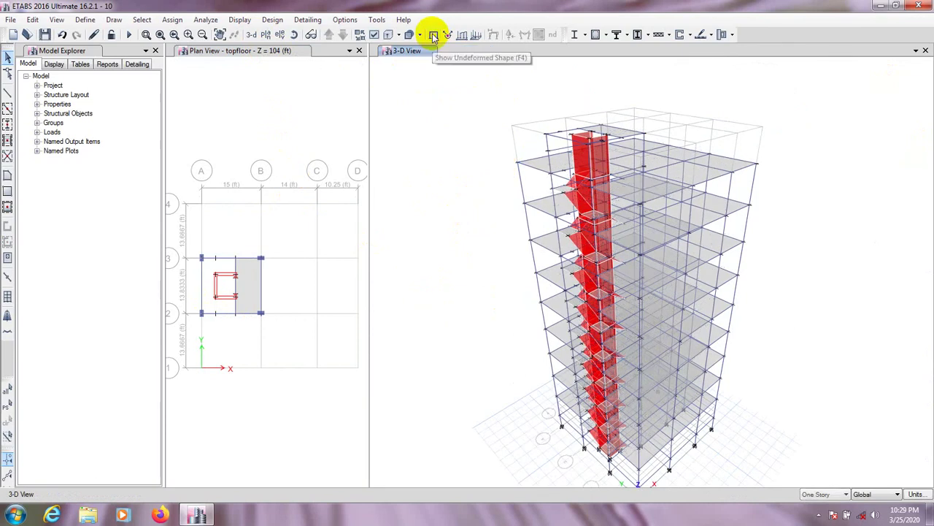
Examine the stair flights, core walls and cut-back top floor from several sides, and return to the default 3-D view.
middle_drag(434, 168, 446, 239)
scroll(444, 251, up, 3)
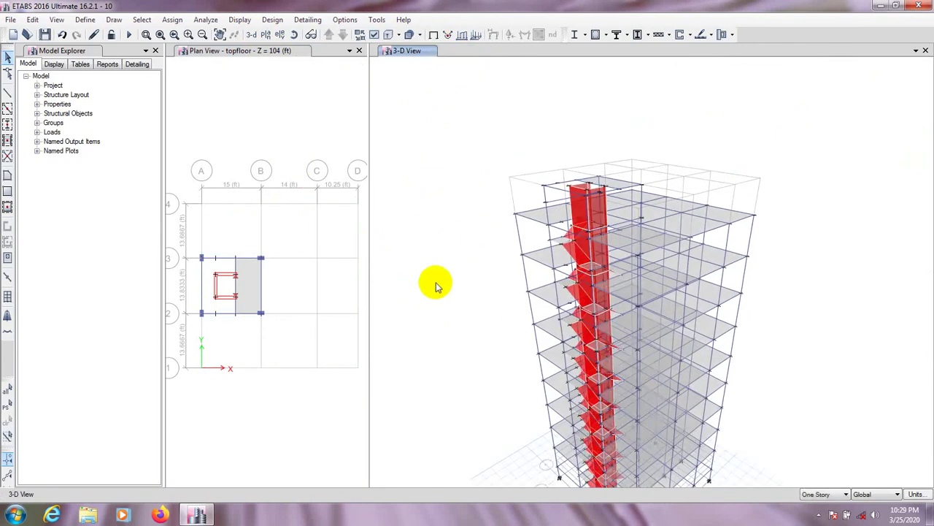
scroll(487, 273, down, 3)
middle_drag(491, 277, 479, 216)
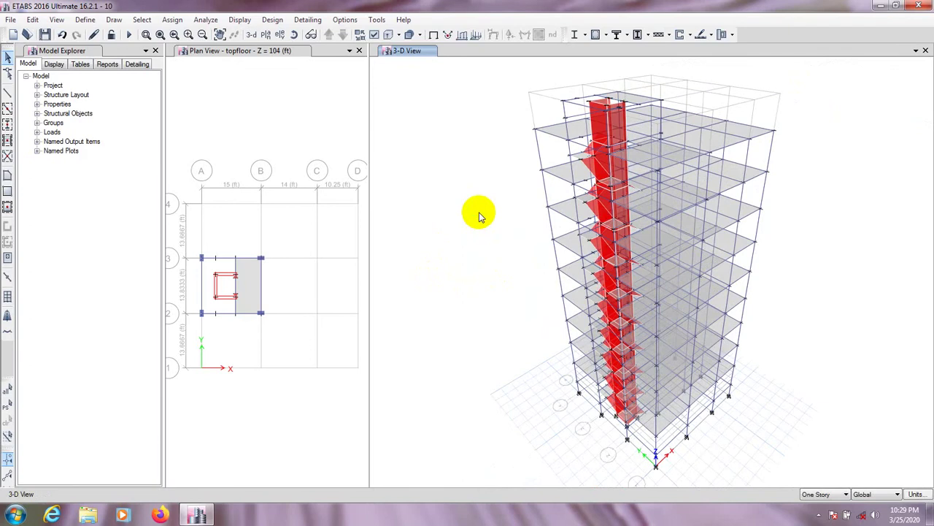
scroll(478, 214, up, 3)
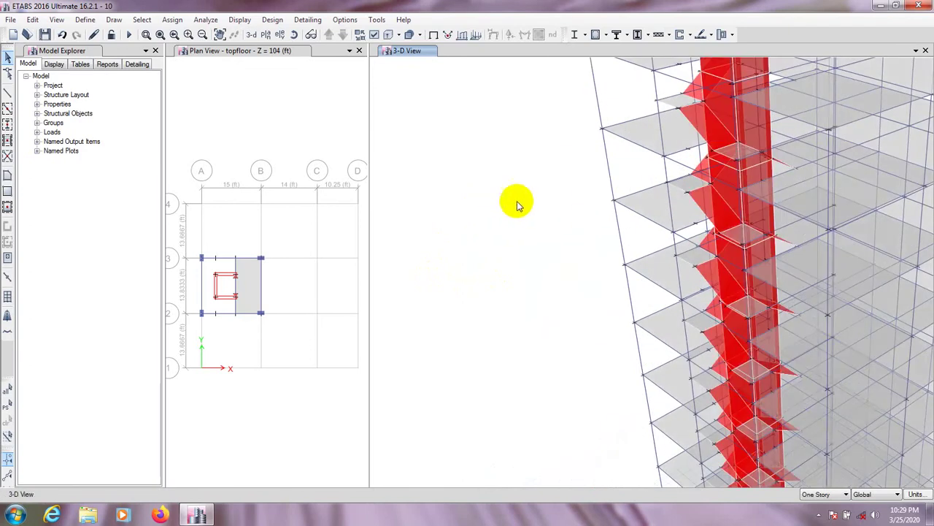
click(293, 34)
drag(423, 211, 357, 226)
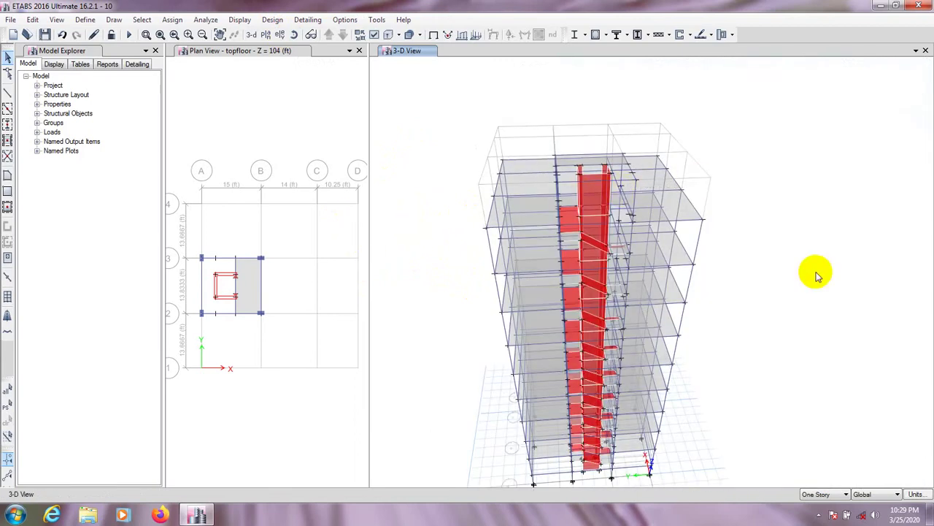
click(581, 253)
scroll(571, 212, up, 3)
scroll(755, 217, down, 4)
middle_drag(754, 217, 834, 197)
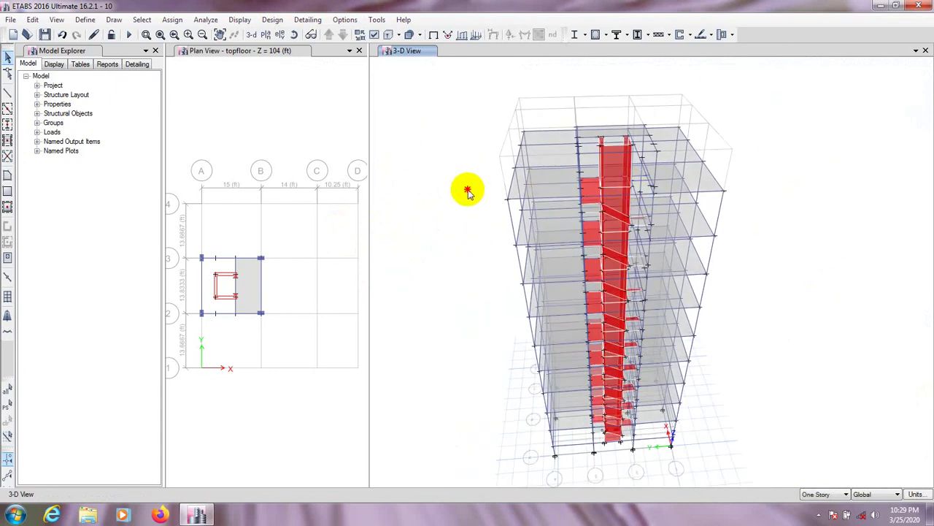
click(251, 34)
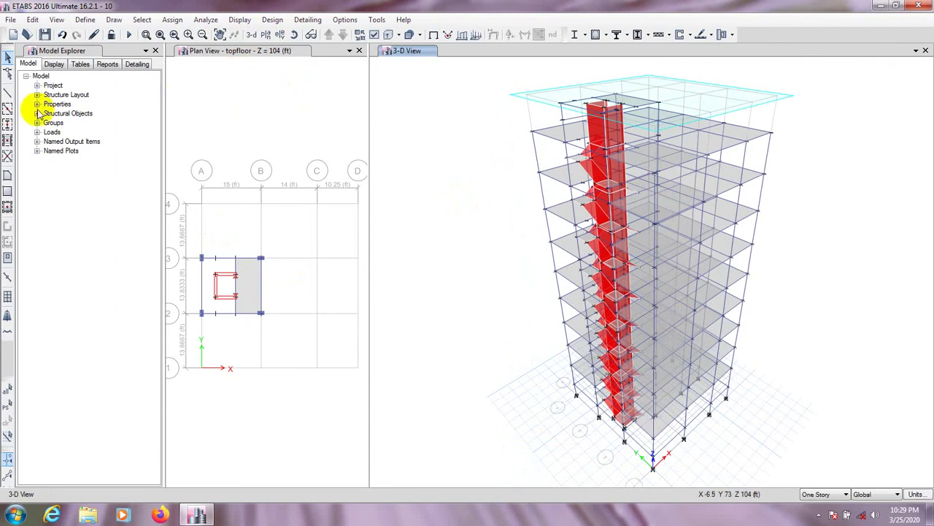
Draw a rectangular Slab 5 in panel over the stair and core opening on topfloor, between grids 3 and 2 from grid A.
click(7, 240)
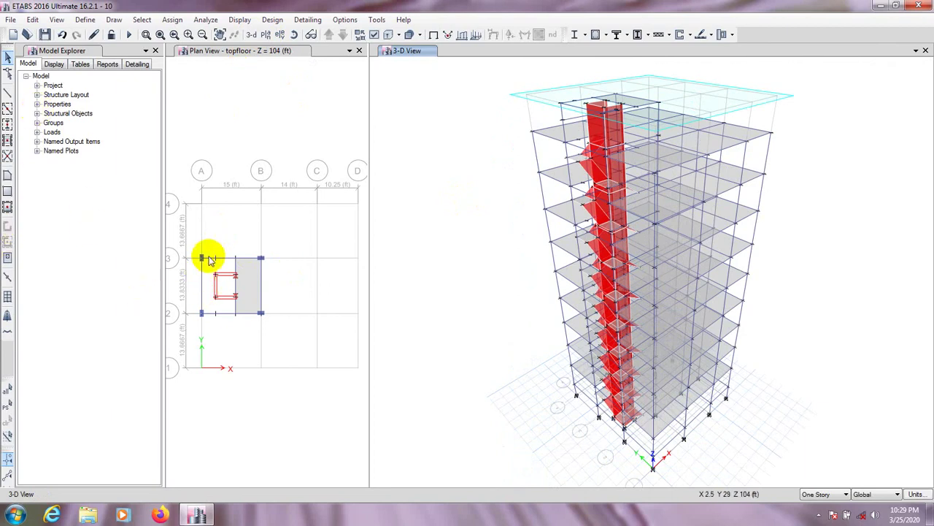
click(8, 192)
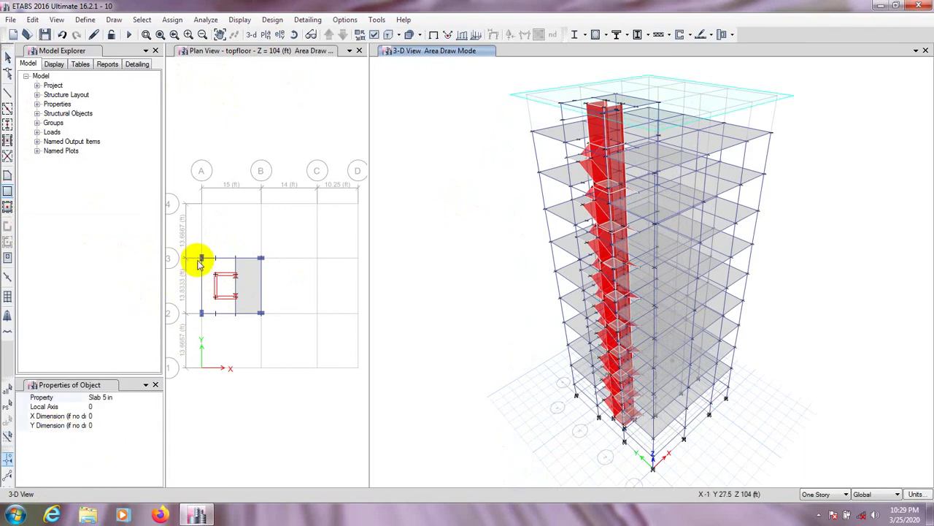
drag(202, 259, 230, 313)
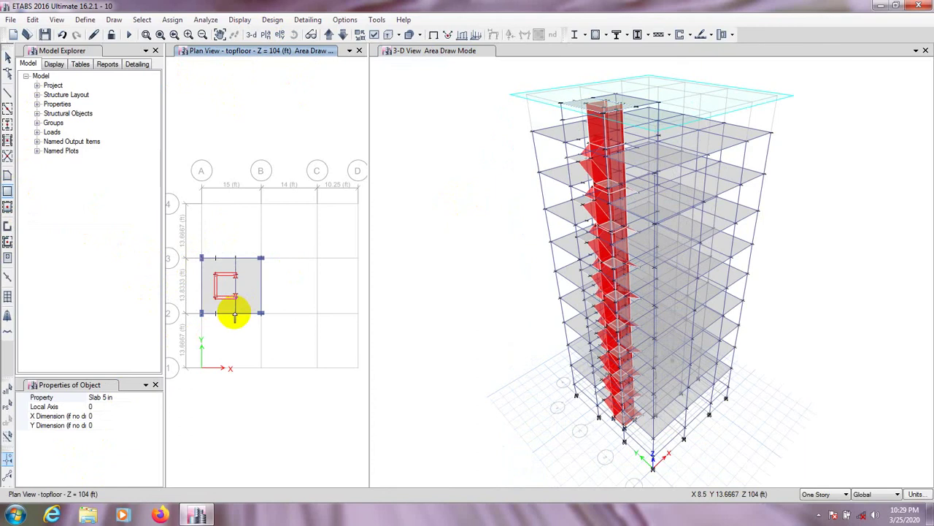
click(437, 171)
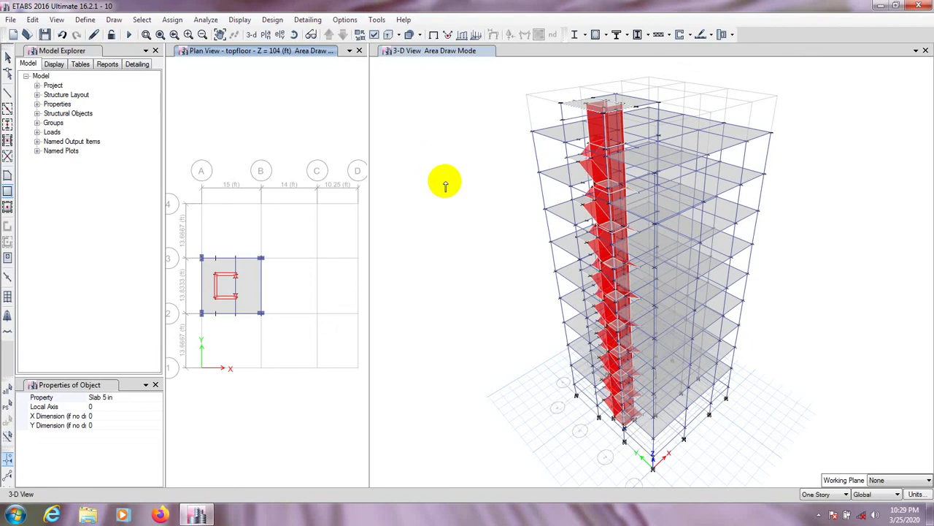
click(8, 56)
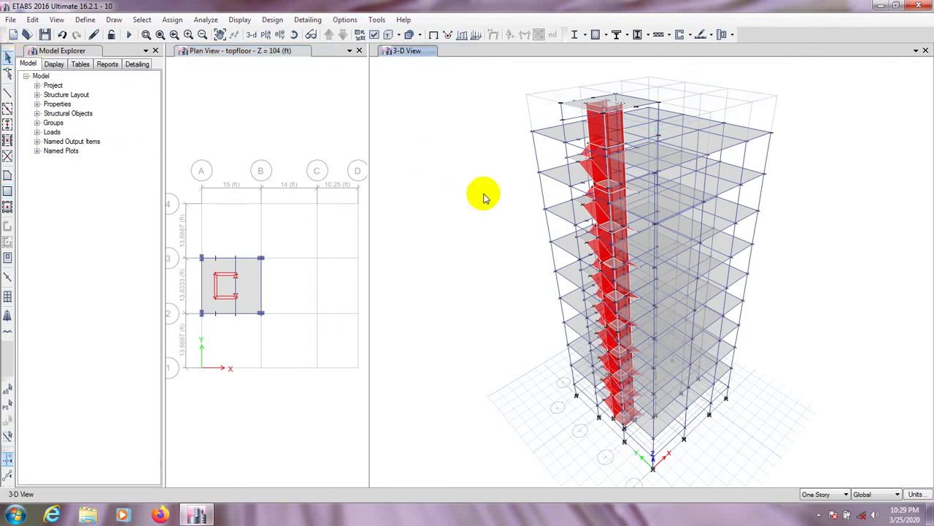
Hide the grid system in the 3-D view and display the model's members with their extruded sections.
right_click(484, 197)
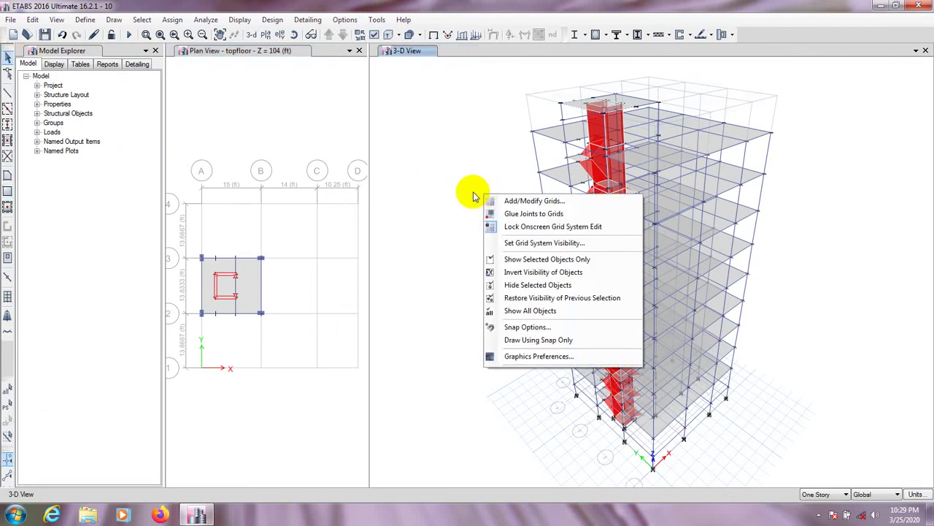
click(516, 245)
shift+middle_drag(501, 285, 443, 329)
scroll(456, 253, up, 2)
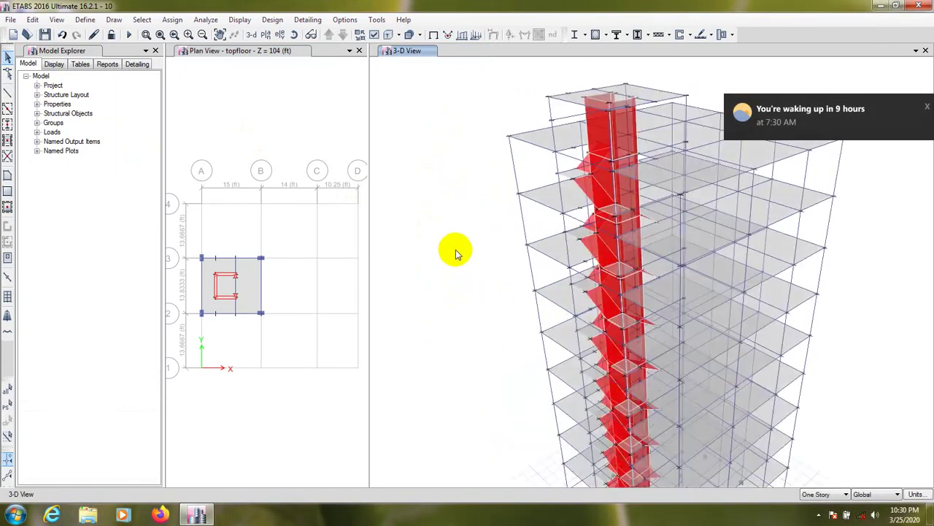
scroll(453, 250, down, 2)
click(389, 35)
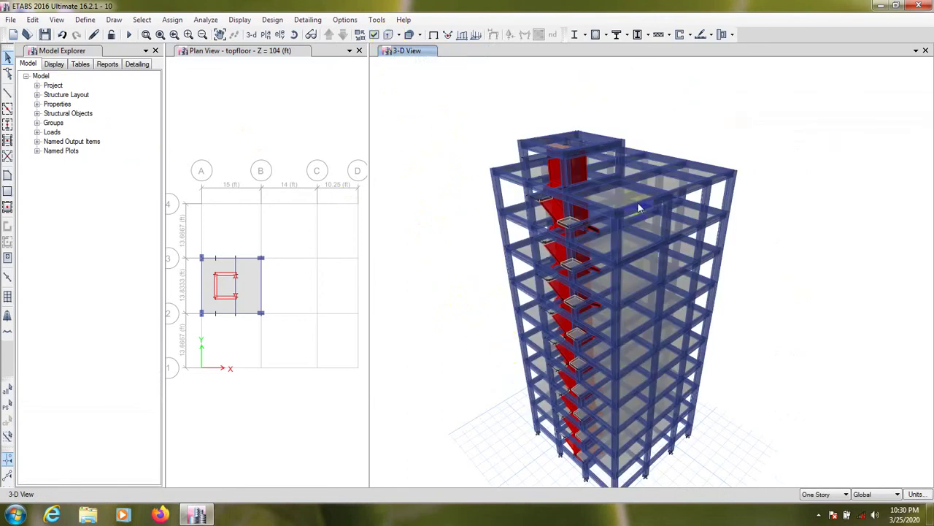
shift+middle_drag(477, 388, 514, 349)
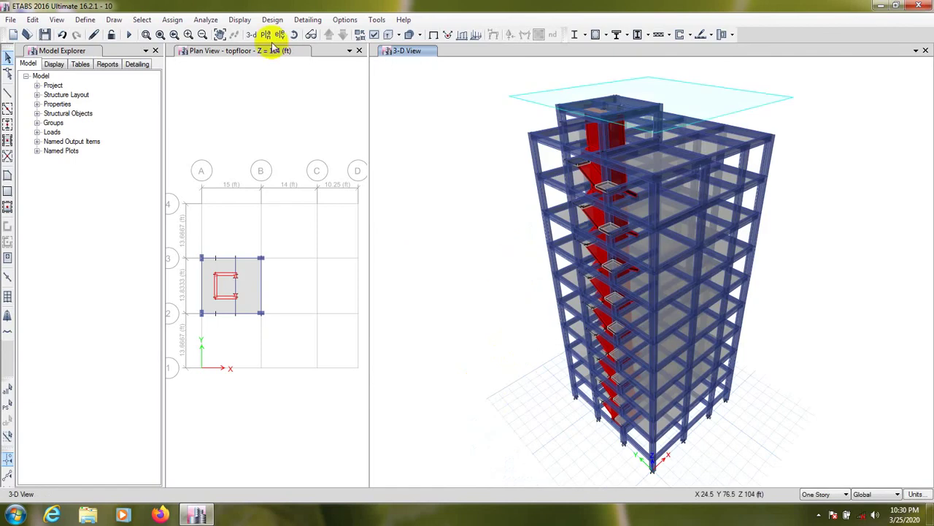
Examine the building from several sides, including in the 3D rendered view, and close the rendered view.
click(295, 35)
drag(761, 370, 736, 358)
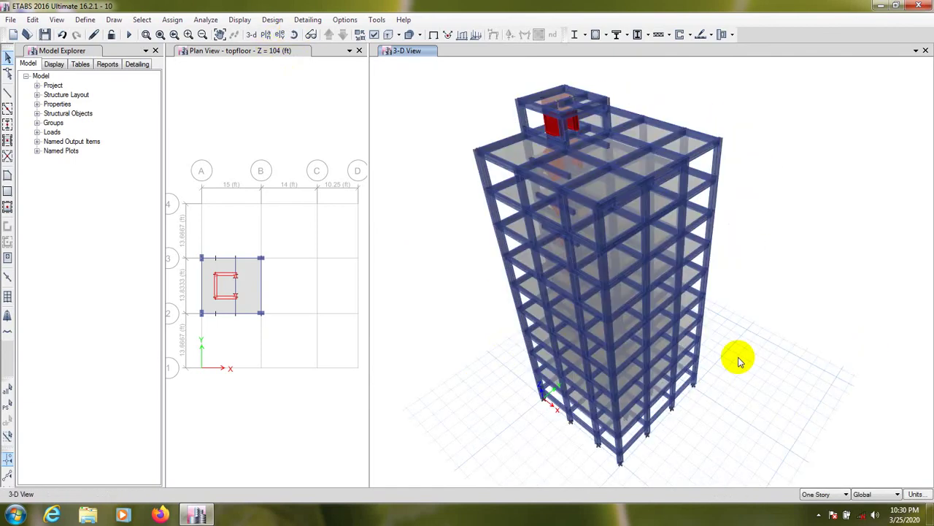
click(56, 19)
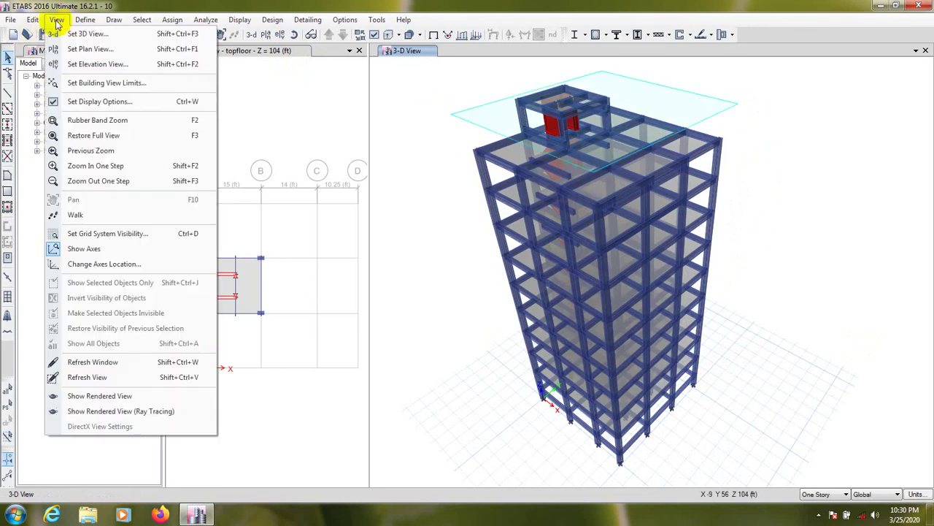
click(113, 400)
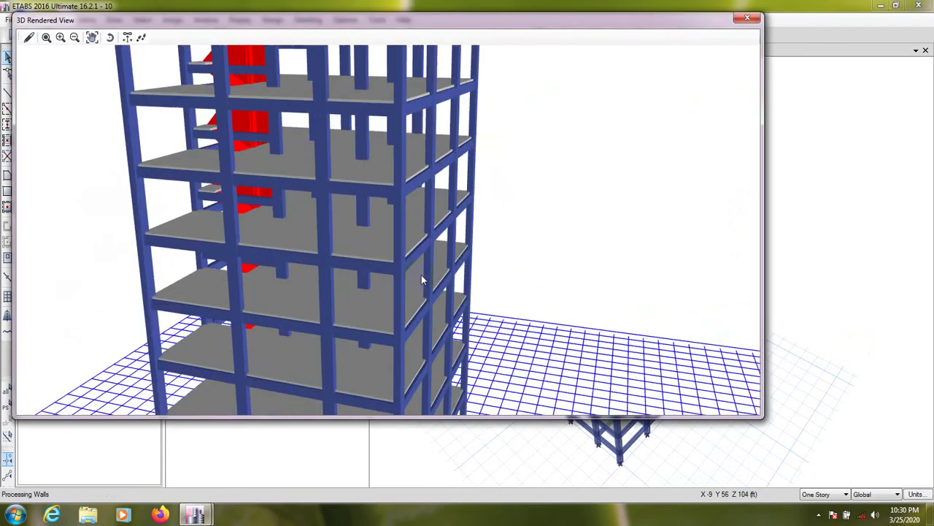
click(232, 252)
drag(233, 252, 690, 290)
drag(355, 209, 622, 265)
drag(377, 250, 271, 264)
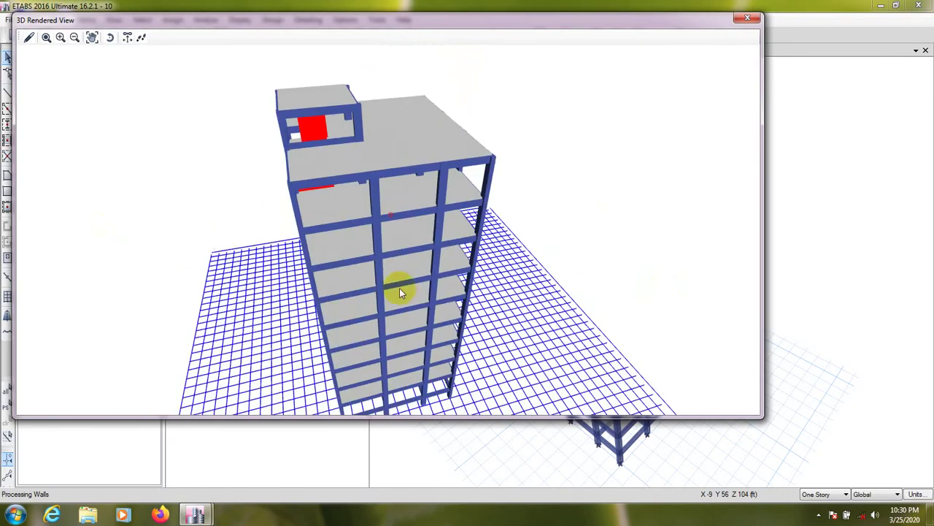
drag(424, 295, 418, 134)
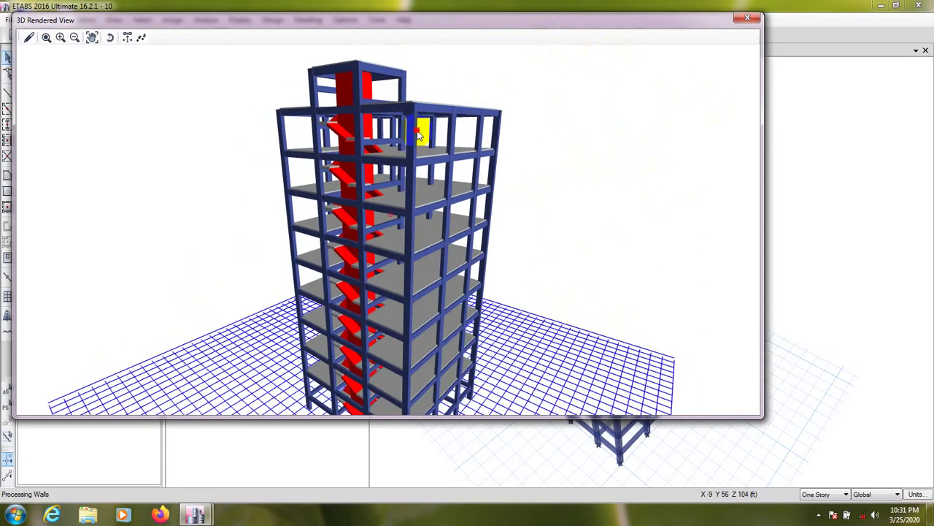
click(746, 18)
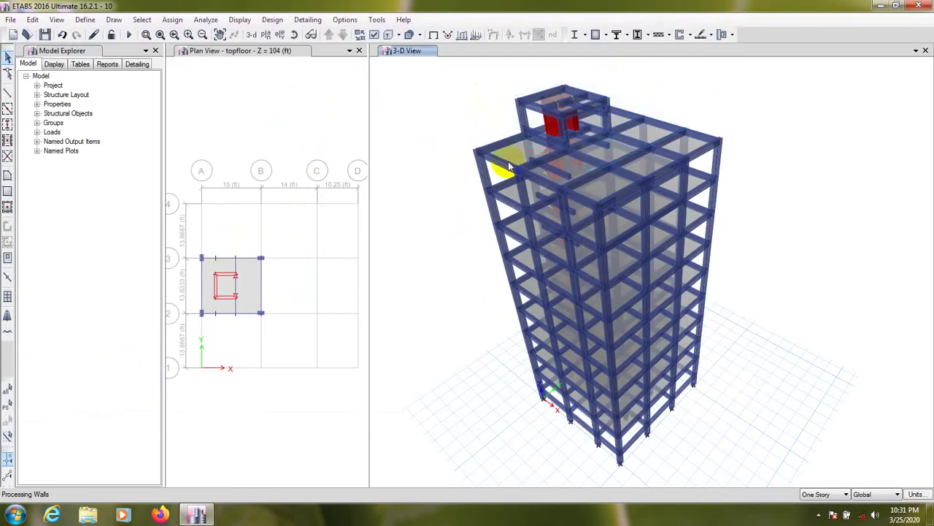
Assign a uniform PW gravity load of 15 lb/ft² to the new topfloor slab, replacing existing loads.
click(389, 146)
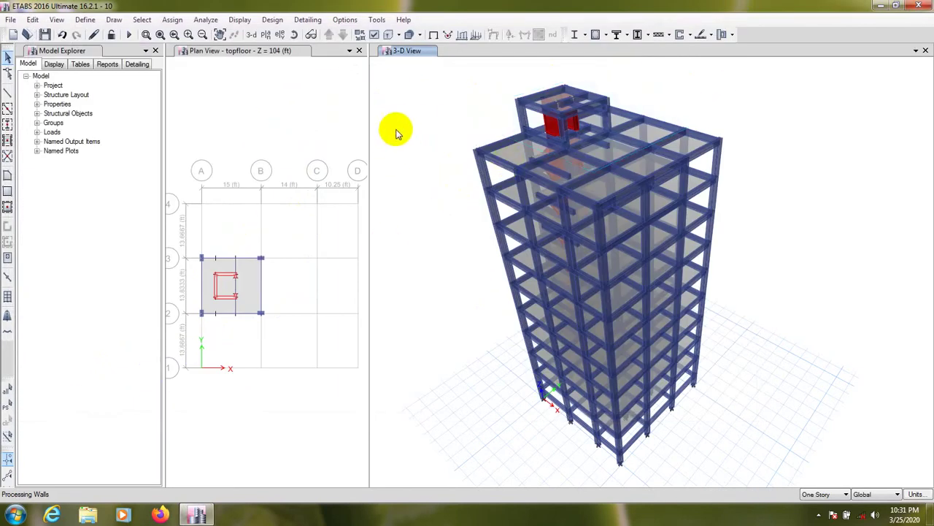
click(267, 117)
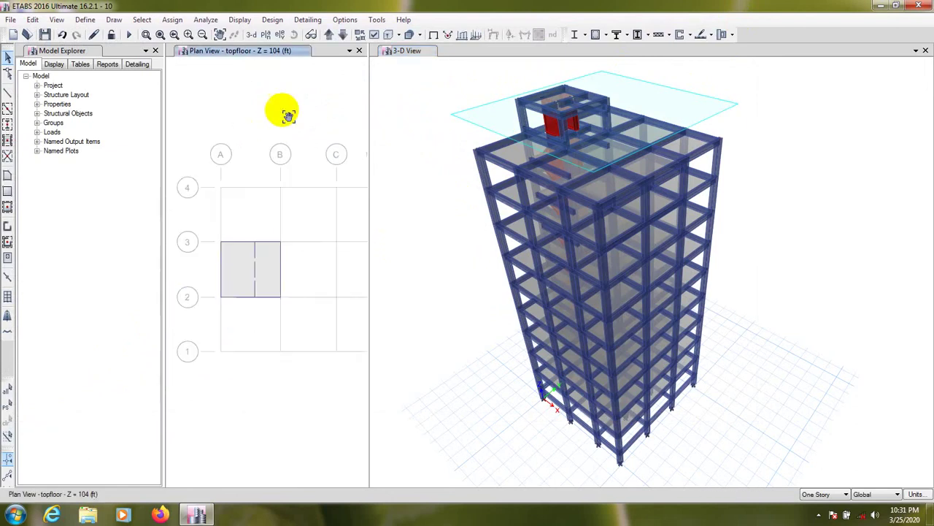
scroll(214, 264, up, 2)
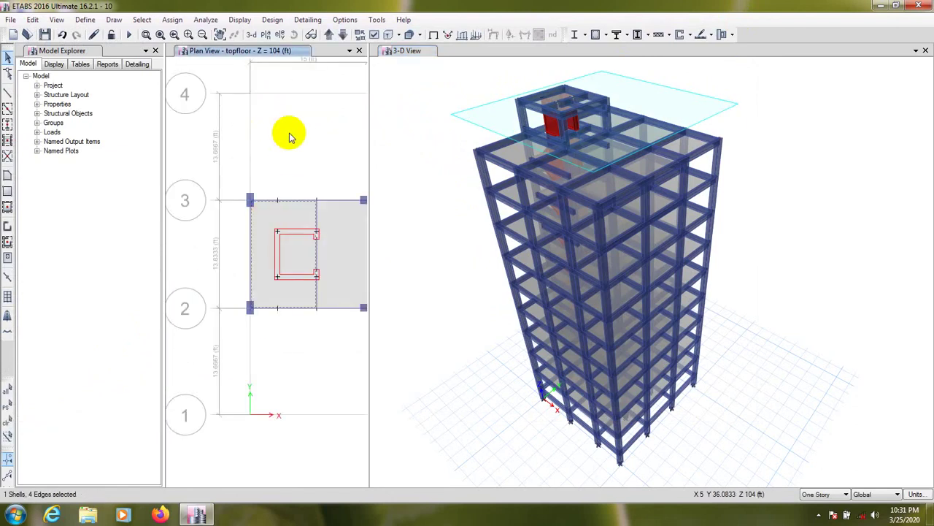
click(171, 20)
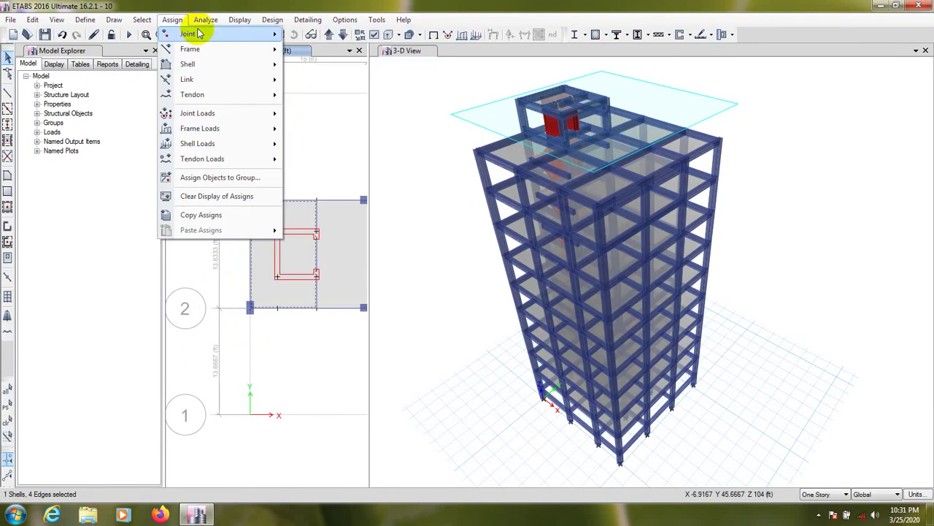
mouse_move(217, 162)
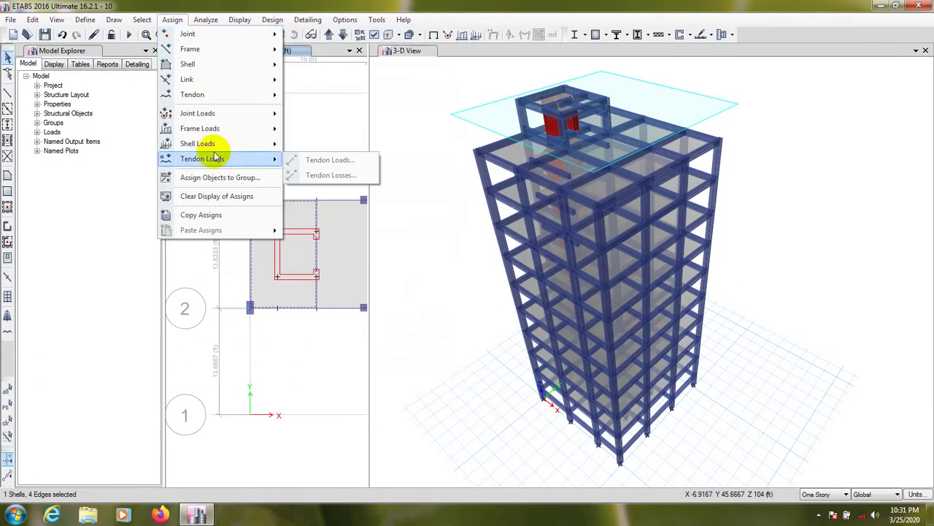
mouse_move(216, 143)
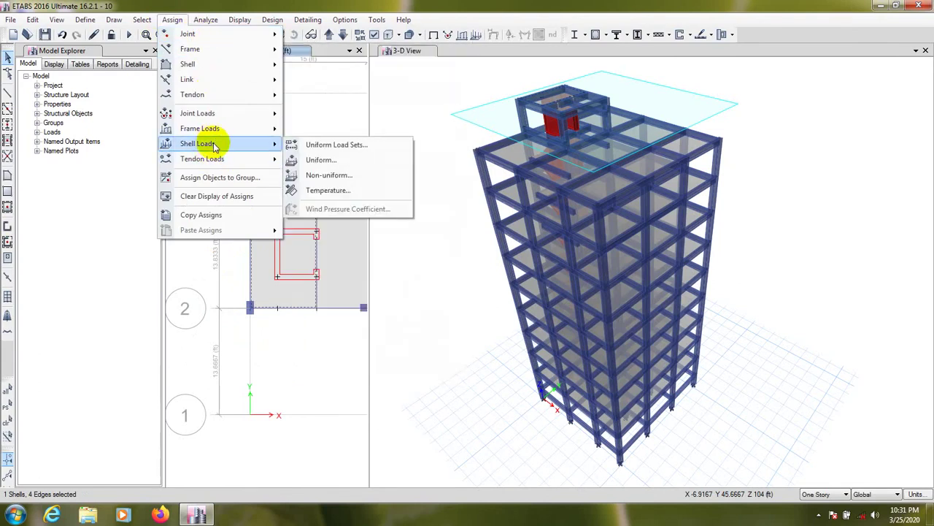
click(339, 160)
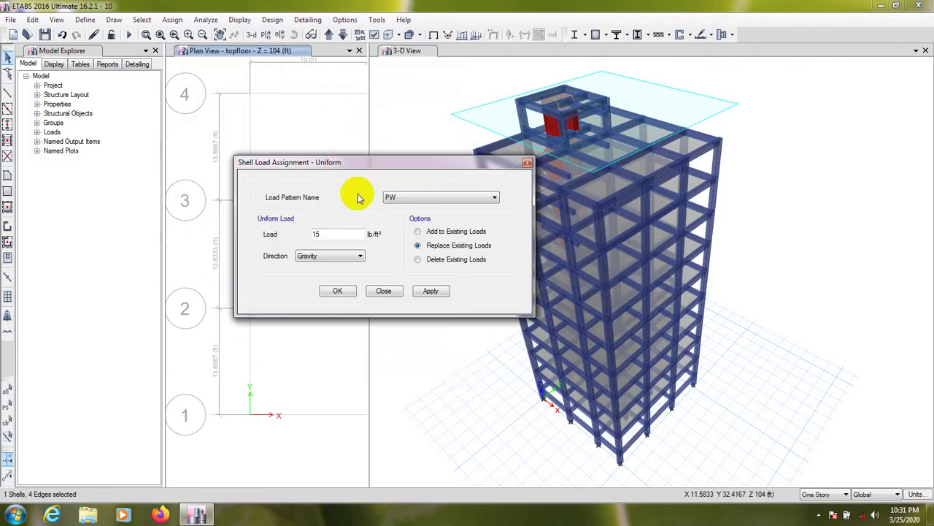
click(429, 290)
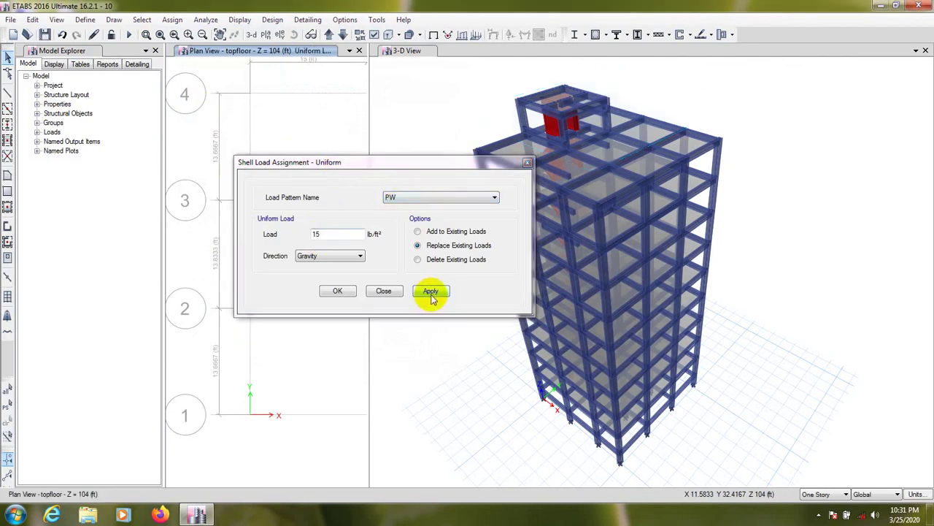
drag(403, 163, 651, 135)
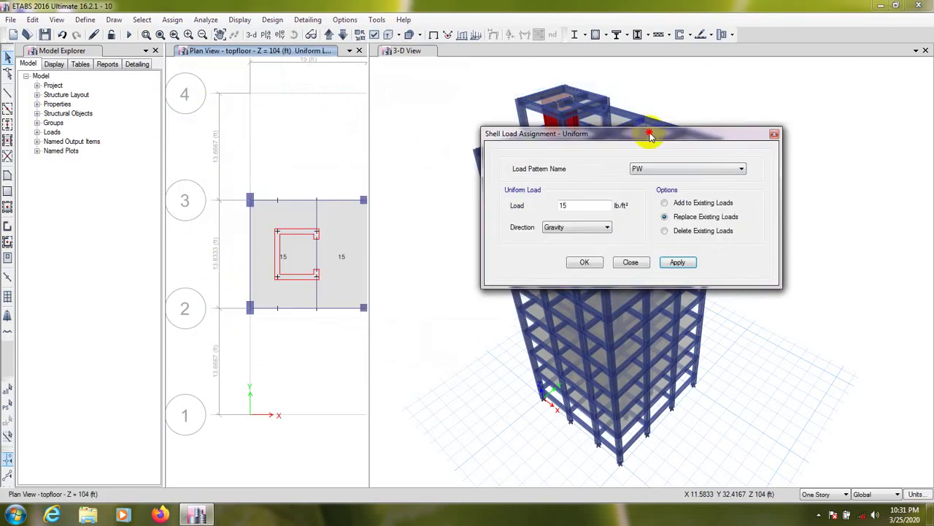
Reselect the topfloor slab and assign it a uniform Live gravity load of 100 lb/ft².
click(7, 403)
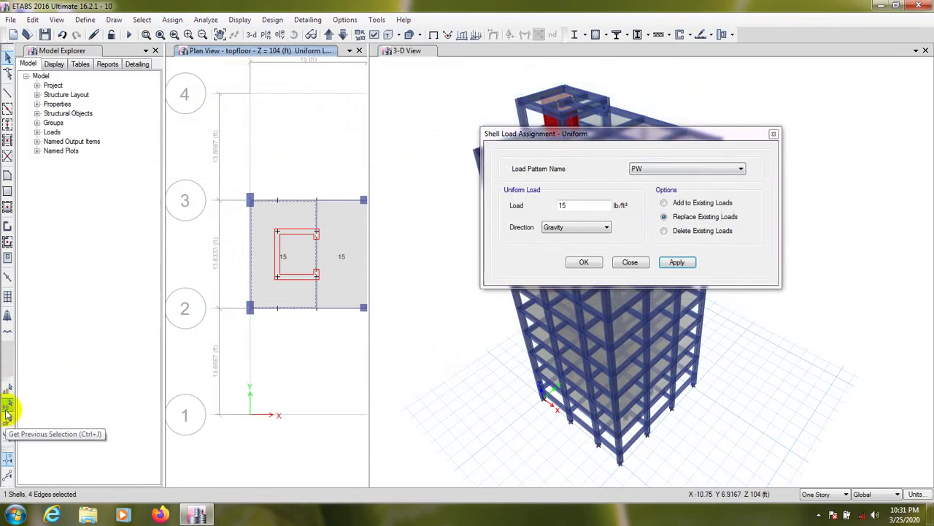
click(646, 170)
click(650, 184)
double_click(568, 205)
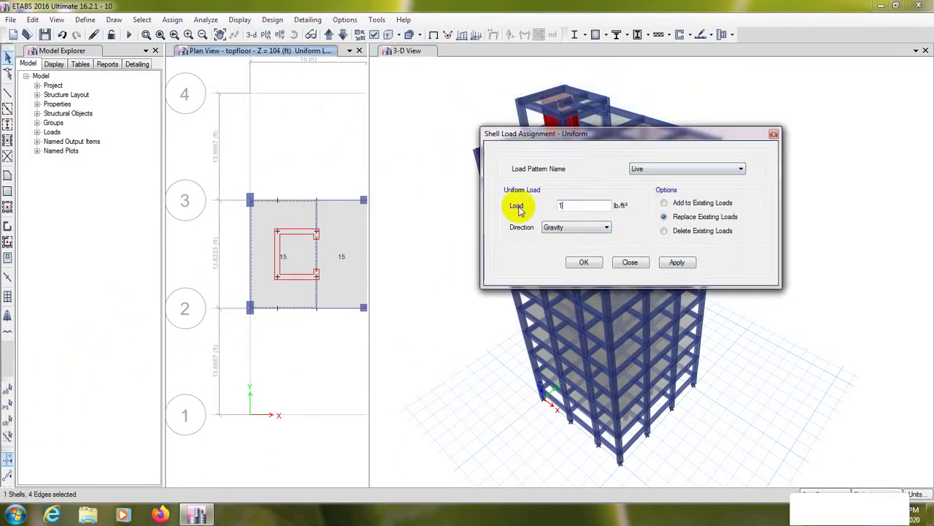
text(100)
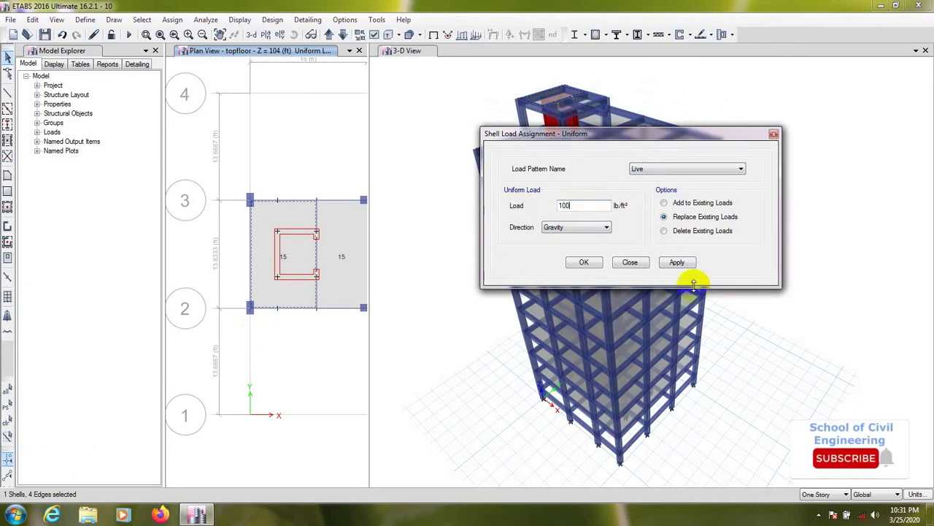
click(677, 264)
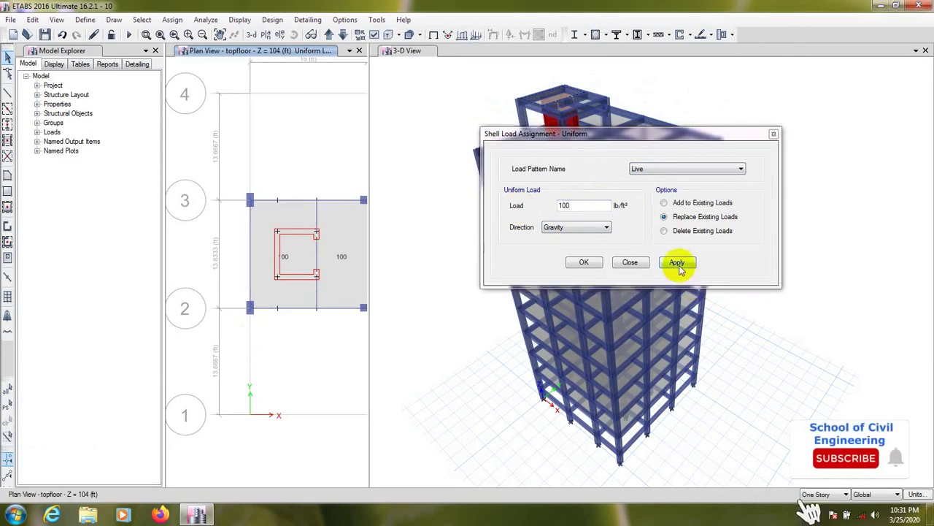
Reselect the topfloor slab, assign it a uniform FF gravity load of 25 lb/ft², and finish the load assignment.
click(7, 403)
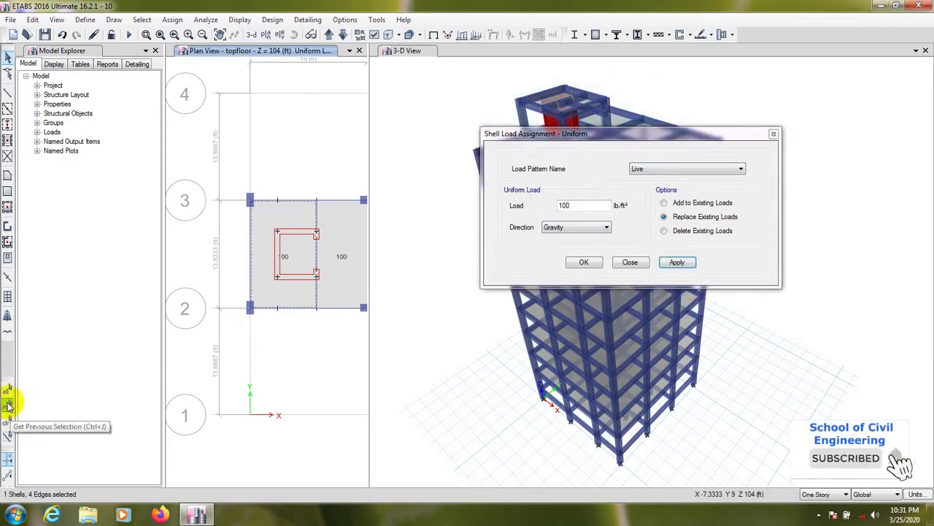
click(654, 170)
click(649, 198)
double_click(570, 205)
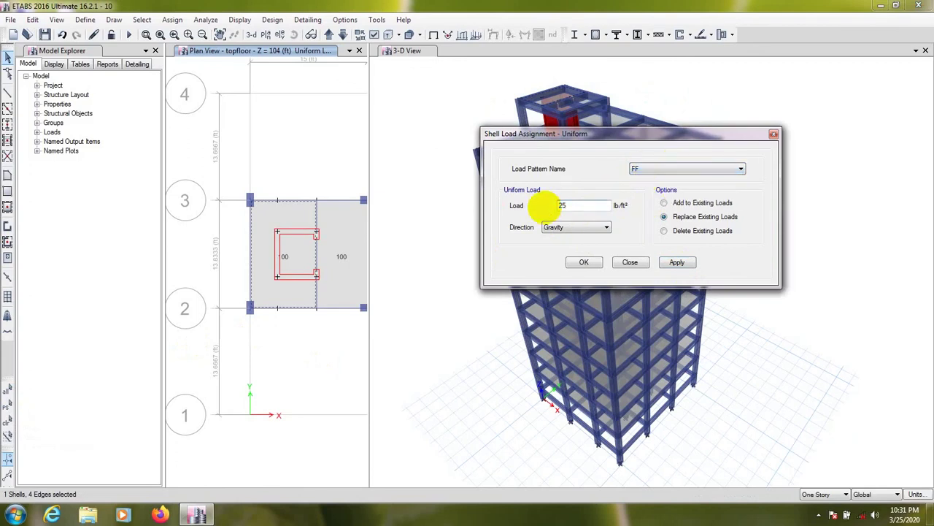
click(678, 263)
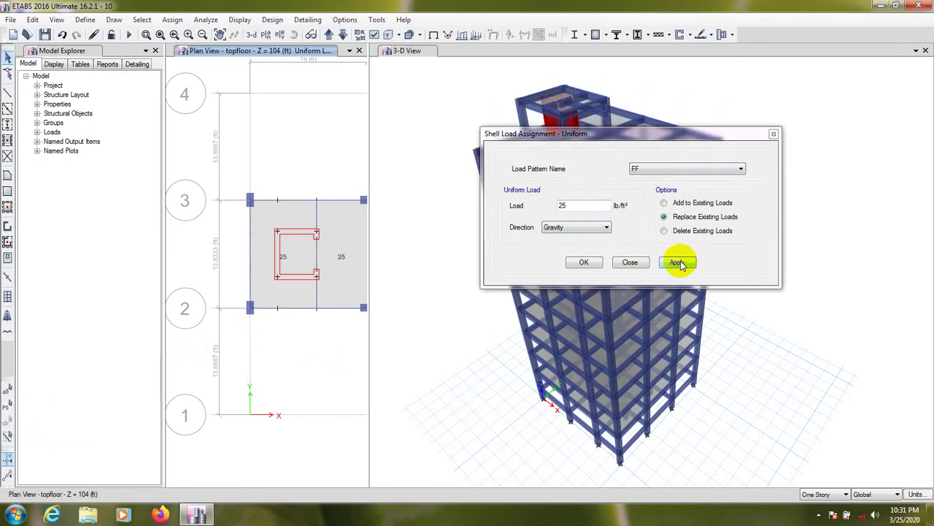
click(584, 263)
Reselect the topfloor slab and set its floor auto meshing to Auto Cookie Cut with a maximum element size of 12 in.
click(7, 407)
click(172, 20)
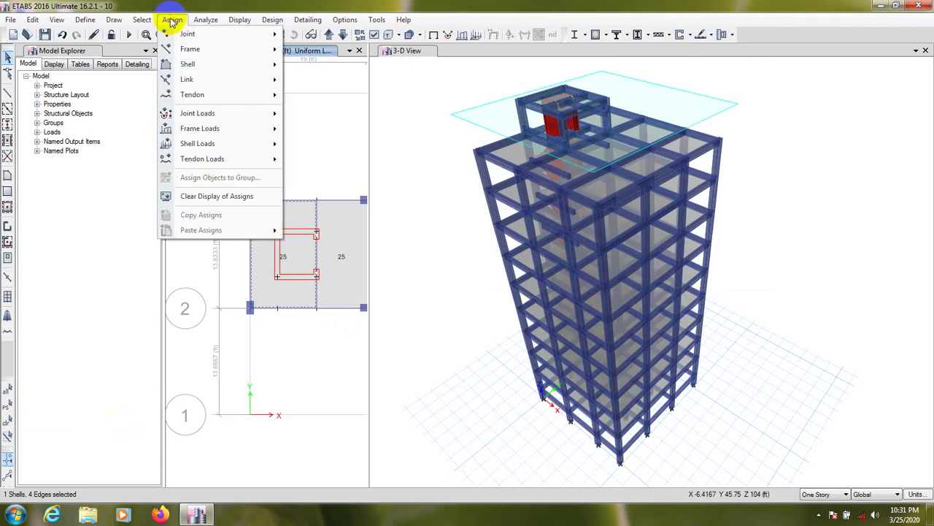
mouse_move(219, 64)
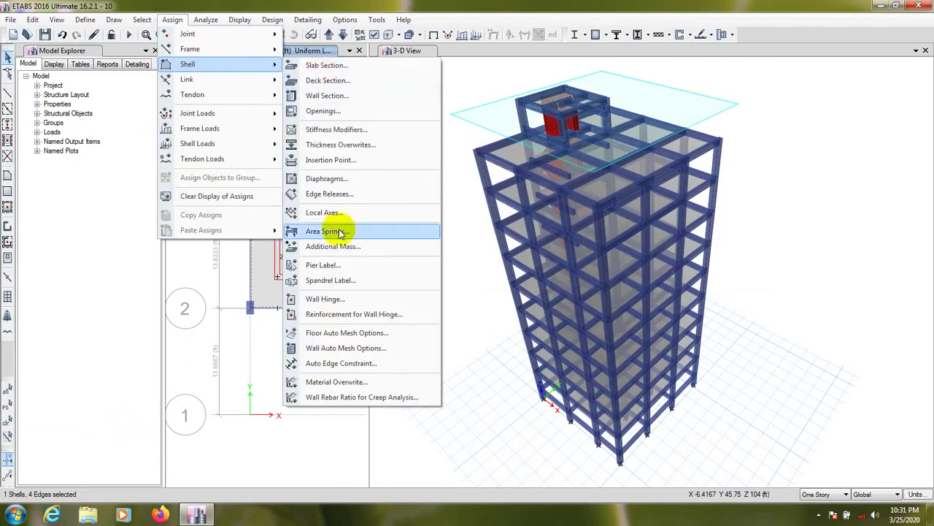
click(343, 333)
drag(352, 143, 505, 142)
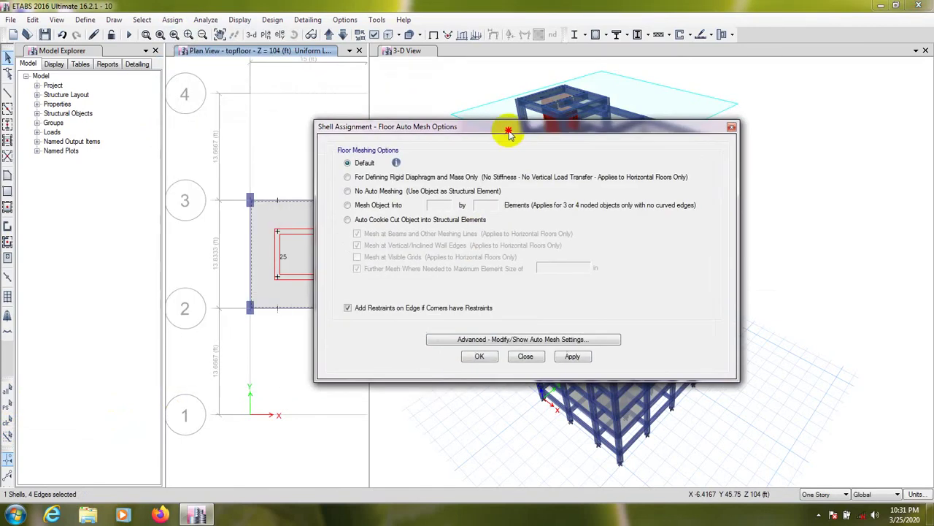
click(348, 219)
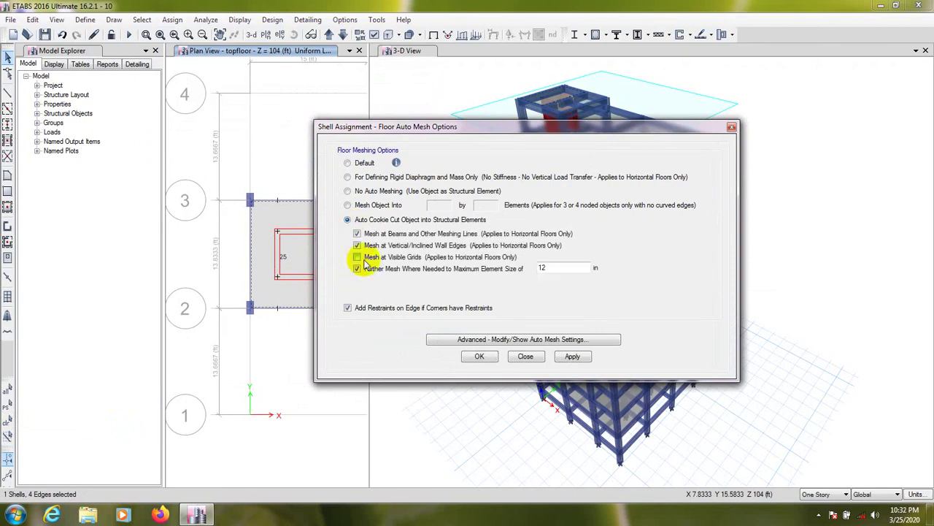
click(572, 356)
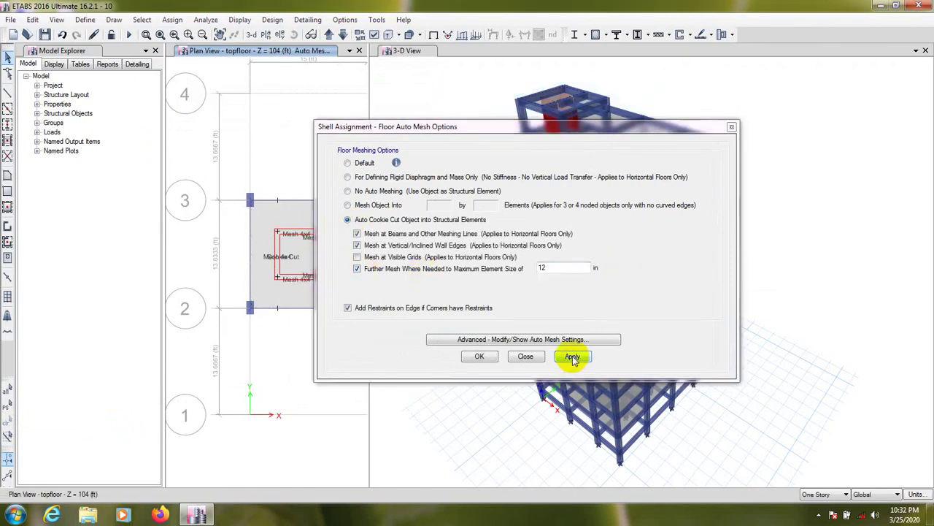
click(479, 356)
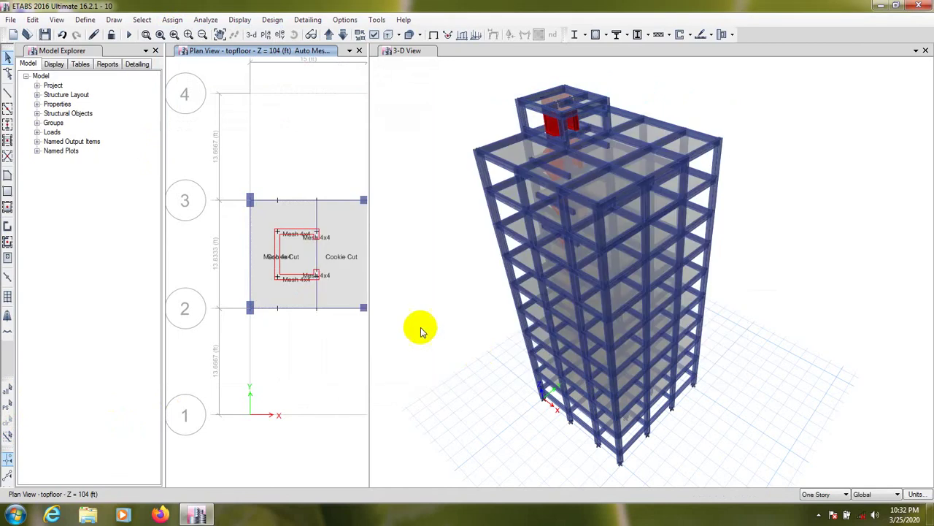
Turn off the extruded member display in the 3-D view and inspect the stair and core side of the building.
click(433, 261)
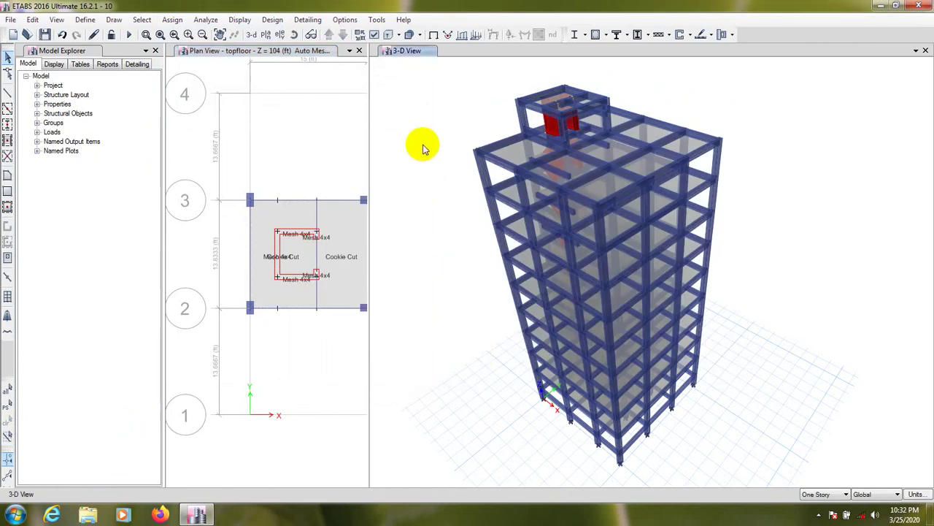
click(392, 36)
shift+middle_drag(428, 183, 456, 226)
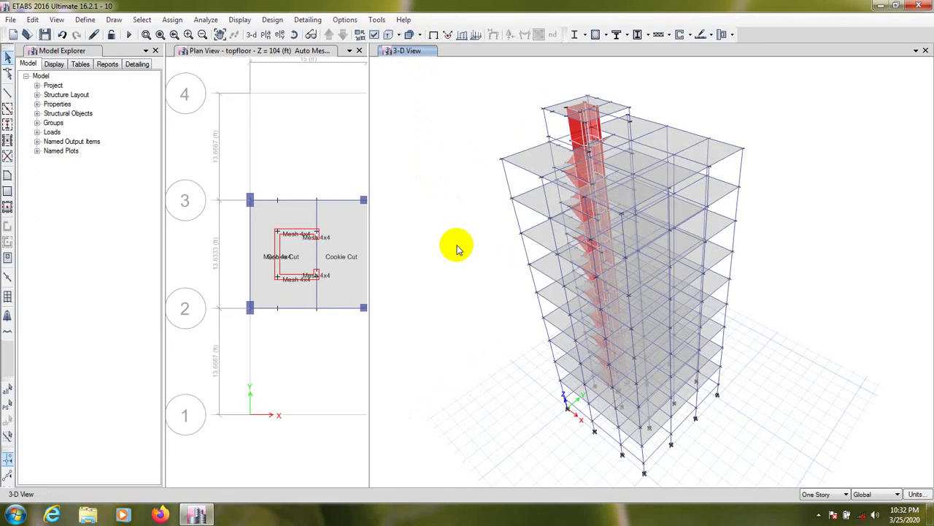
shift+middle_drag(456, 248, 516, 356)
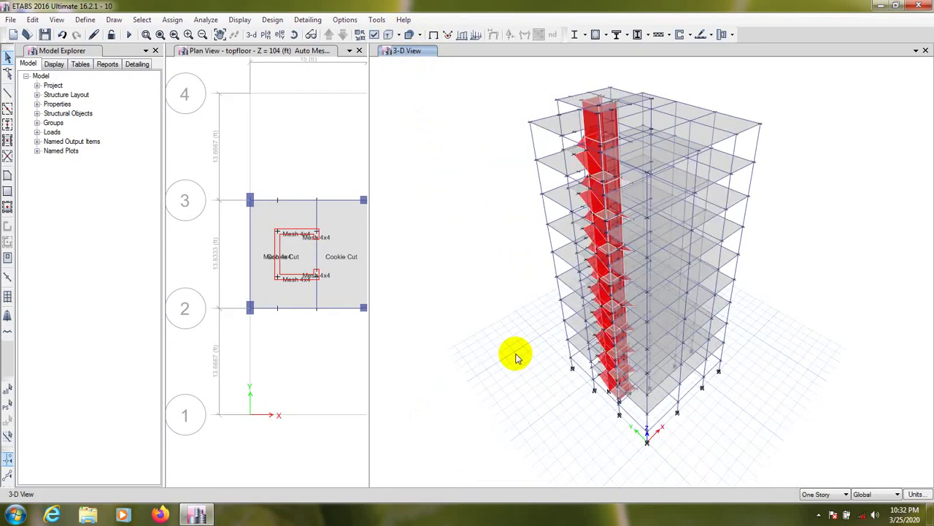